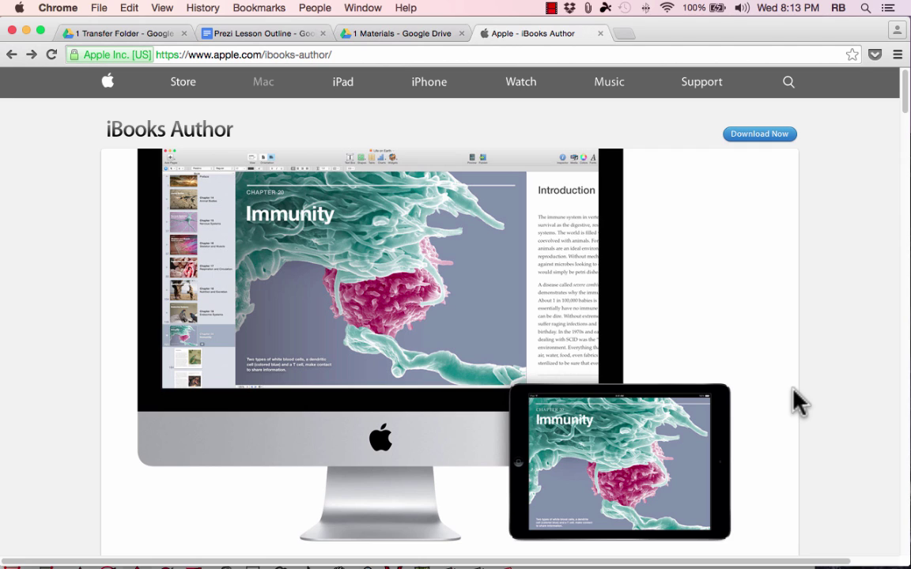
Look over the iBooks Author product page, including the overview, app description and templates introduction.
{"action": "scroll", "coordinate": [760, 332], "scroll_direction": "up", "scroll_amount": 1}
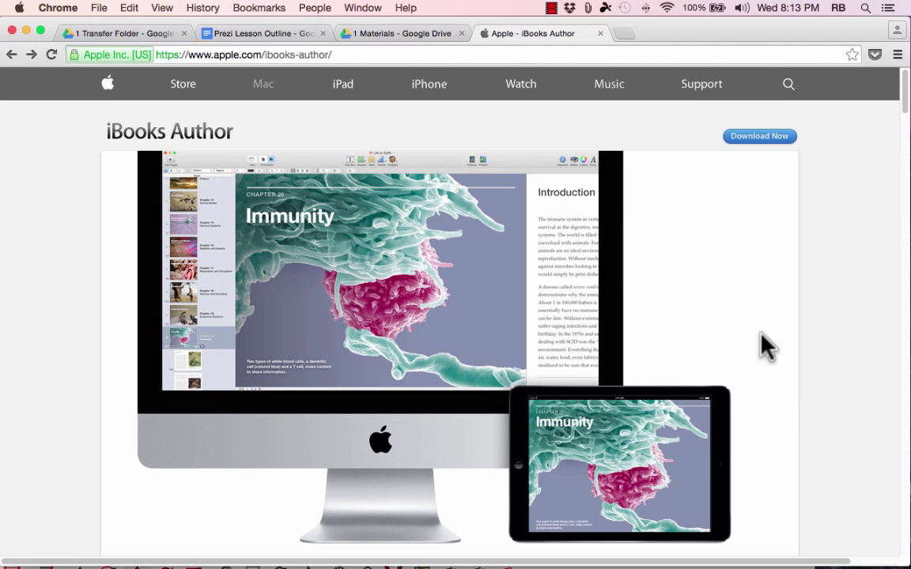
{"action": "scroll", "coordinate": [764, 345], "scroll_direction": "down", "scroll_amount": 2}
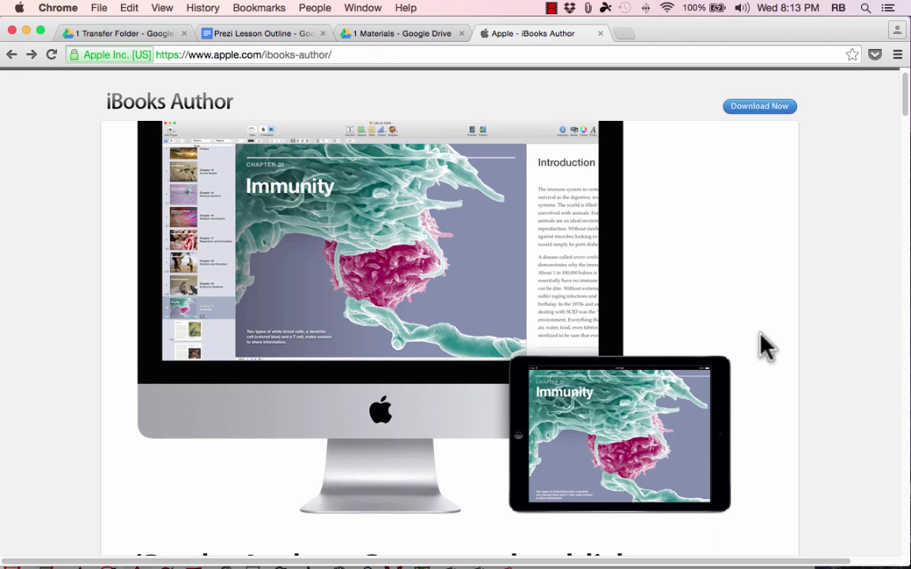
{"action": "scroll", "coordinate": [765, 345], "scroll_direction": "up", "scroll_amount": 2}
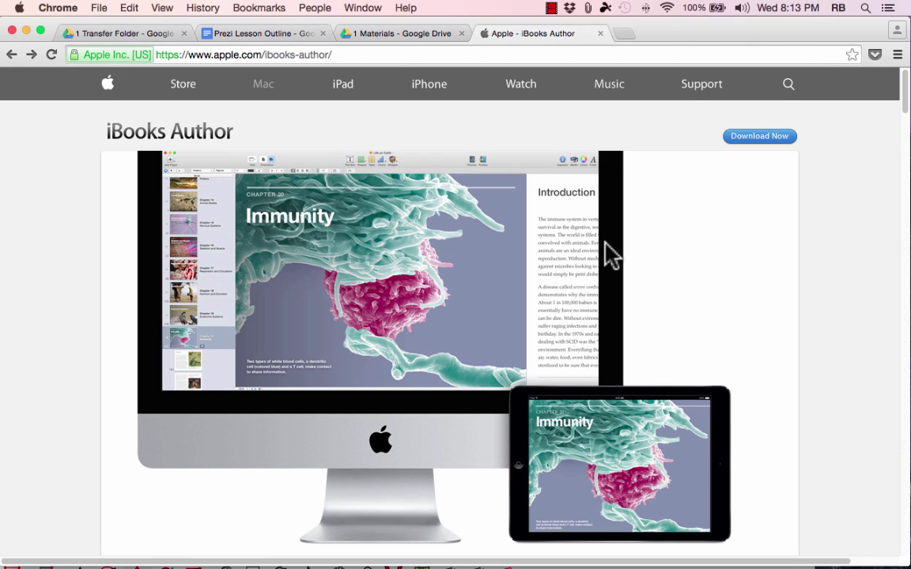
{"action": "scroll", "coordinate": [677, 252], "scroll_direction": "down", "scroll_amount": 2}
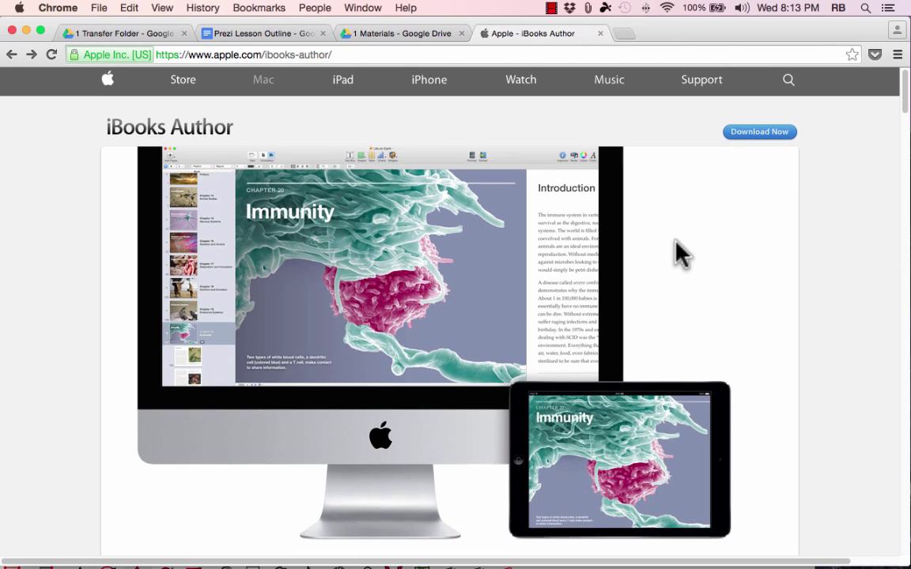
{"action": "scroll", "coordinate": [680, 242], "scroll_direction": "down", "scroll_amount": 1}
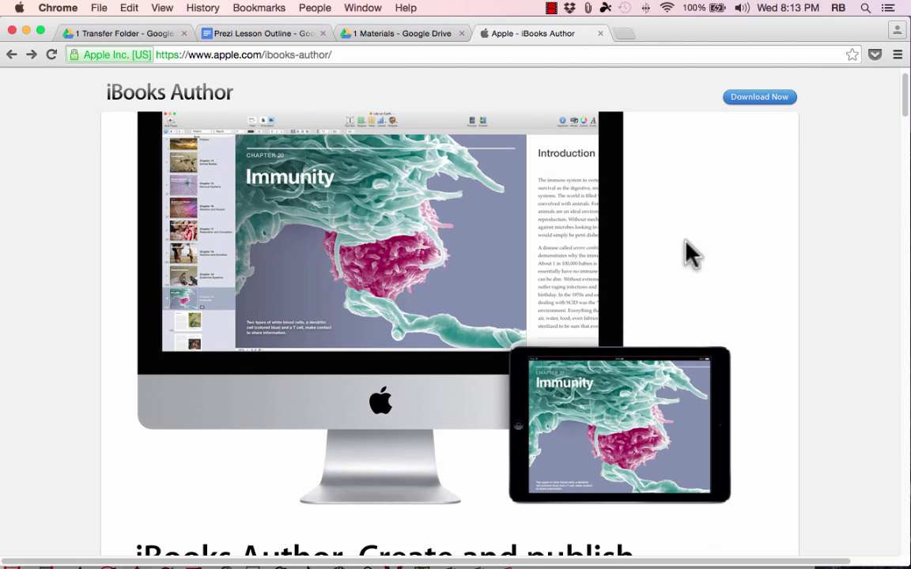
{"action": "scroll", "coordinate": [685, 241], "scroll_direction": "down", "scroll_amount": 1}
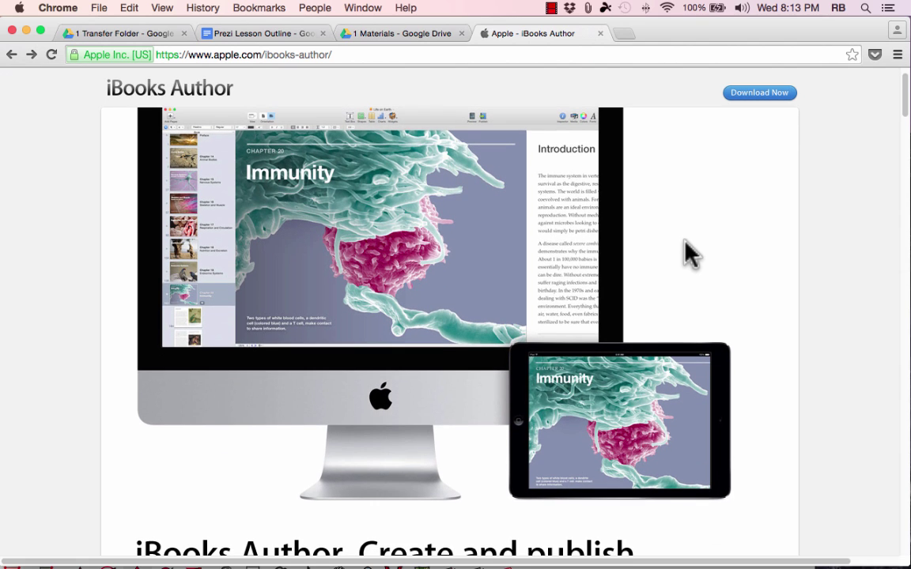
{"action": "scroll", "coordinate": [704, 241], "scroll_direction": "down", "scroll_amount": 4}
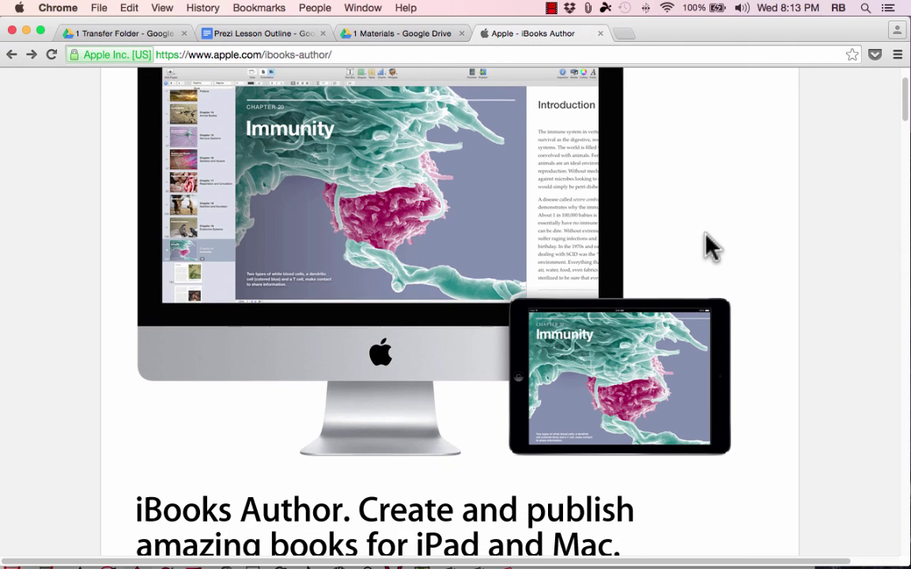
{"action": "scroll", "coordinate": [706, 247], "scroll_direction": "down", "scroll_amount": 7}
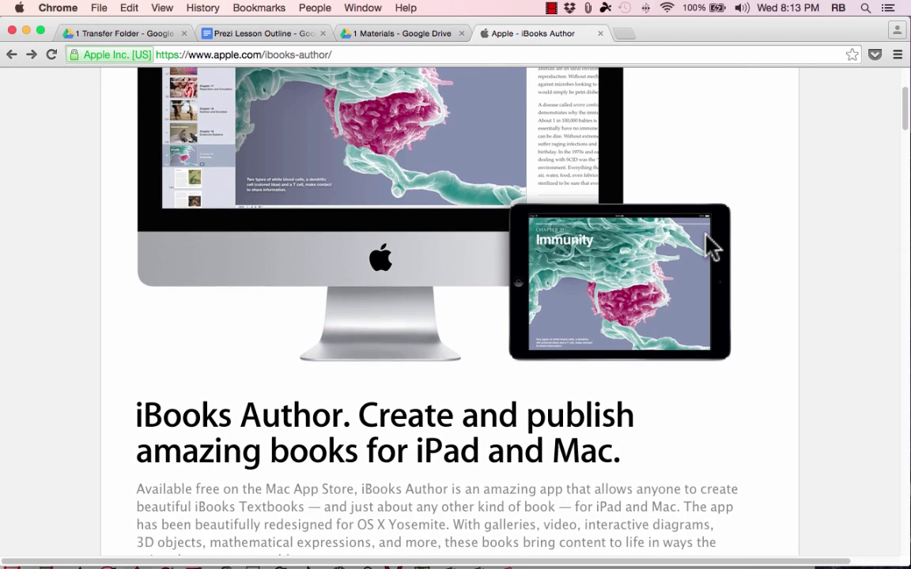
{"action": "scroll", "coordinate": [712, 247], "scroll_direction": "down", "scroll_amount": 1}
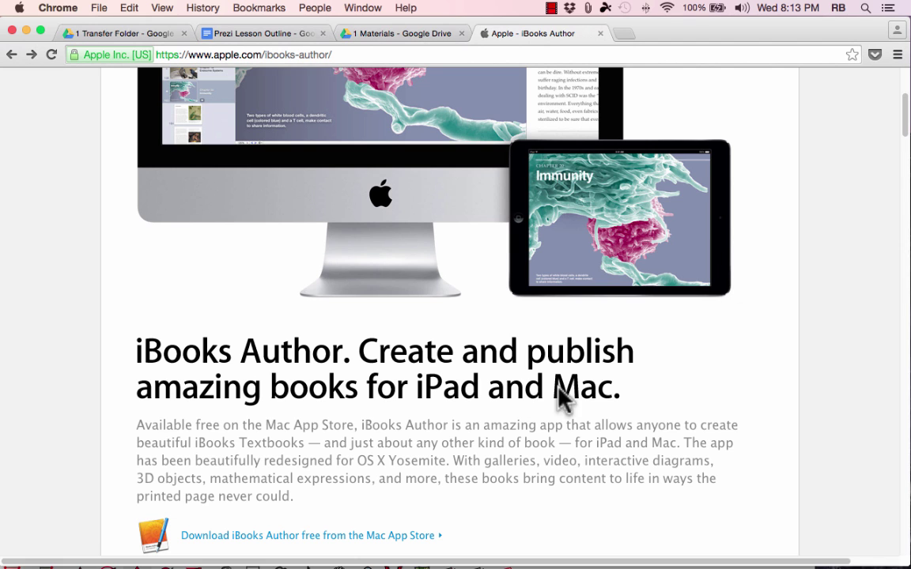
{"action": "scroll", "coordinate": [654, 377], "scroll_direction": "down", "scroll_amount": 6}
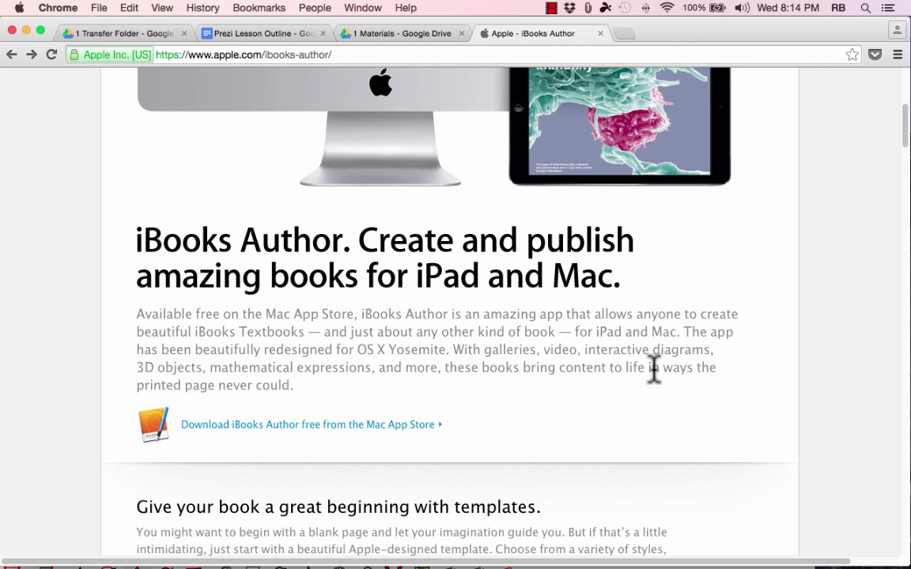
{"action": "scroll", "coordinate": [688, 397], "scroll_direction": "down", "scroll_amount": 10}
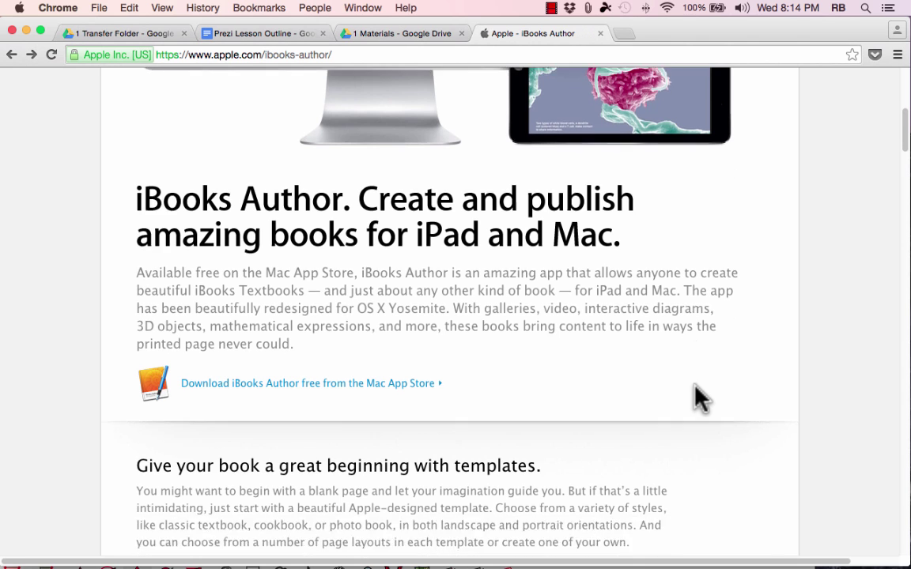
{"action": "scroll", "coordinate": [693, 396], "scroll_direction": "up", "scroll_amount": 15}
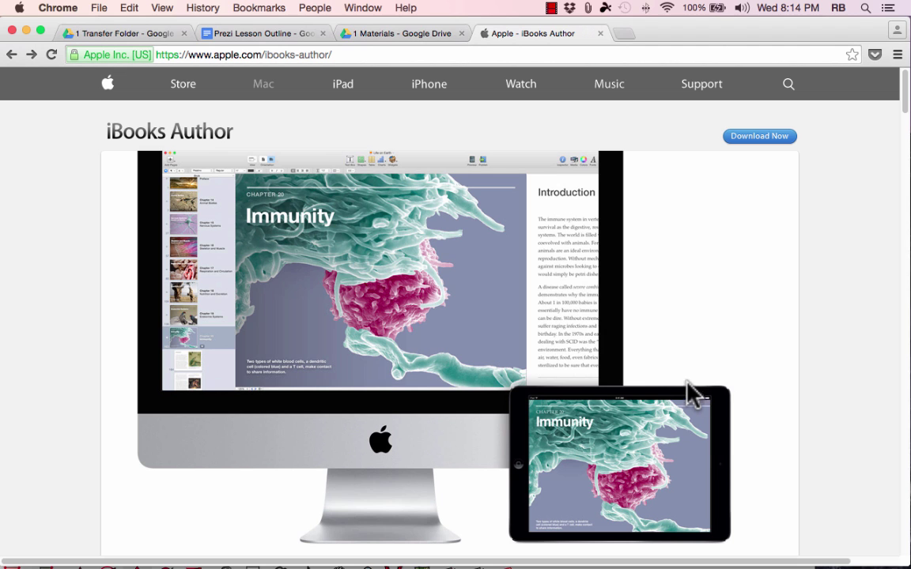
Follow the free iBooks Author download link to its Mac App Store preview page and decline launching the external application.
{"action": "scroll", "coordinate": [368, 317], "scroll_direction": "down", "scroll_amount": 5}
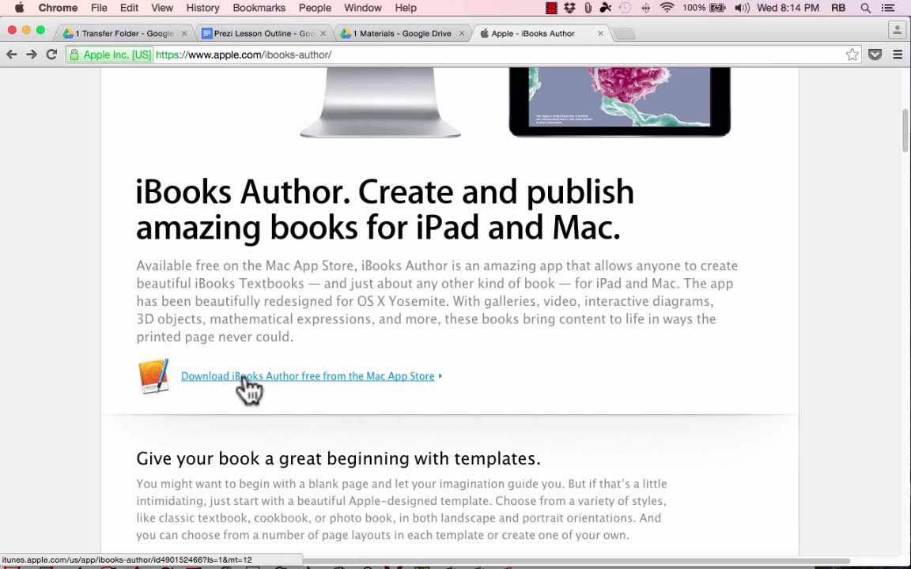
{"action": "left_click", "coordinate": [244, 379]}
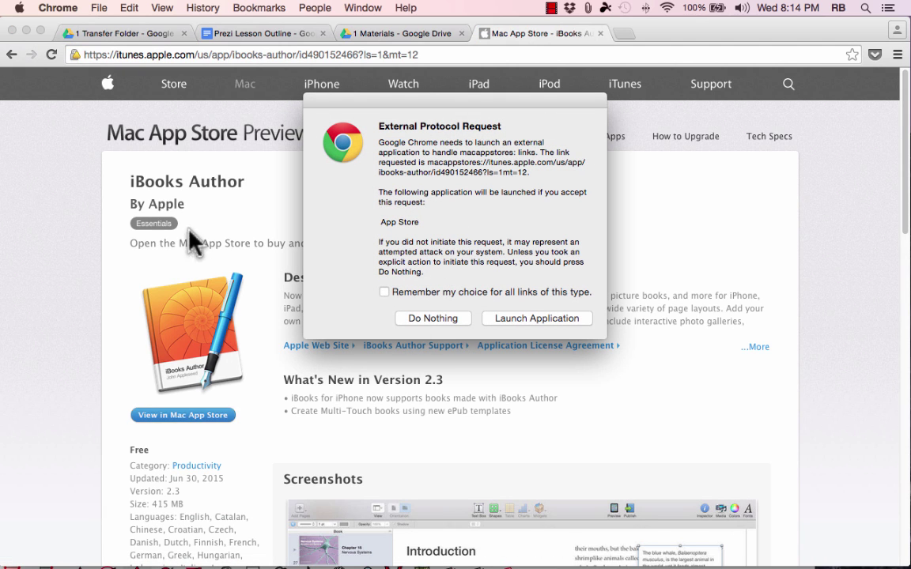
{"action": "left_click", "coordinate": [415, 319]}
Open the iBooks Author listing in the Mac App Store, allowing the App Store application to launch.
{"action": "scroll", "coordinate": [336, 342], "scroll_direction": "down", "scroll_amount": 3}
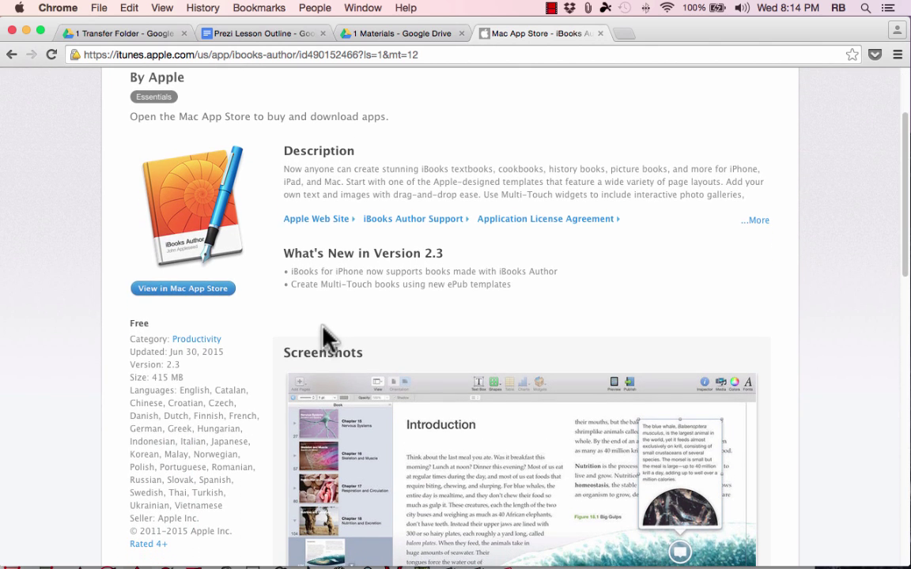
{"action": "scroll", "coordinate": [328, 332], "scroll_direction": "down", "scroll_amount": 3}
{"action": "scroll", "coordinate": [326, 335], "scroll_direction": "down", "scroll_amount": 1}
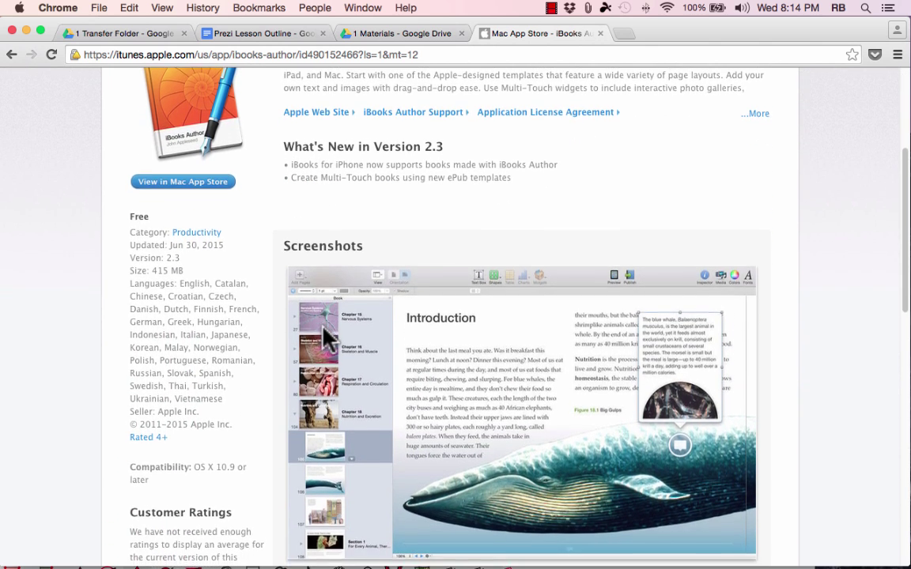
{"action": "scroll", "coordinate": [327, 335], "scroll_direction": "down", "scroll_amount": 2}
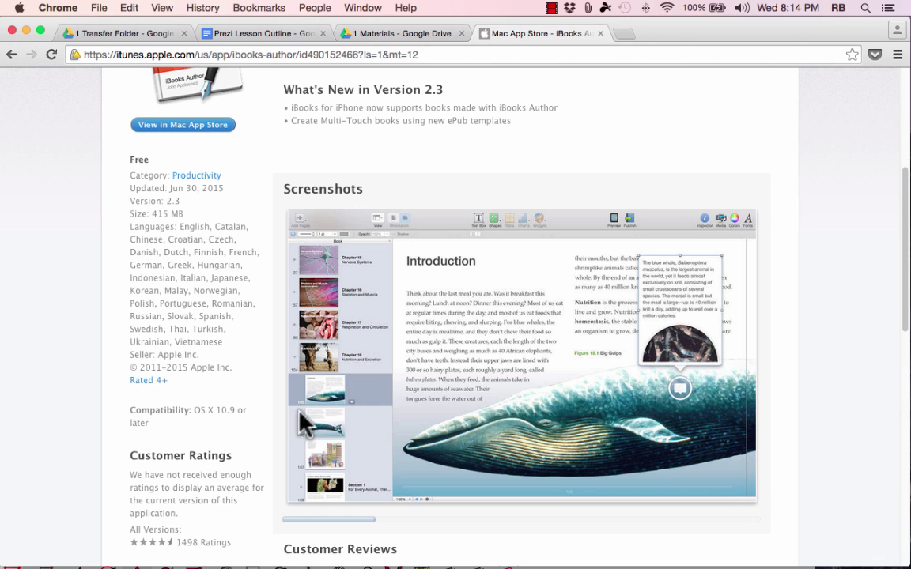
{"action": "scroll", "coordinate": [346, 391], "scroll_direction": "up", "scroll_amount": 8}
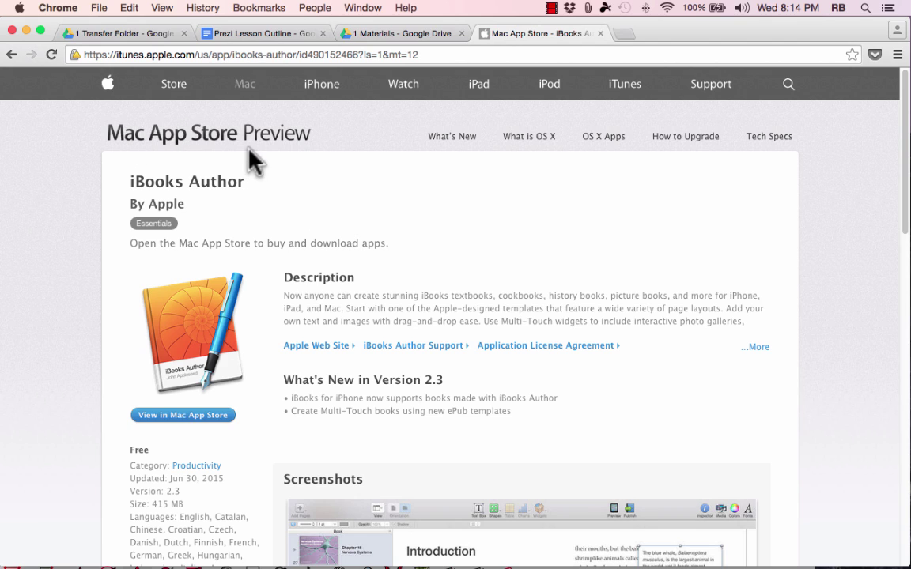
{"action": "left_click", "coordinate": [192, 419]}
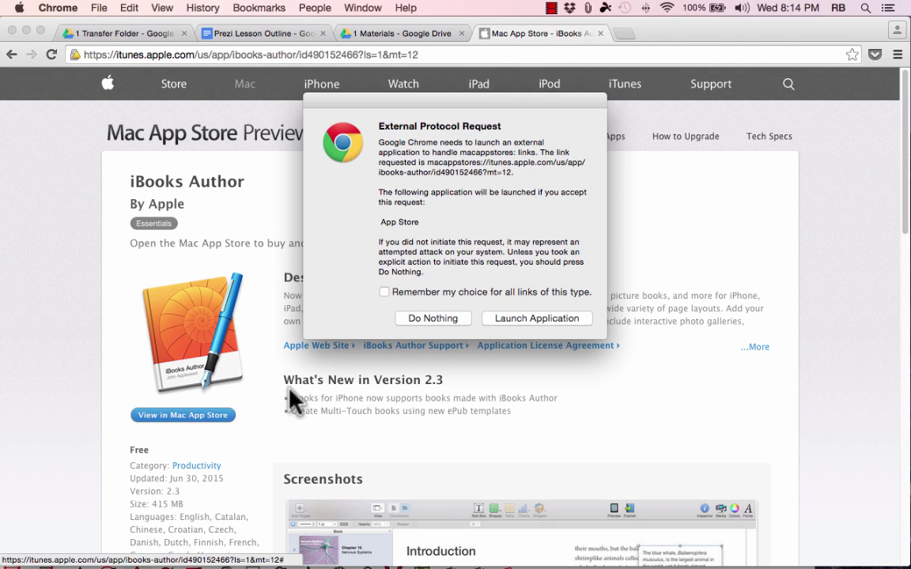
{"action": "left_click", "coordinate": [533, 317]}
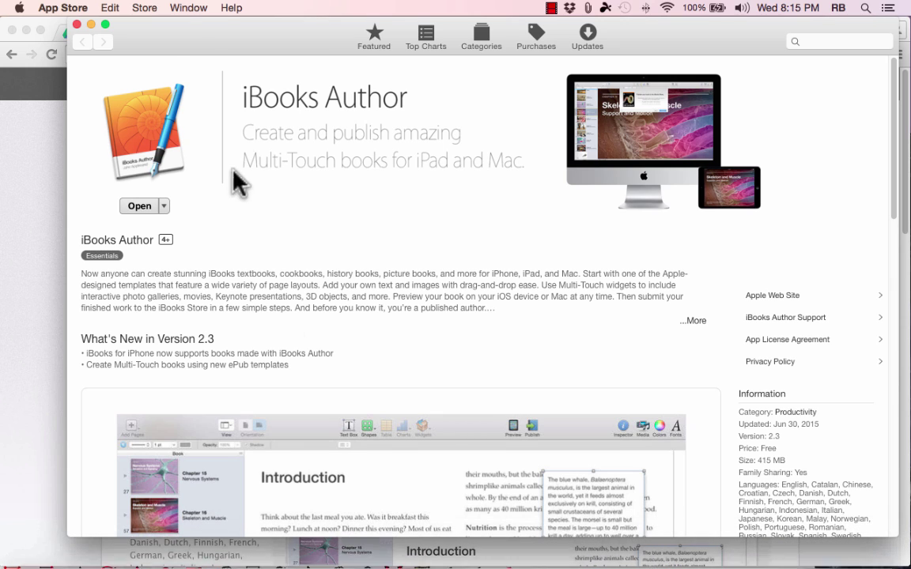
Search the App Store for "ibooks author", read its full description down to the requirements, and close the store window.
{"action": "left_click", "coordinate": [820, 39]}
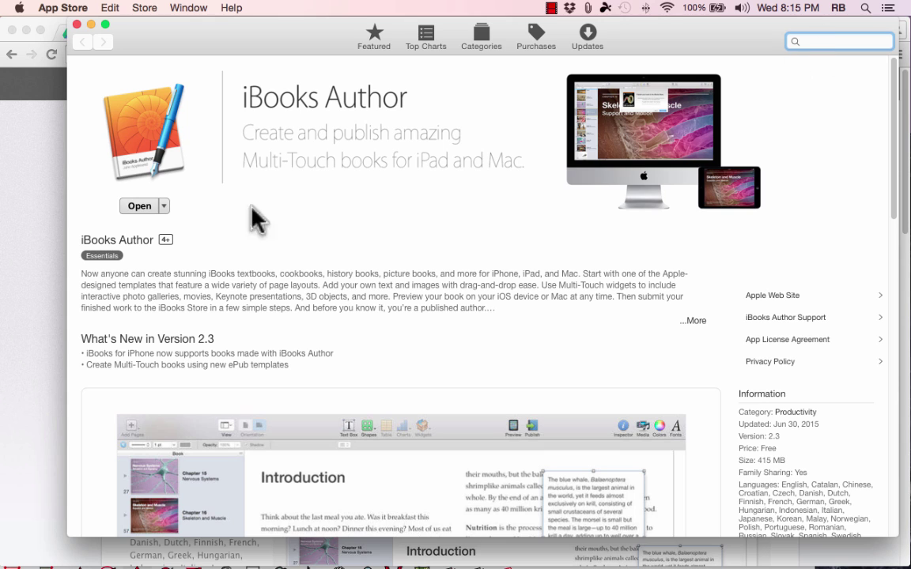
{"action": "left_click_drag", "start_coordinate": [189, 44], "coordinate": [155, 42]}
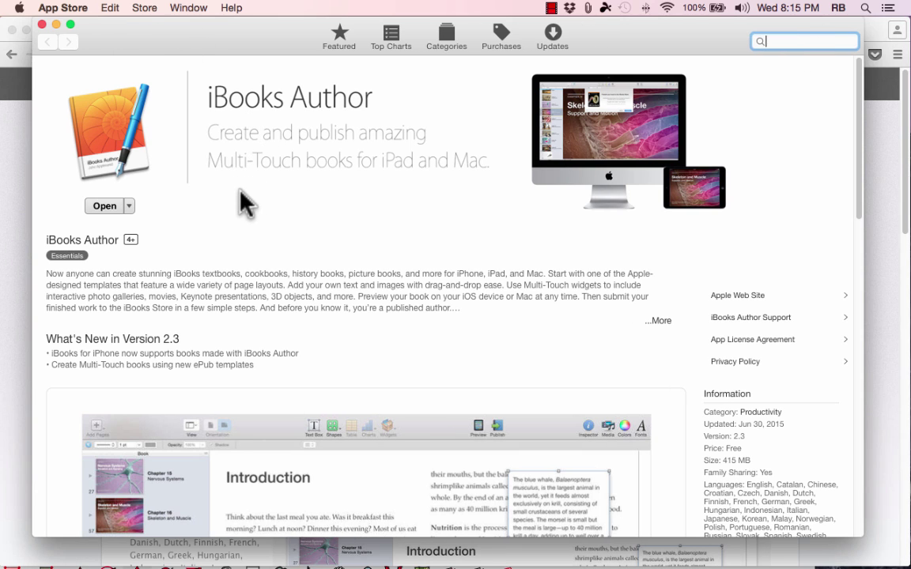
{"action": "left_click", "coordinate": [103, 206]}
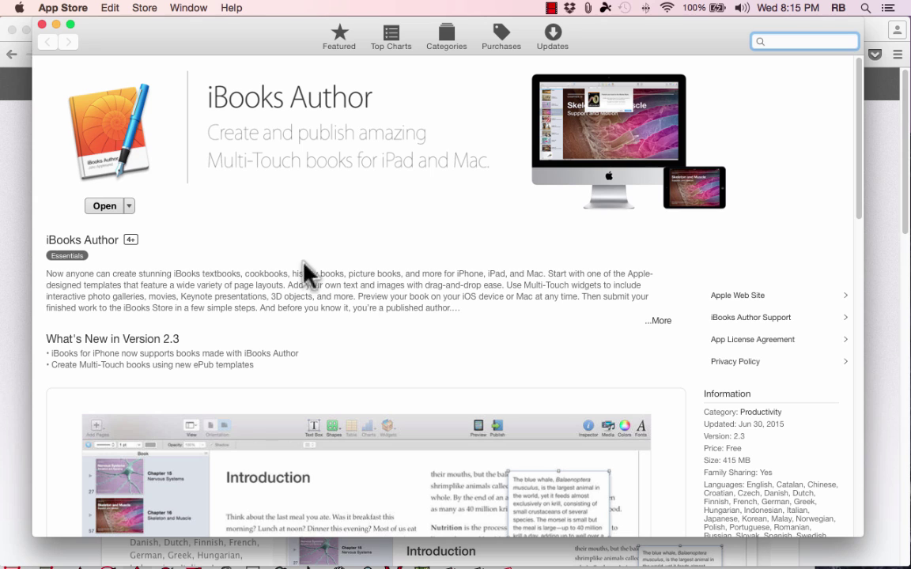
{"action": "left_click", "coordinate": [657, 320]}
{"action": "scroll", "coordinate": [90, 378], "scroll_direction": "down", "scroll_amount": 5}
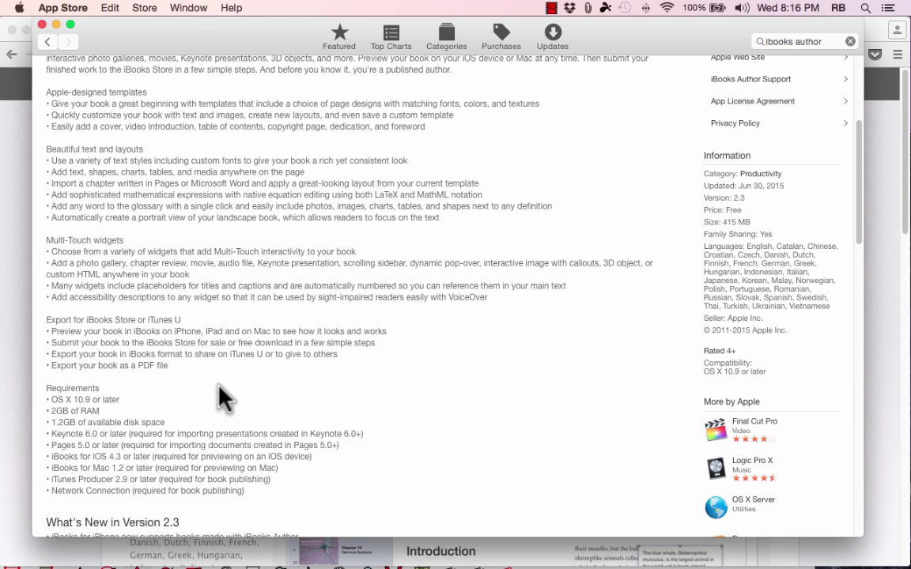
{"action": "left_click", "coordinate": [41, 25]}
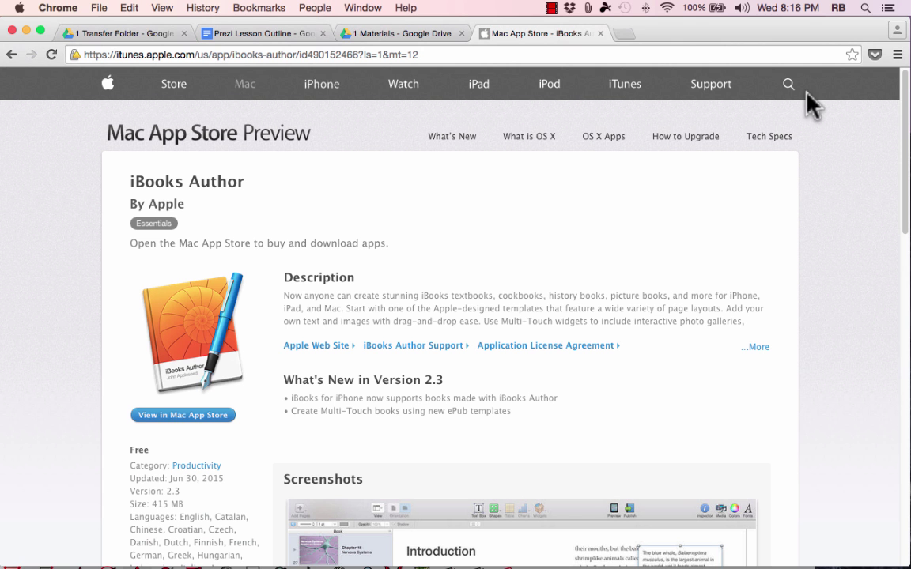
Find iBooks Author with a Spotlight search and launch it.
{"action": "left_click", "coordinate": [866, 10]}
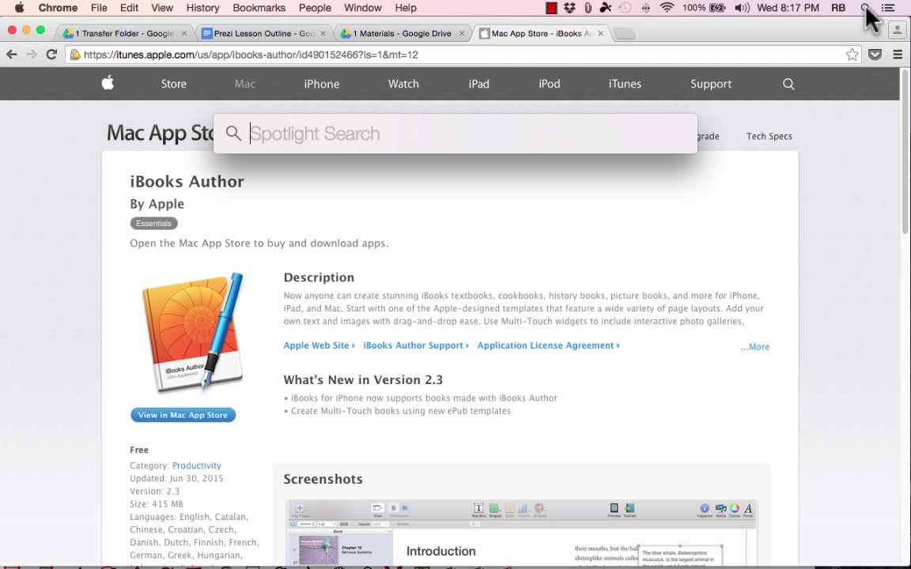
{"action": "type", "text": "ibooks auth"}
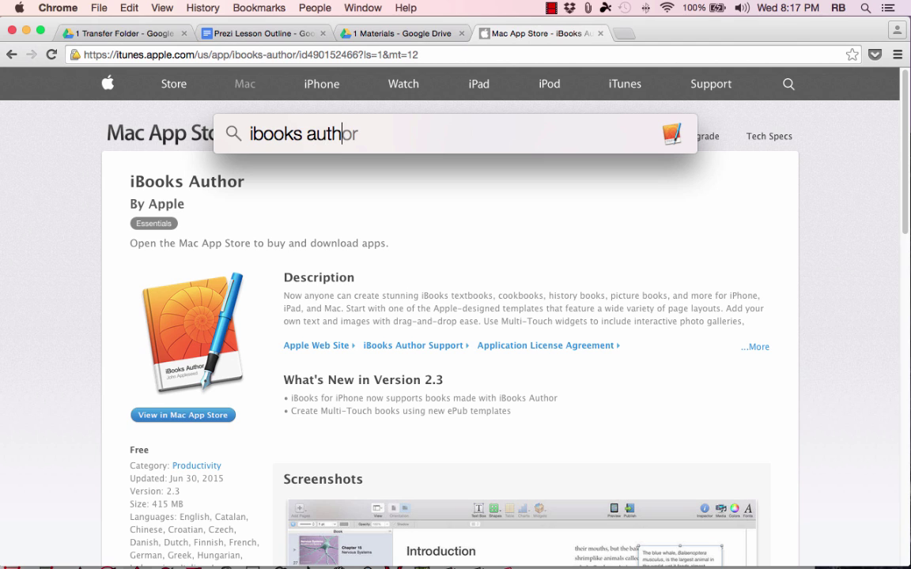
{"action": "key", "text": "Return"}
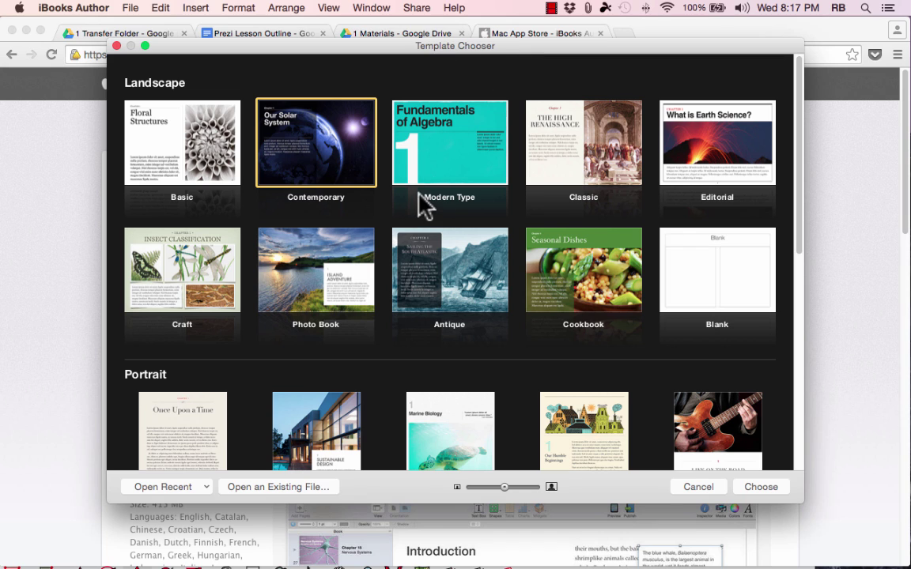
Look through the landscape, portrait and ePub book templates in the Template Chooser.
{"action": "left_click", "coordinate": [184, 147]}
{"action": "left_click", "coordinate": [189, 237]}
{"action": "left_click", "coordinate": [335, 251]}
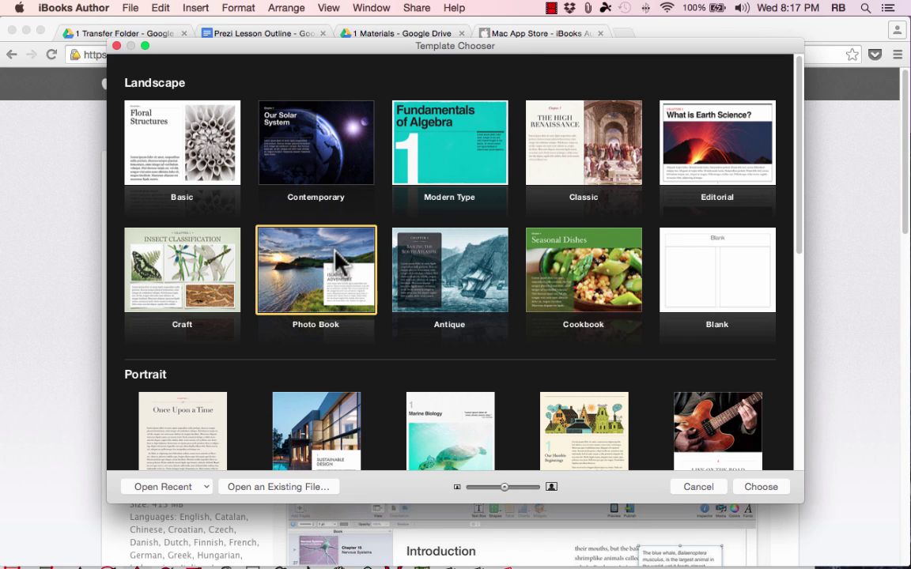
{"action": "left_click", "coordinate": [433, 238]}
{"action": "left_click", "coordinate": [454, 161]}
{"action": "left_click", "coordinate": [574, 158]}
{"action": "left_click", "coordinate": [716, 164]}
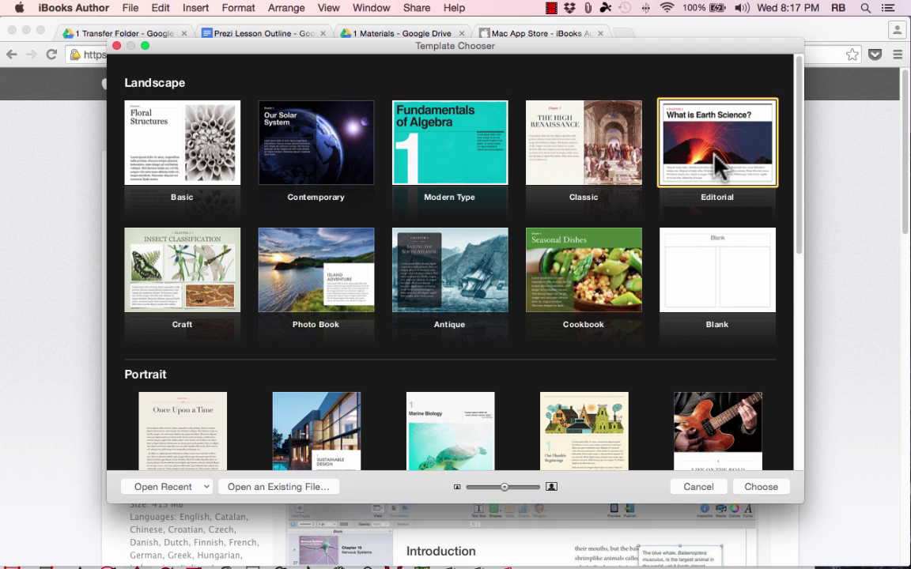
{"action": "left_click", "coordinate": [710, 293]}
{"action": "left_click_drag", "start_coordinate": [803, 150], "coordinate": [766, 405]}
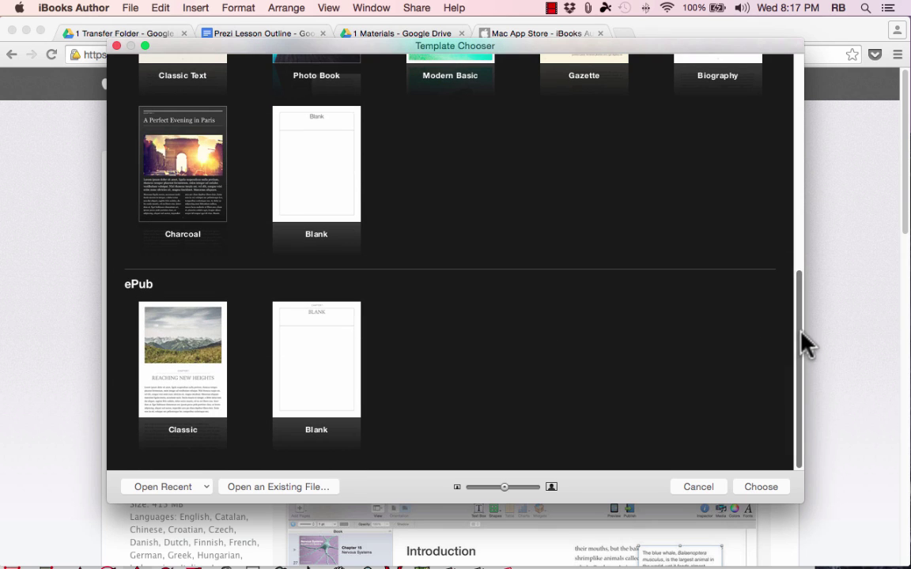
{"action": "left_click_drag", "start_coordinate": [805, 346], "coordinate": [839, 102]}
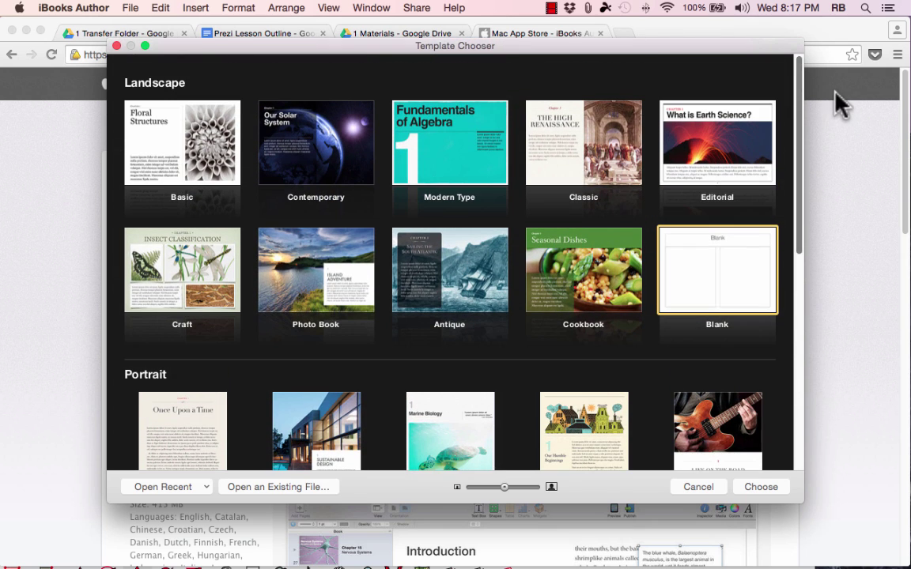
Create a new book from the landscape Contemporary template.
{"action": "left_click", "coordinate": [325, 140]}
{"action": "double_click", "coordinate": [325, 142]}
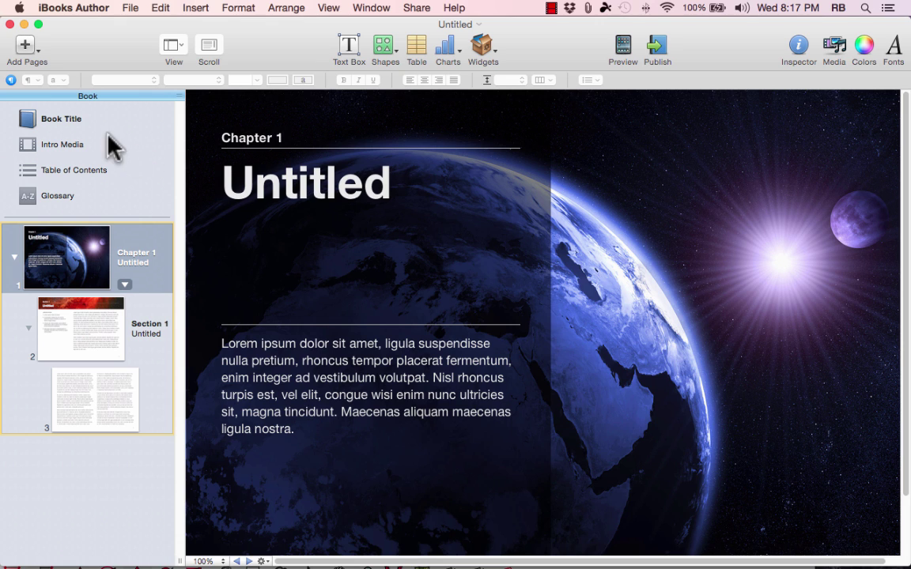
Look through the book's title page, intro media, table of contents and glossary.
{"action": "left_click", "coordinate": [57, 121]}
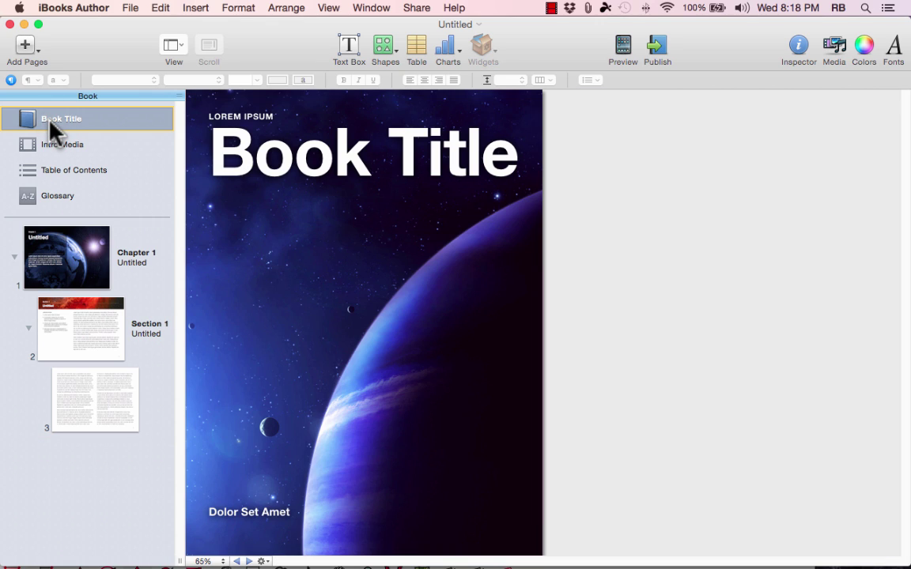
{"action": "left_click", "coordinate": [52, 146]}
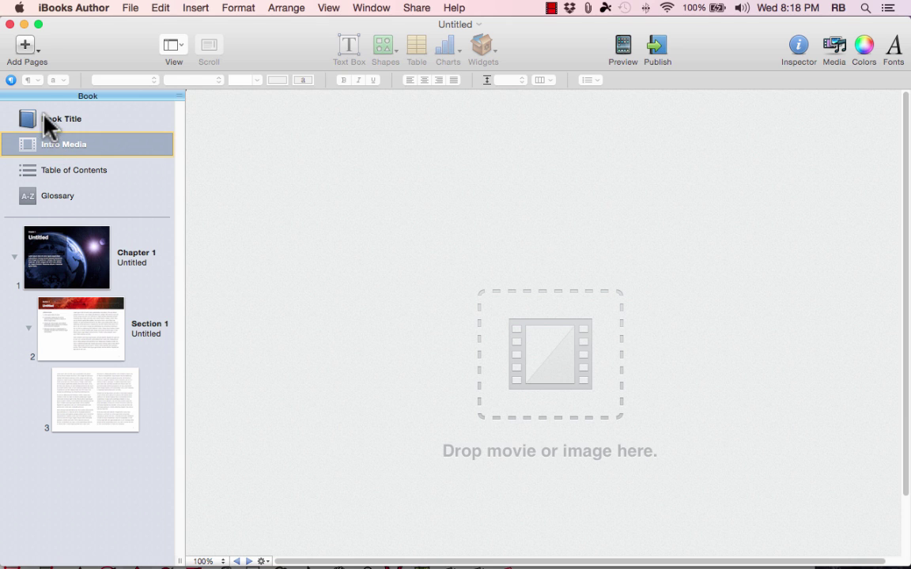
{"action": "left_click", "coordinate": [45, 119]}
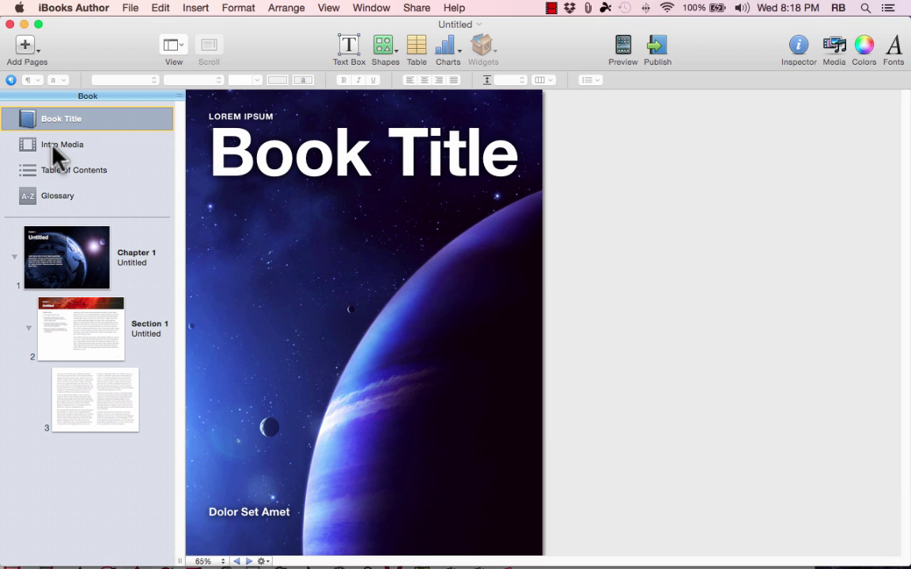
{"action": "left_click", "coordinate": [52, 147]}
{"action": "left_click", "coordinate": [56, 170]}
{"action": "left_click", "coordinate": [57, 197]}
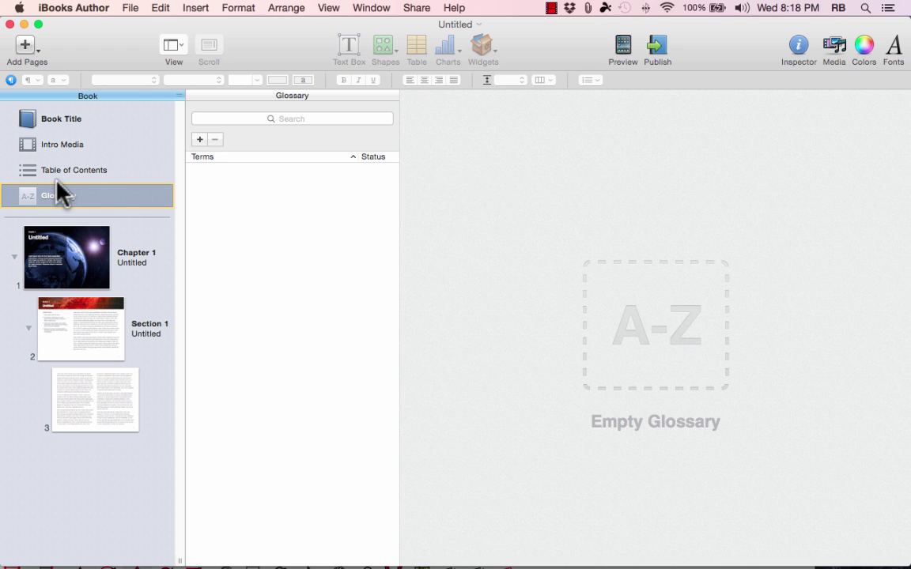
{"action": "left_click", "coordinate": [57, 173]}
{"action": "left_click", "coordinate": [45, 142]}
{"action": "left_click", "coordinate": [45, 120]}
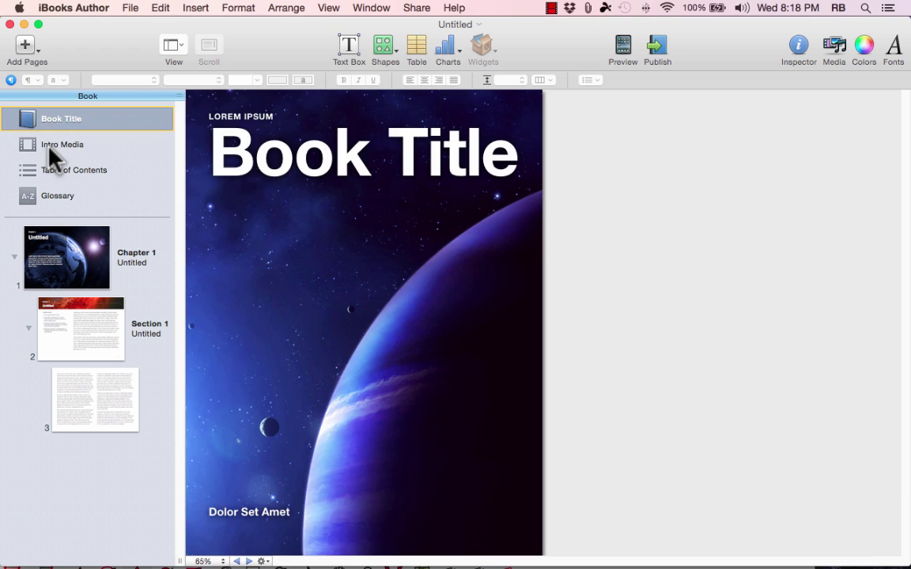
{"action": "left_click", "coordinate": [49, 149]}
{"action": "left_click", "coordinate": [53, 168]}
{"action": "left_click", "coordinate": [53, 198]}
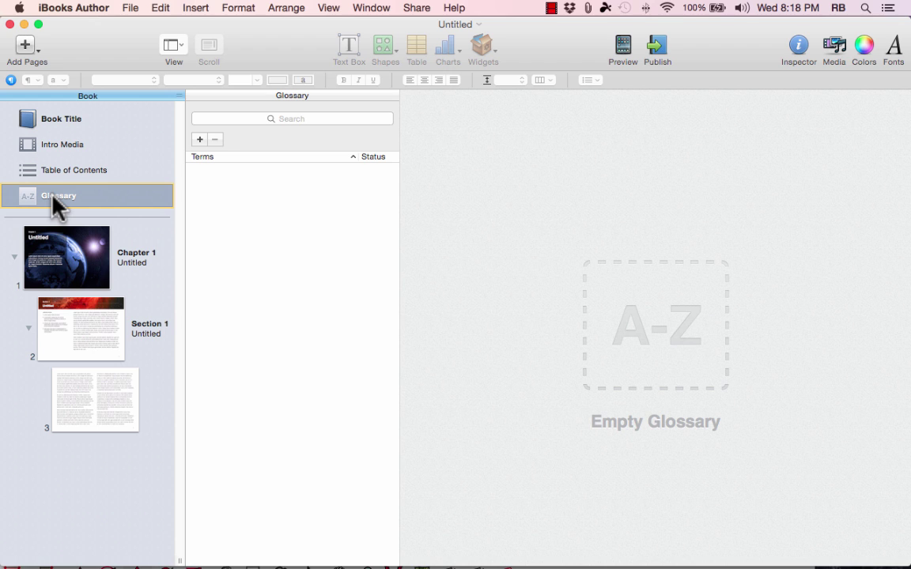
Look through the Chapter 1 opening page, the Section 1 page and the text page that follows it.
{"action": "left_click", "coordinate": [63, 233]}
{"action": "left_click", "coordinate": [71, 324]}
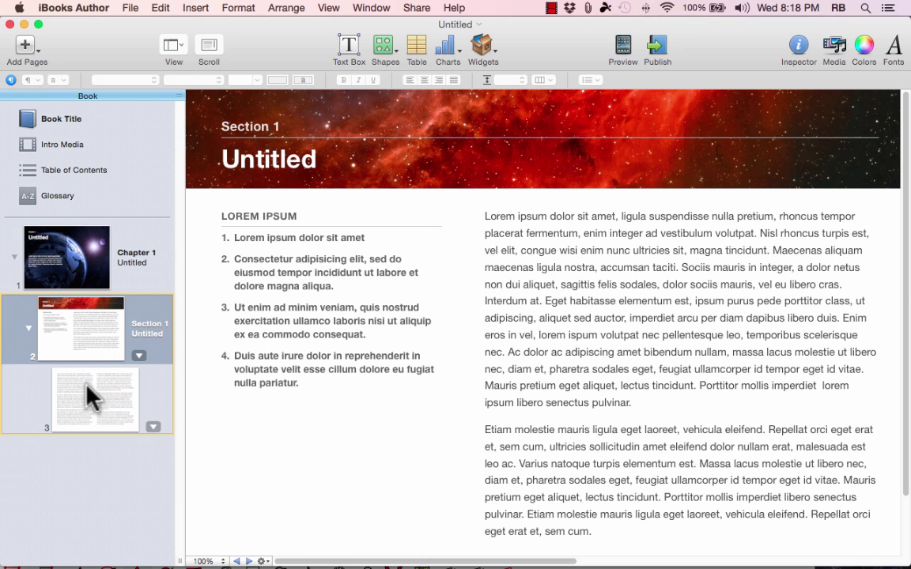
{"action": "left_click", "coordinate": [86, 387]}
{"action": "left_click", "coordinate": [70, 252]}
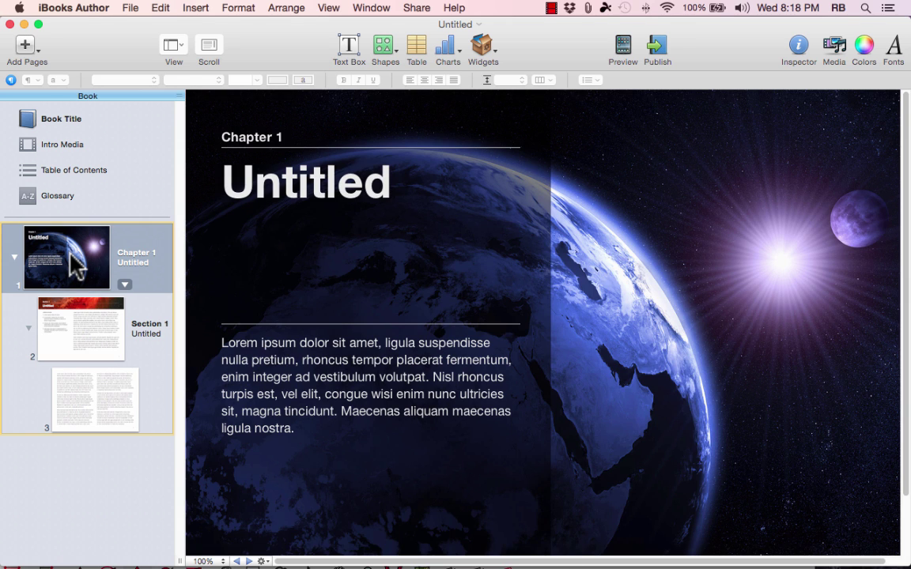
{"action": "left_click", "coordinate": [72, 320]}
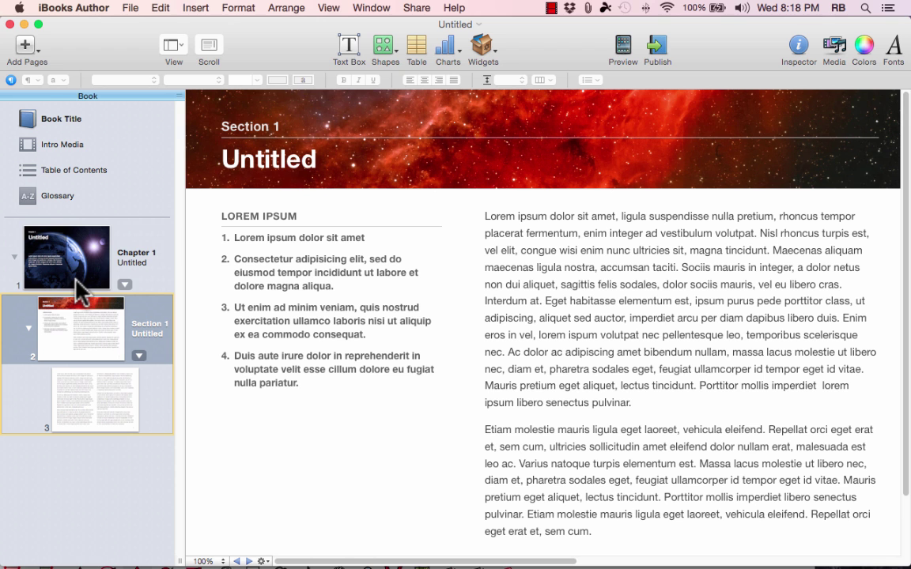
{"action": "left_click", "coordinate": [79, 277]}
{"action": "left_click", "coordinate": [71, 317]}
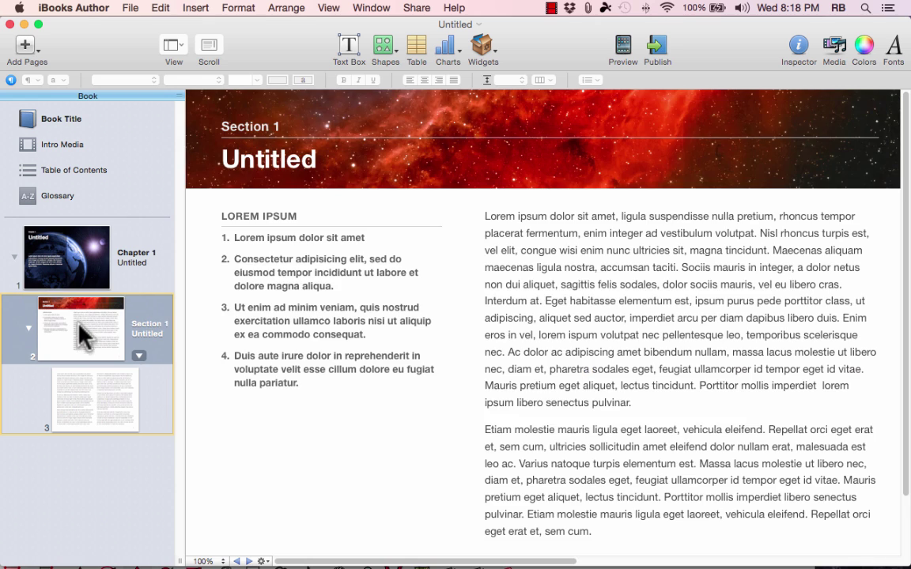
{"action": "left_click", "coordinate": [75, 391]}
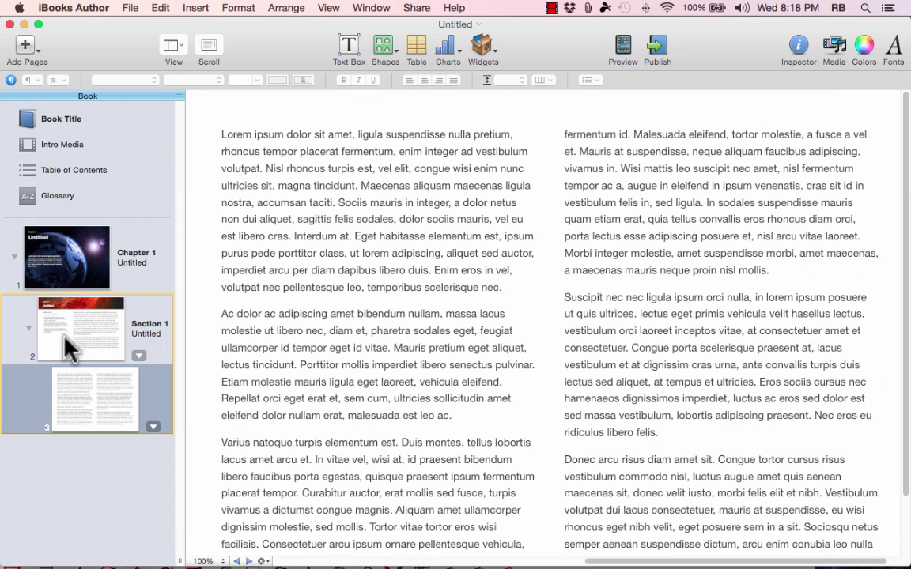
Replace the "Book Title" placeholder on the cover with "Nutrition Info".
{"action": "left_click", "coordinate": [63, 119]}
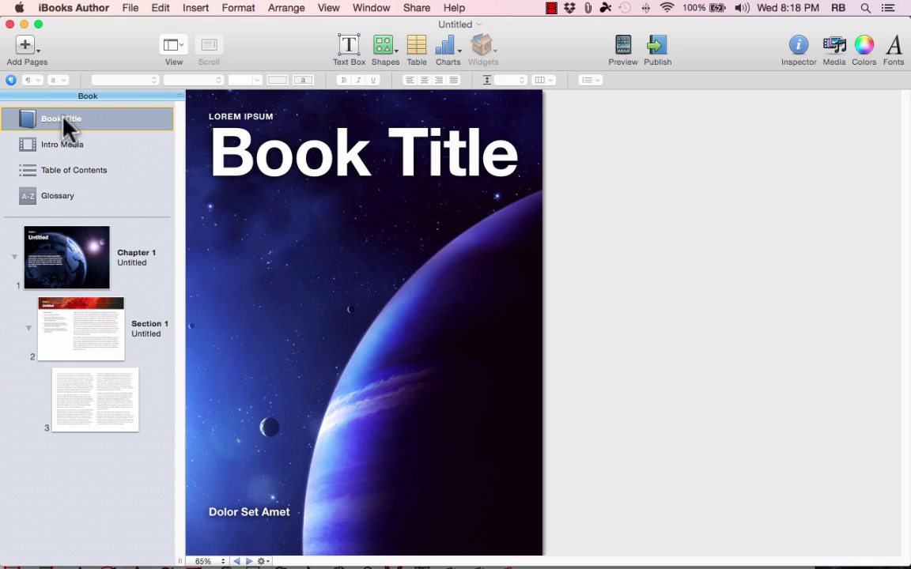
{"action": "left_click", "coordinate": [272, 169]}
{"action": "left_click", "coordinate": [278, 171]}
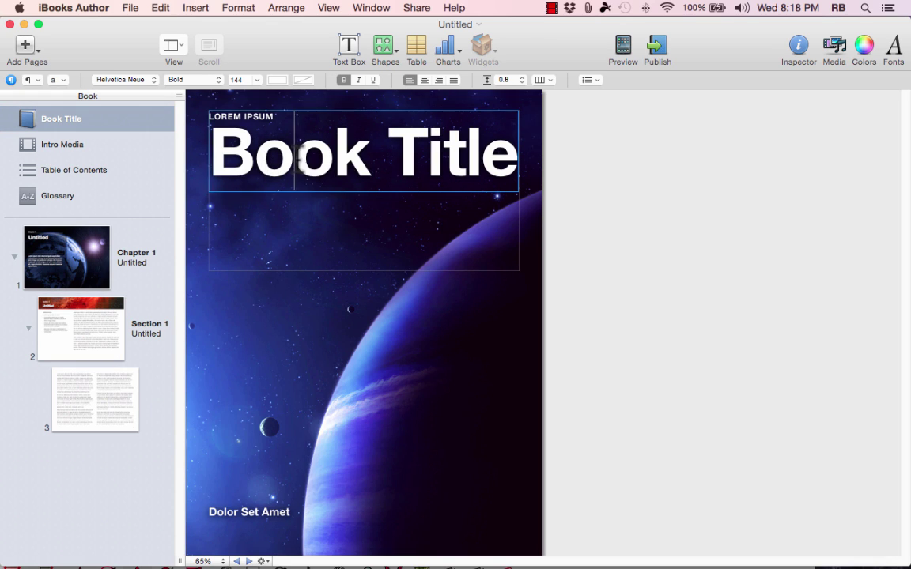
{"action": "double_click", "coordinate": [309, 158]}
{"action": "triple_click", "coordinate": [310, 159]}
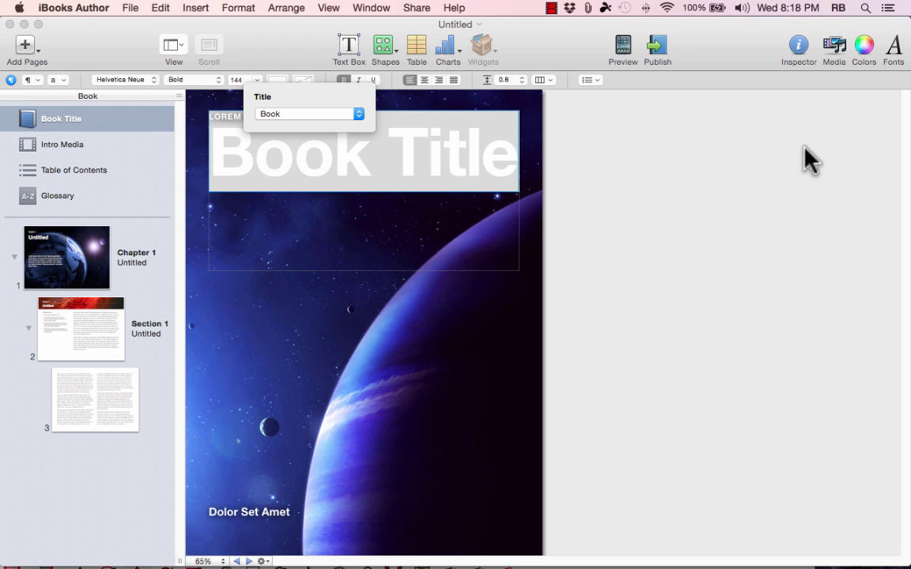
{"action": "type", "text": "N"}
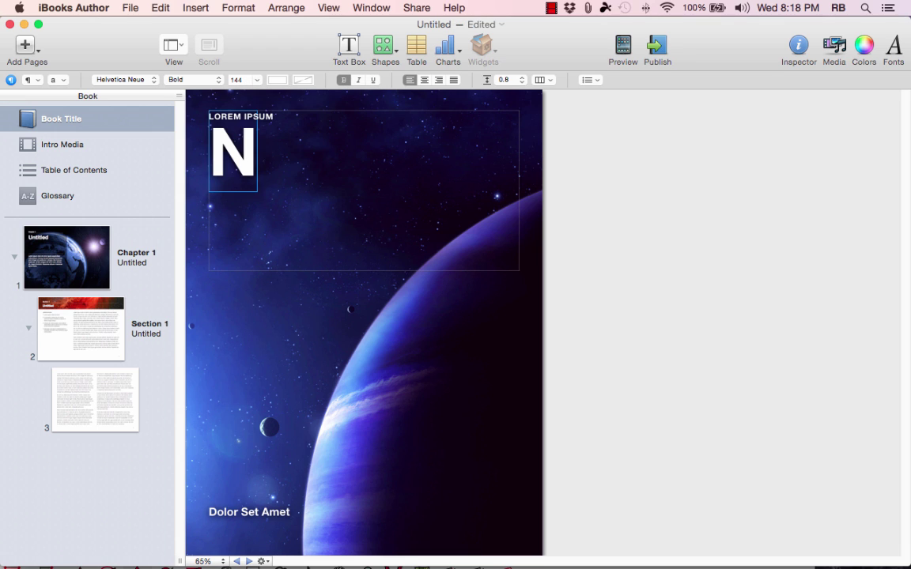
{"action": "type", "text": "utrition"}
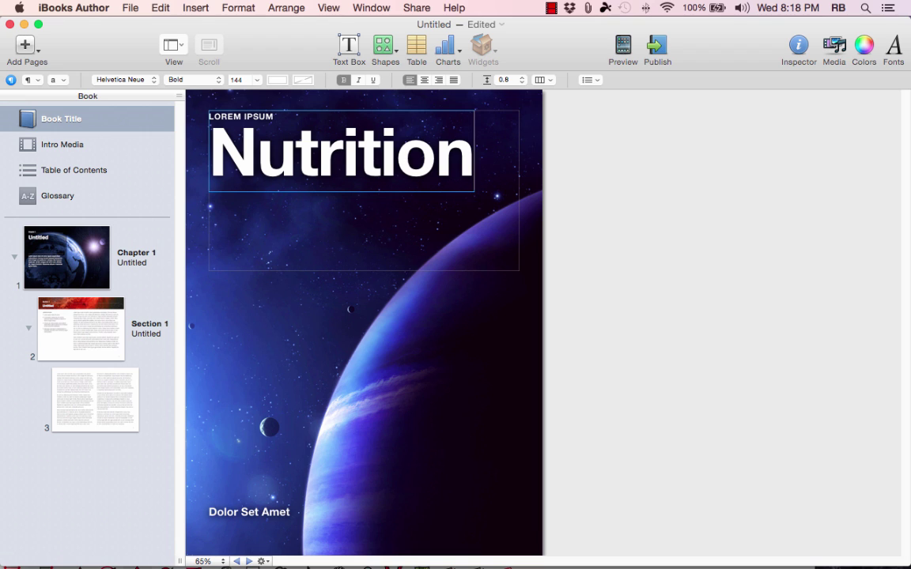
{"action": "type", "text": " Info"}
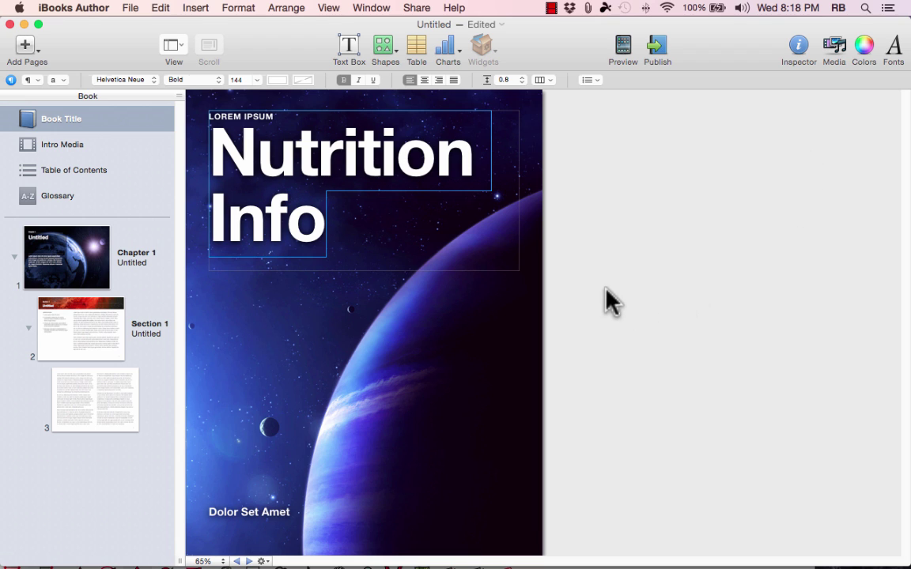
Delete the "LOREM IPSUM" placeholder text above the cover title.
{"action": "left_click", "coordinate": [260, 116]}
{"action": "left_click", "coordinate": [260, 117]}
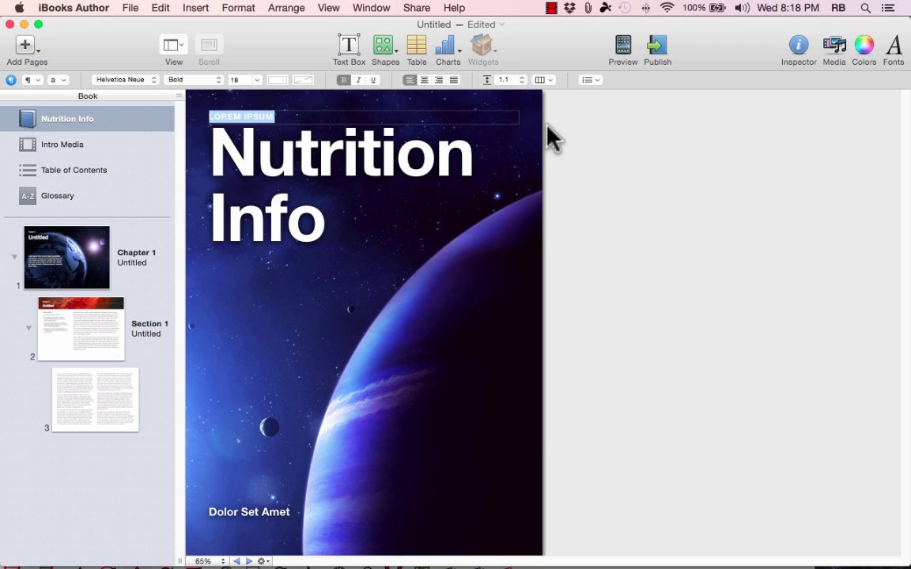
{"action": "key", "text": "BackSpace"}
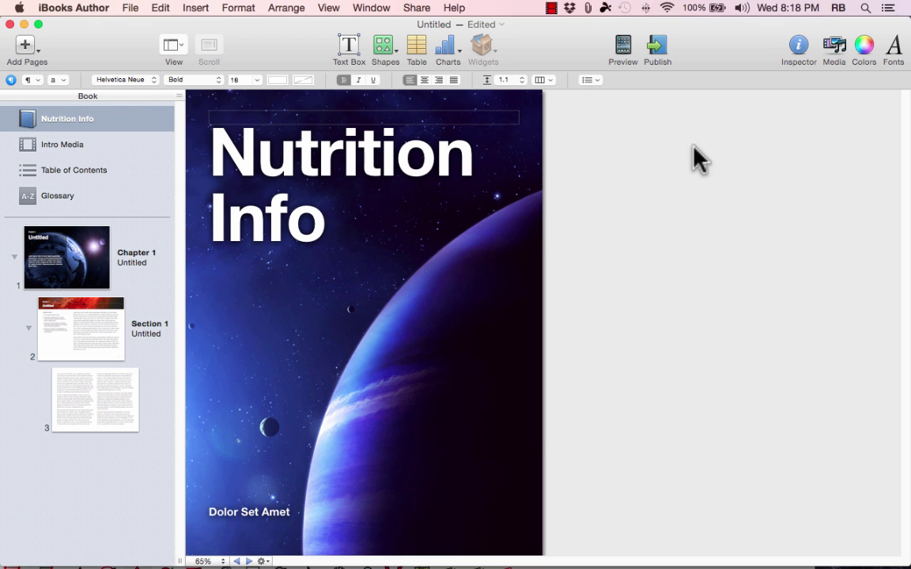
Replace the "Dolor Set Amet" placeholder at the foot of the cover with the author's initials.
{"action": "left_click", "coordinate": [245, 514]}
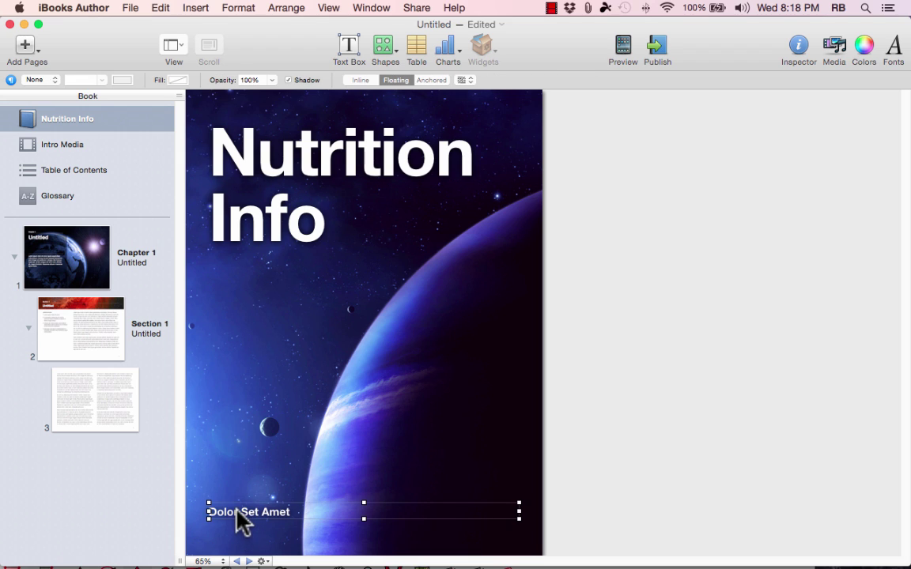
{"action": "left_click", "coordinate": [244, 513]}
{"action": "type", "text": "C. R."}
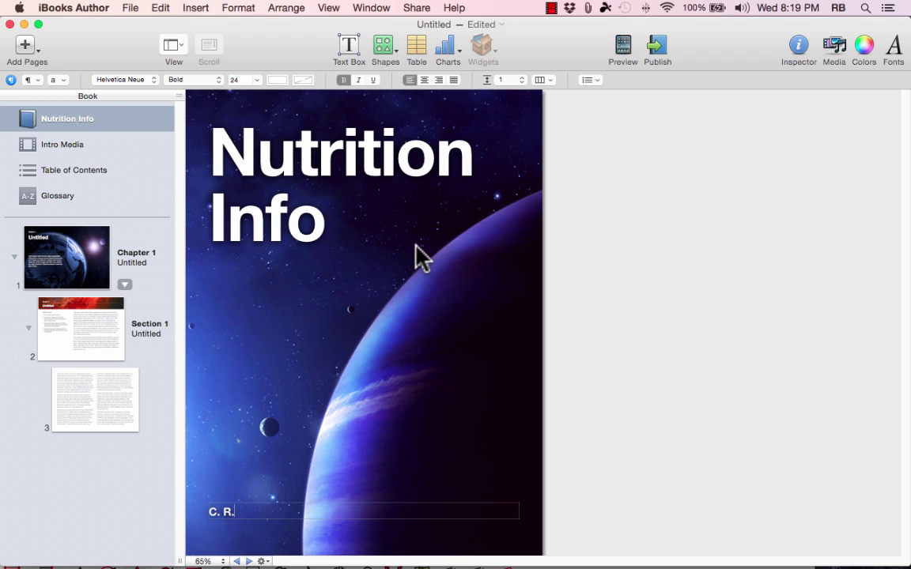
Open the Intro Media page and look through the available insert and format commands.
{"action": "left_click", "coordinate": [49, 151]}
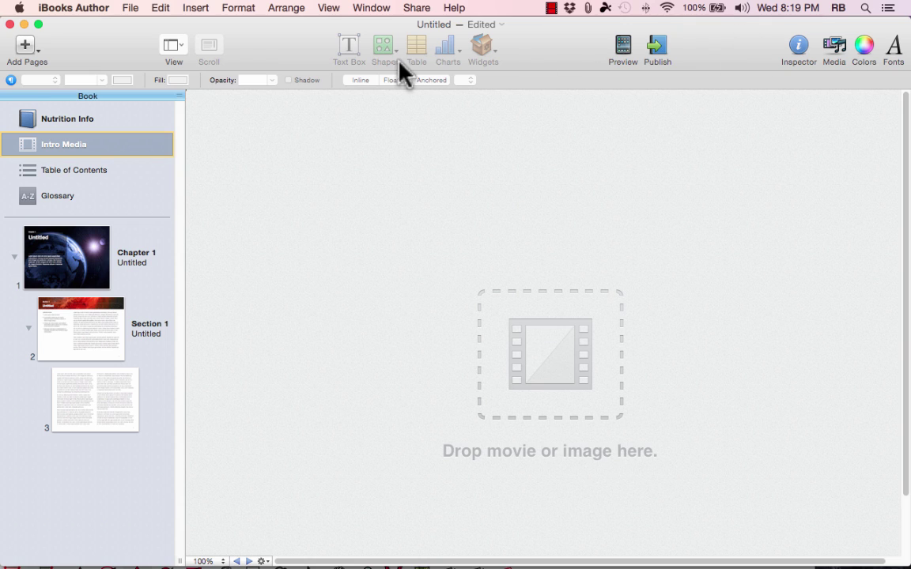
{"action": "left_click", "coordinate": [196, 8]}
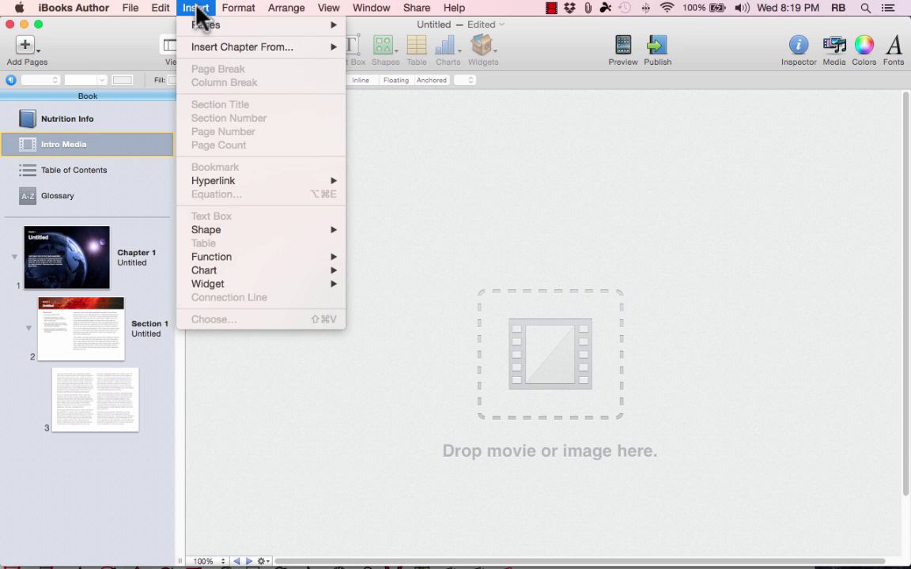
{"action": "left_click", "coordinate": [488, 175]}
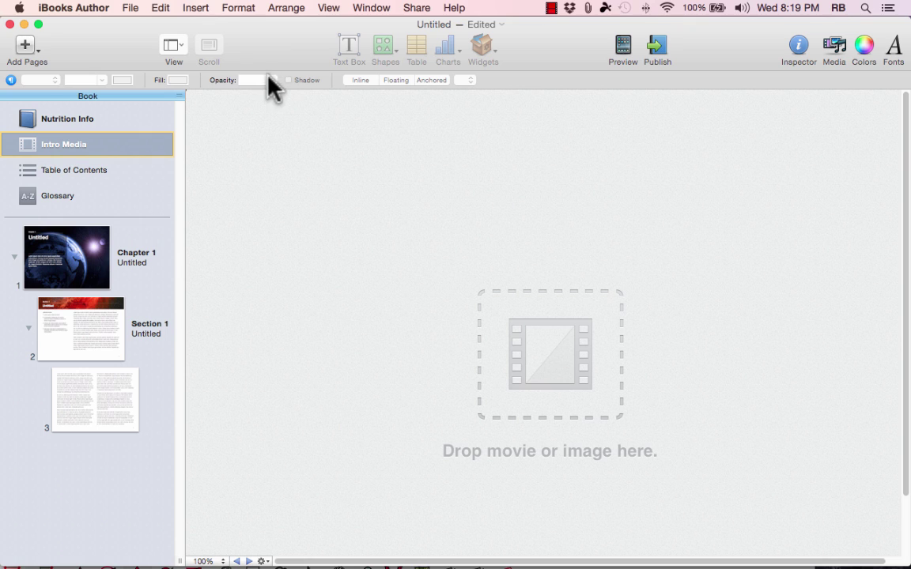
{"action": "left_click", "coordinate": [192, 10]}
{"action": "mouse_move", "coordinate": [197, 26]}
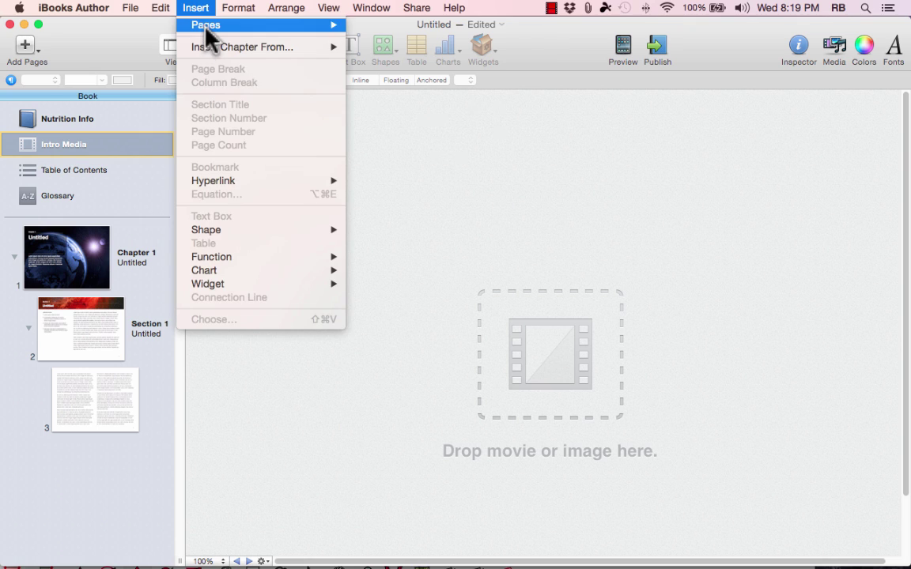
{"action": "mouse_move", "coordinate": [212, 46]}
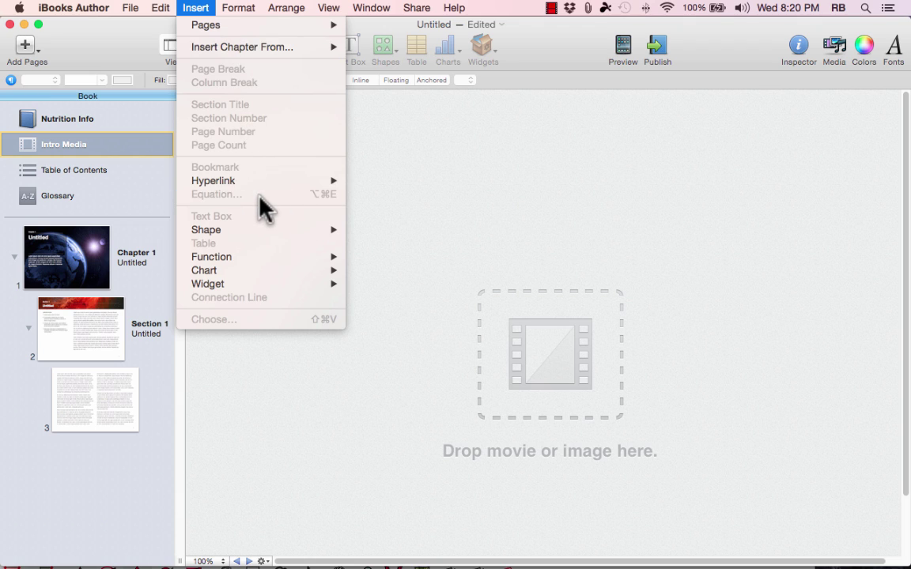
{"action": "mouse_move", "coordinate": [238, 8]}
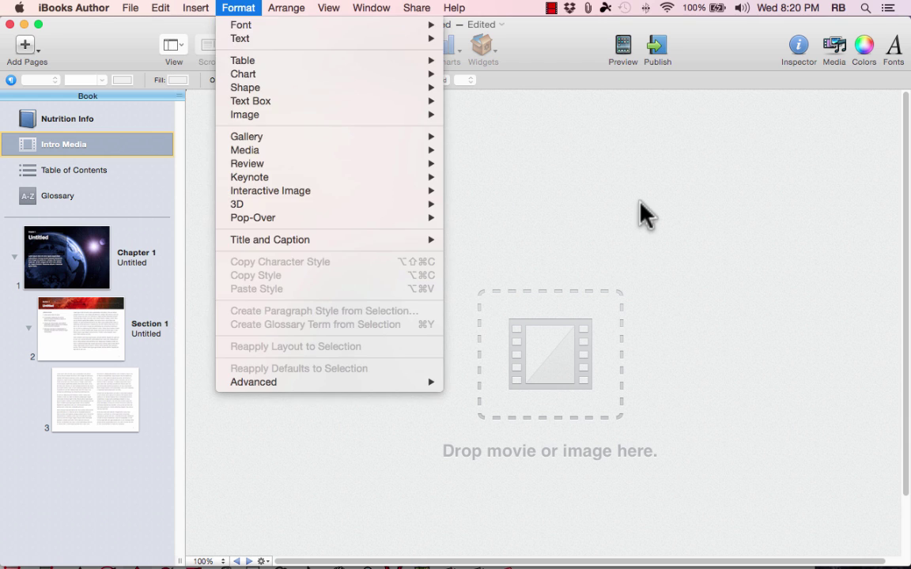
{"action": "left_click", "coordinate": [641, 204]}
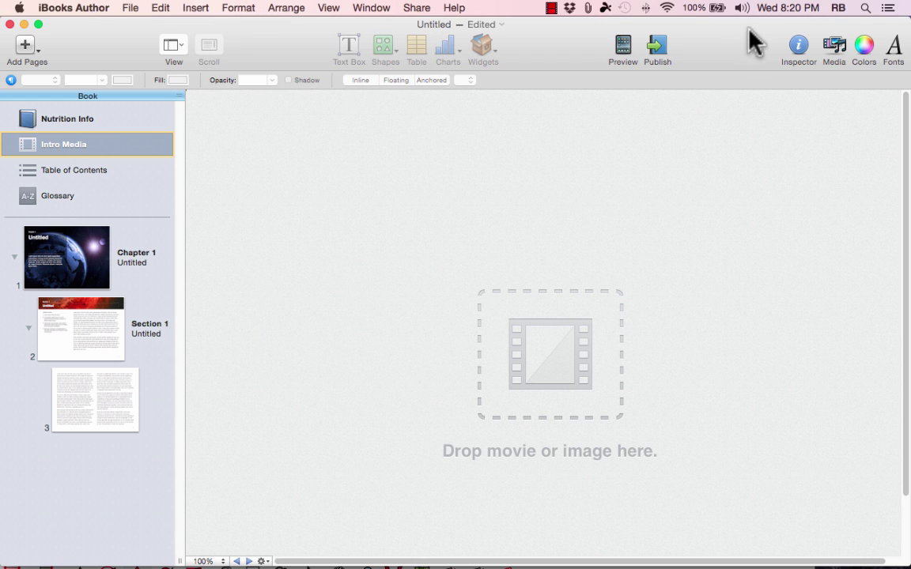
Move the book and browser windows aside to uncover the desktop and open its Book folder in Finder.
{"action": "left_click_drag", "start_coordinate": [749, 30], "coordinate": [666, 30]}
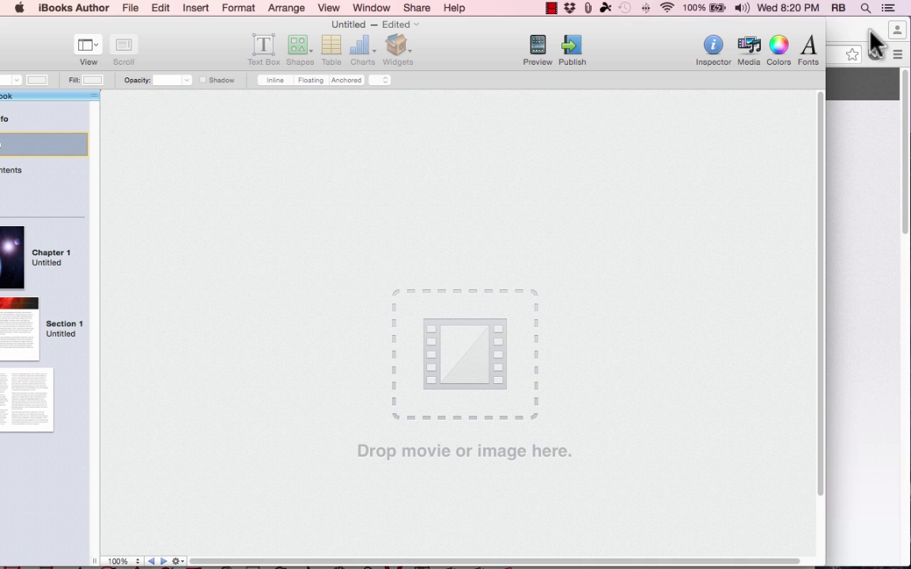
{"action": "mouse_move", "coordinate": [741, 35]}
{"action": "left_mouse_down"}
{"action": "mouse_move", "coordinate": [826, 35]}
{"action": "mouse_move", "coordinate": [742, 31]}
{"action": "left_mouse_up"}
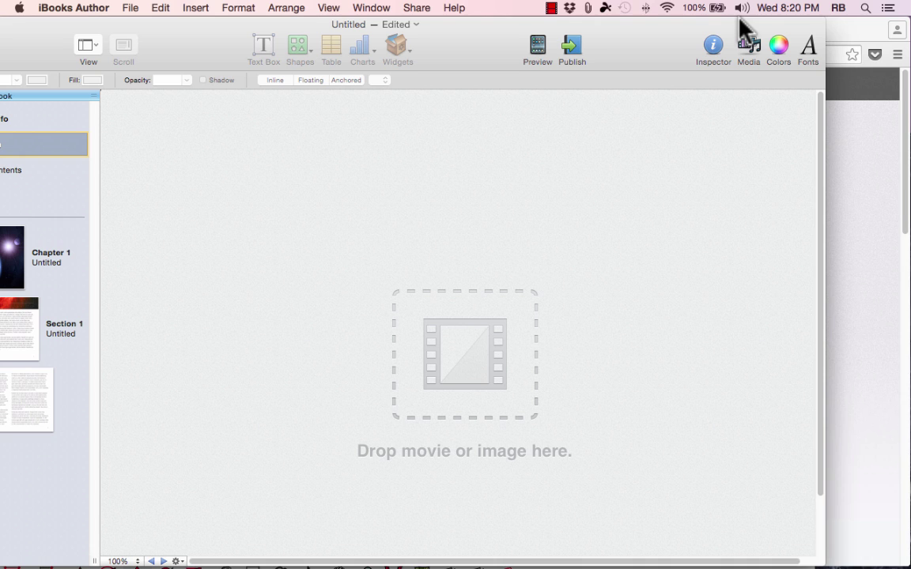
{"action": "left_click_drag", "start_coordinate": [854, 35], "coordinate": [439, 300]}
{"action": "left_click", "coordinate": [867, 133]}
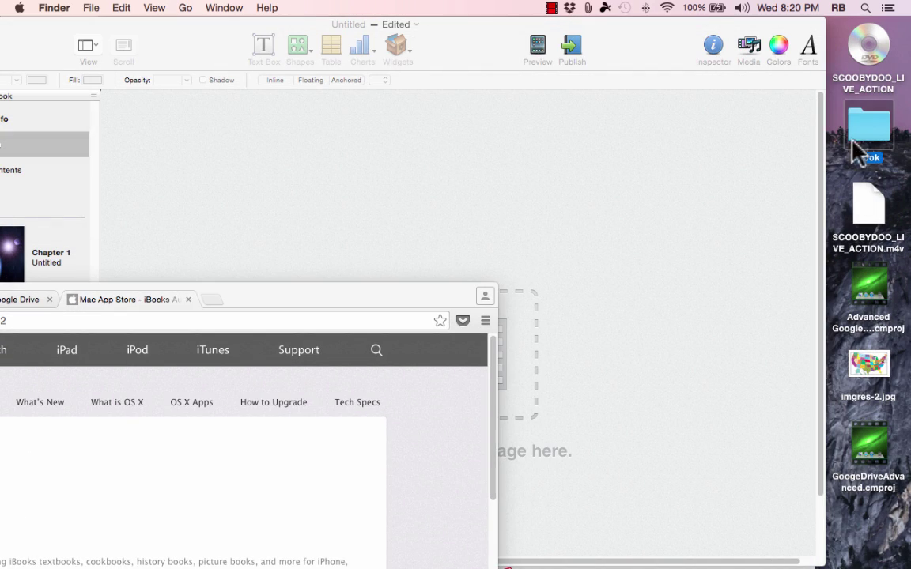
{"action": "double_click", "coordinate": [873, 131]}
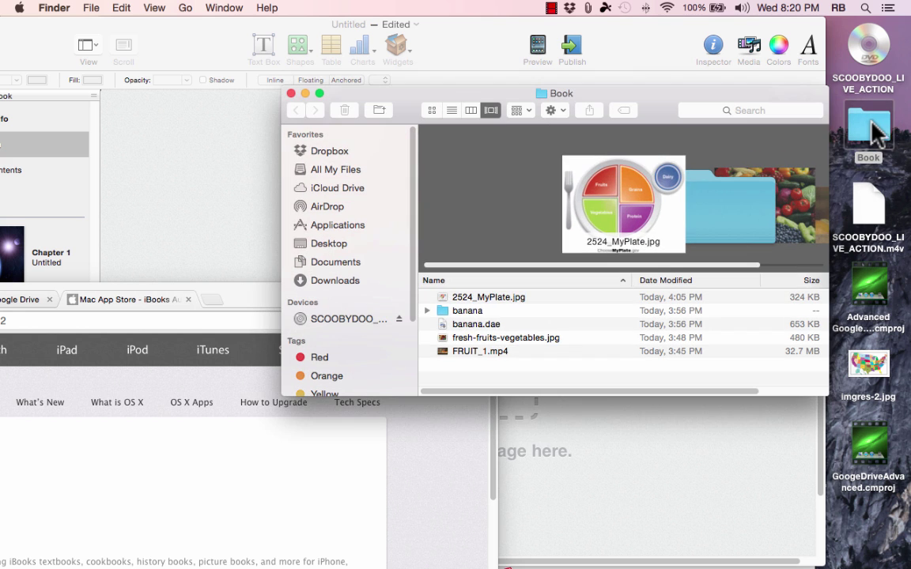
Clear the browser window off the Intro Media page and add FRUIT_1.mp4 from the Book folder as the intro movie.
{"action": "left_click_drag", "start_coordinate": [260, 294], "coordinate": [31, 463]}
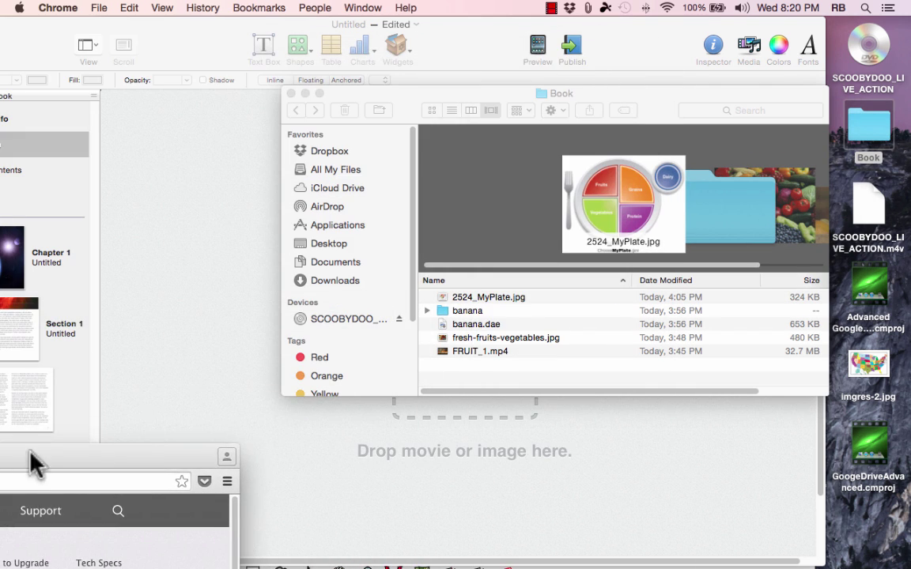
{"action": "left_click", "coordinate": [179, 391]}
{"action": "left_click", "coordinate": [484, 351]}
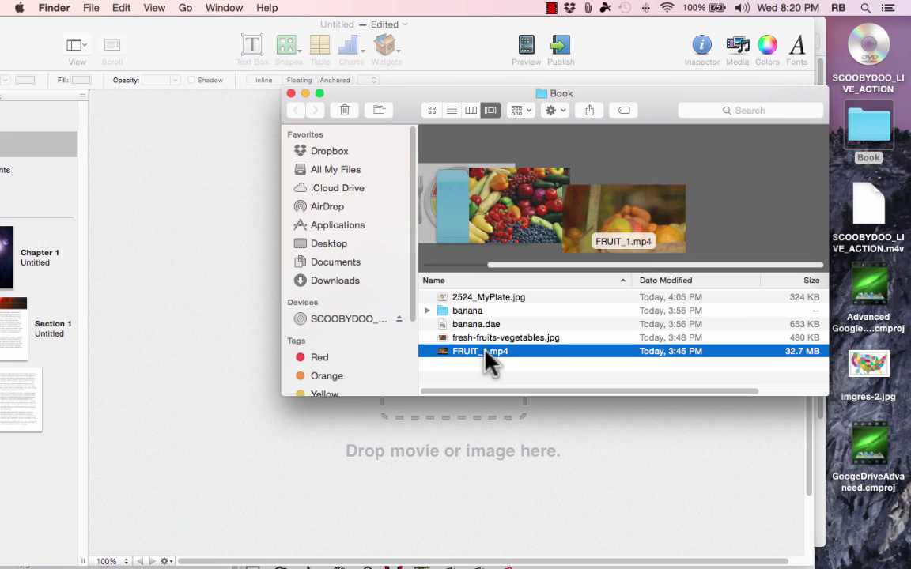
{"action": "left_click_drag", "start_coordinate": [483, 351], "coordinate": [220, 320]}
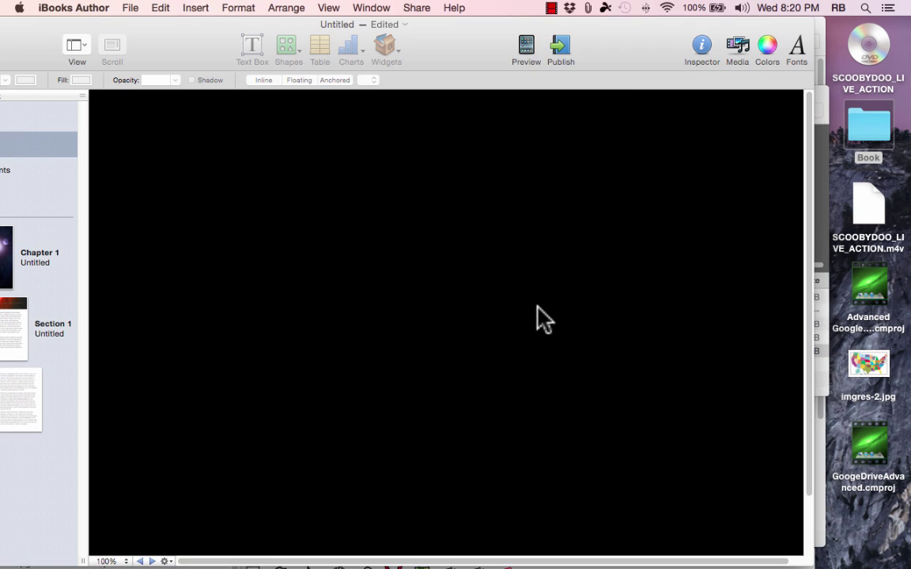
Bring the book window's page list back into view and open the Table of Contents page.
{"action": "left_click_drag", "start_coordinate": [609, 26], "coordinate": [702, 20]}
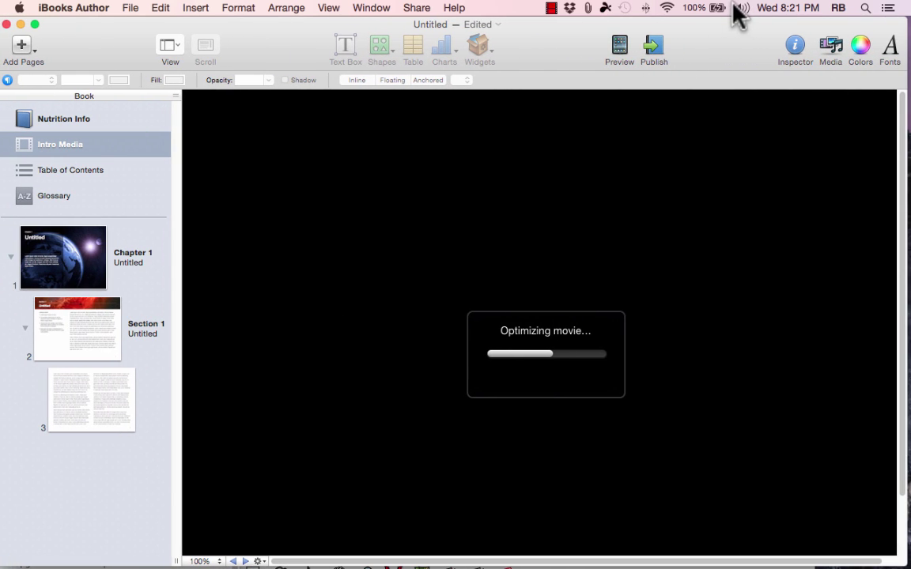
{"action": "left_click", "coordinate": [190, 9]}
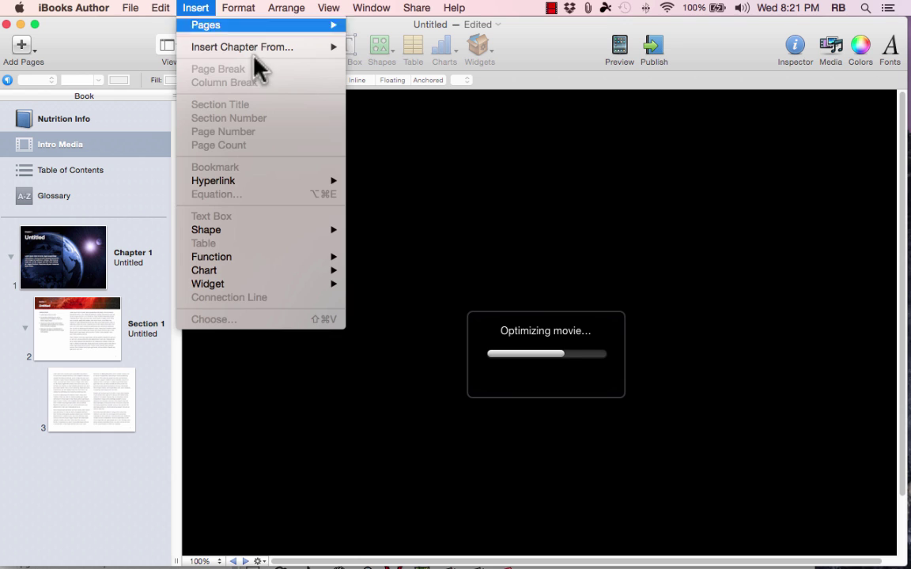
{"action": "left_click", "coordinate": [563, 76]}
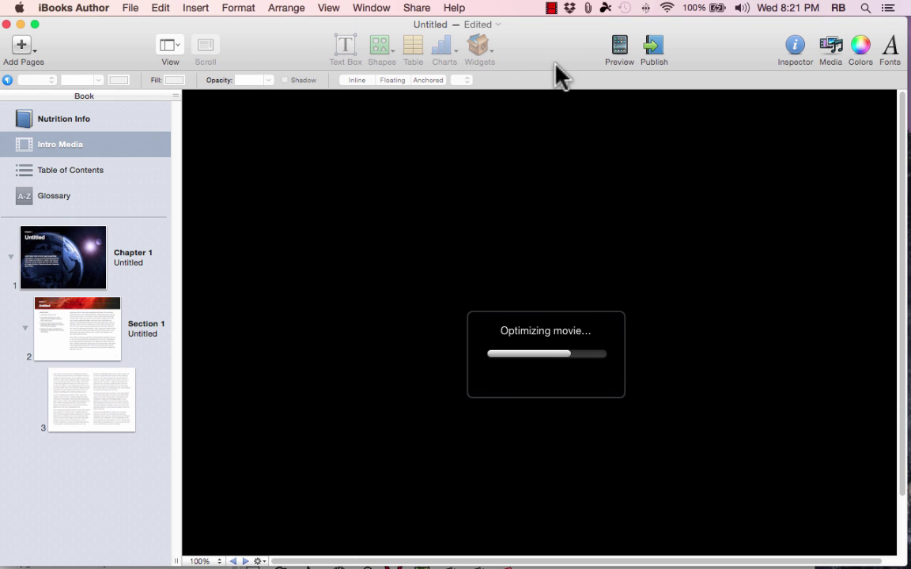
{"action": "left_click", "coordinate": [84, 170]}
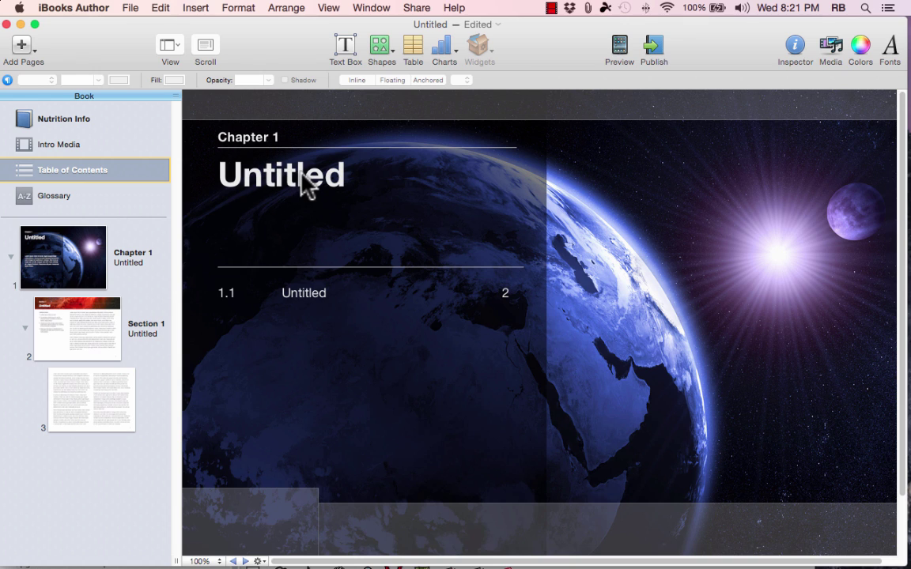
{"action": "mouse_move", "coordinate": [91, 267]}
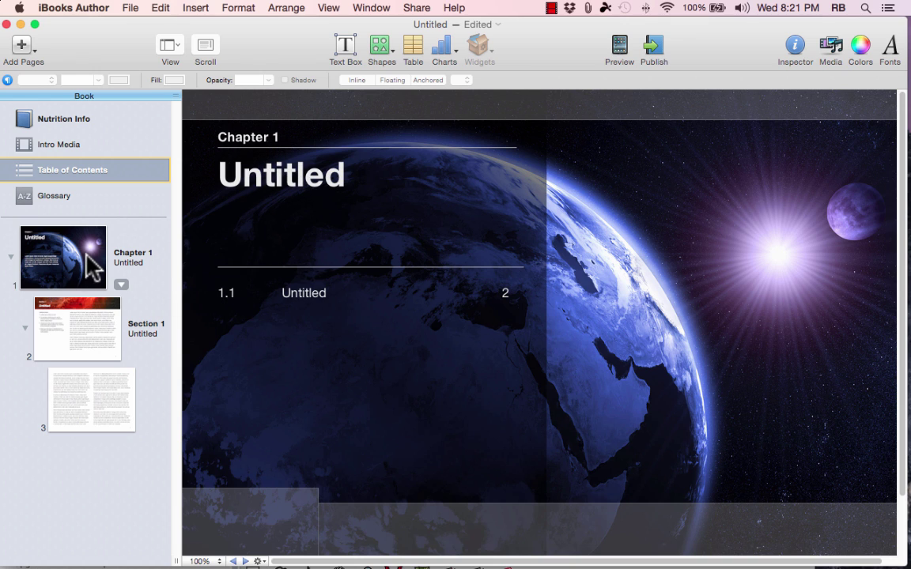
Open the book's Glossary and add the term "Nutrition".
{"action": "left_click", "coordinate": [54, 196]}
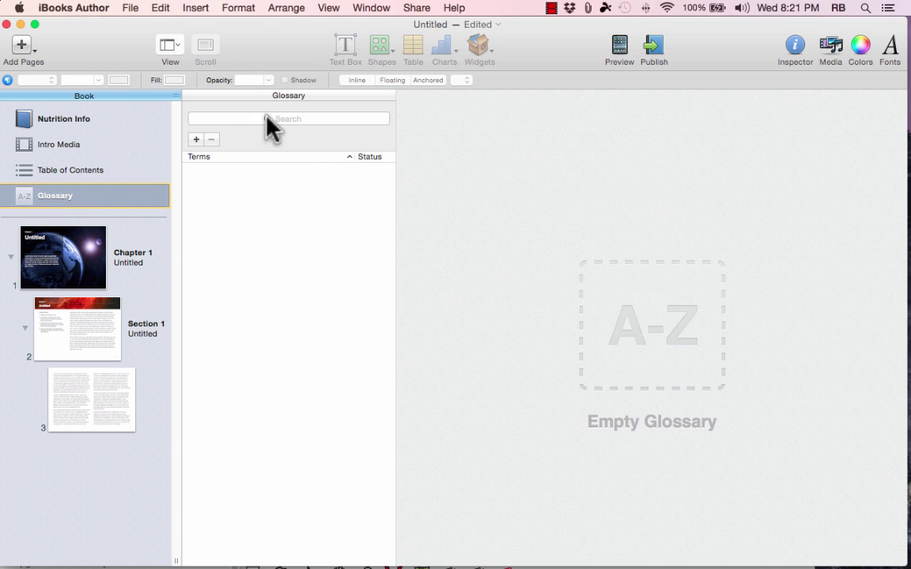
{"action": "left_click", "coordinate": [196, 139]}
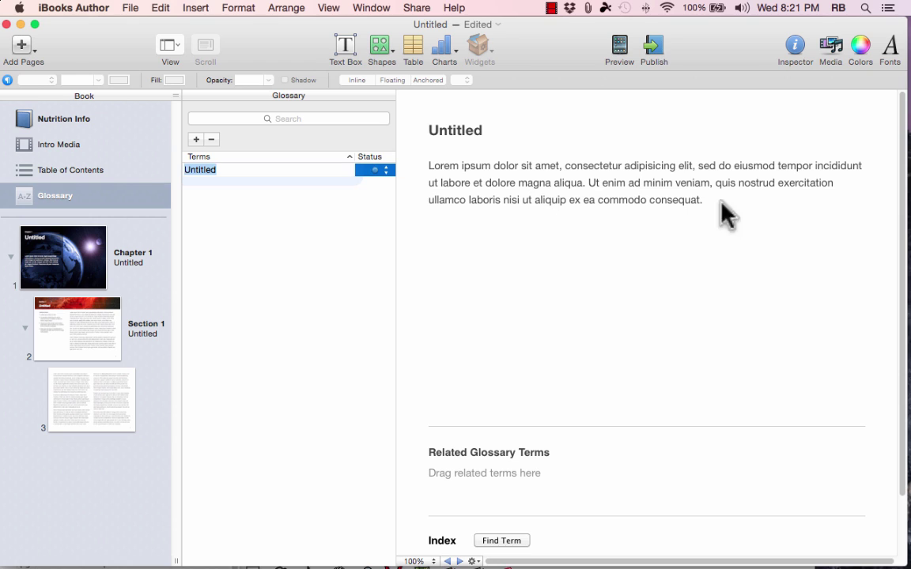
{"action": "type", "text": "Nut"}
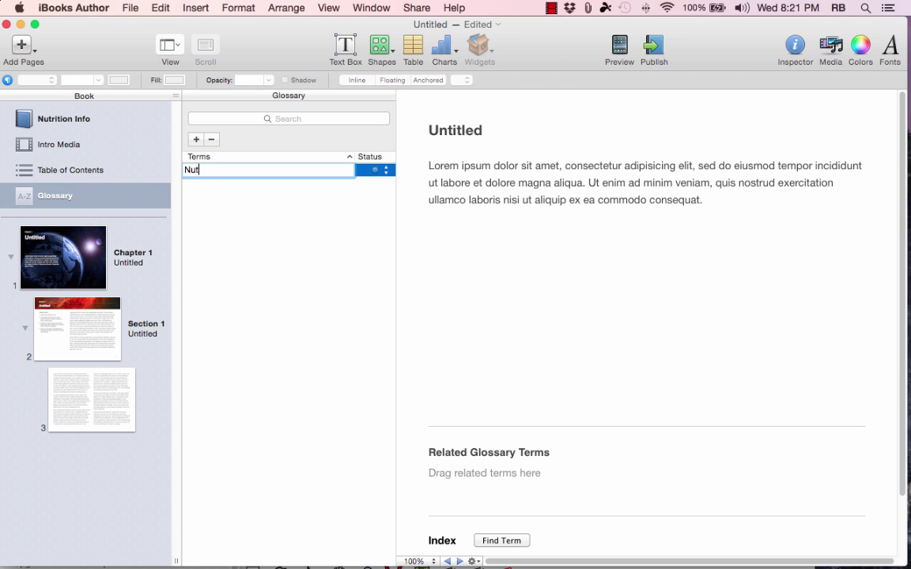
{"action": "type", "text": "rition"}
{"action": "key", "text": "Return"}
Replace the placeholder definition of the Nutrition glossary term with "The study of nutrients in food.".
{"action": "triple_click", "coordinate": [478, 172]}
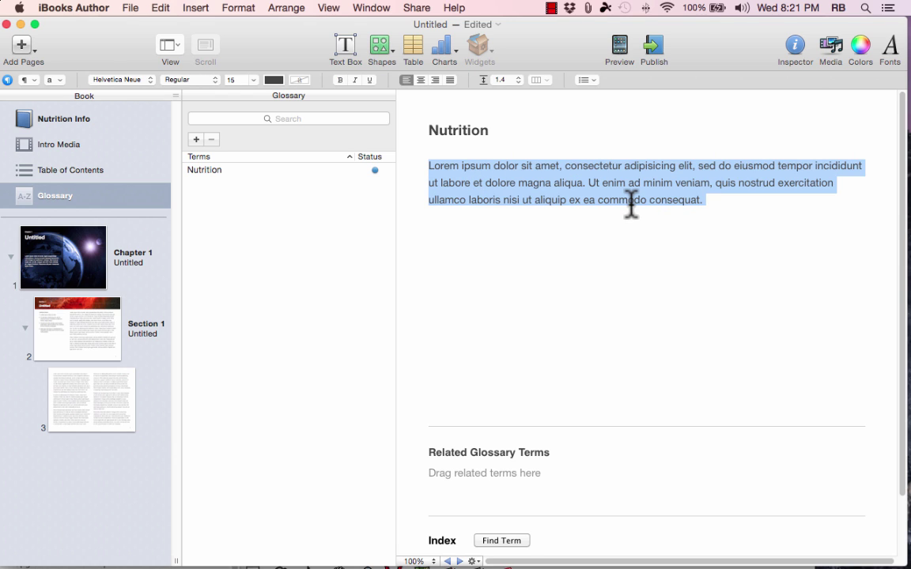
{"action": "type", "text": "B"}
{"action": "key", "text": "BackSpace"}
{"action": "type", "text": "The study of"}
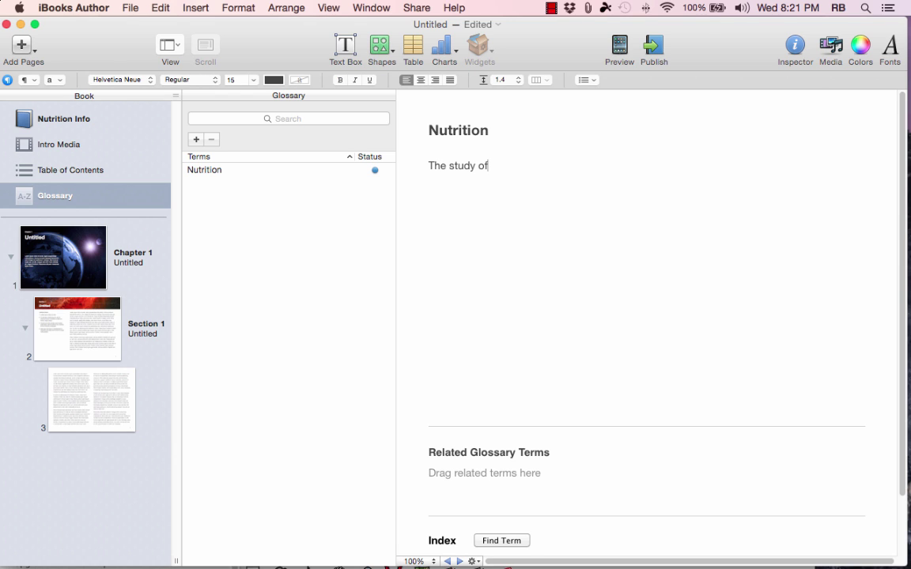
{"action": "type", "text": " nutrients in food."}
Look through the book's front matter, glossary, chapter and Section 1 pages.
{"action": "left_click", "coordinate": [63, 167]}
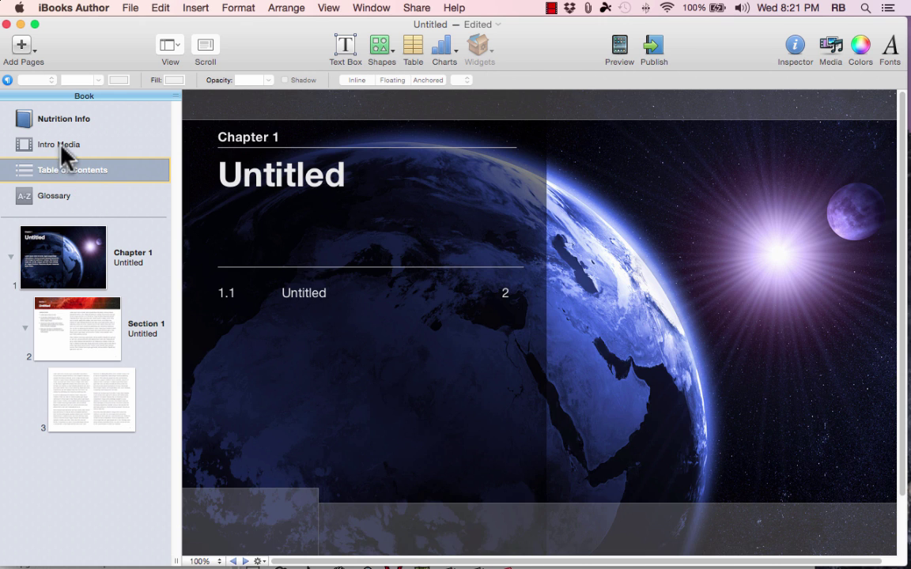
{"action": "left_click", "coordinate": [68, 136]}
{"action": "left_click", "coordinate": [71, 122]}
{"action": "left_click", "coordinate": [72, 149]}
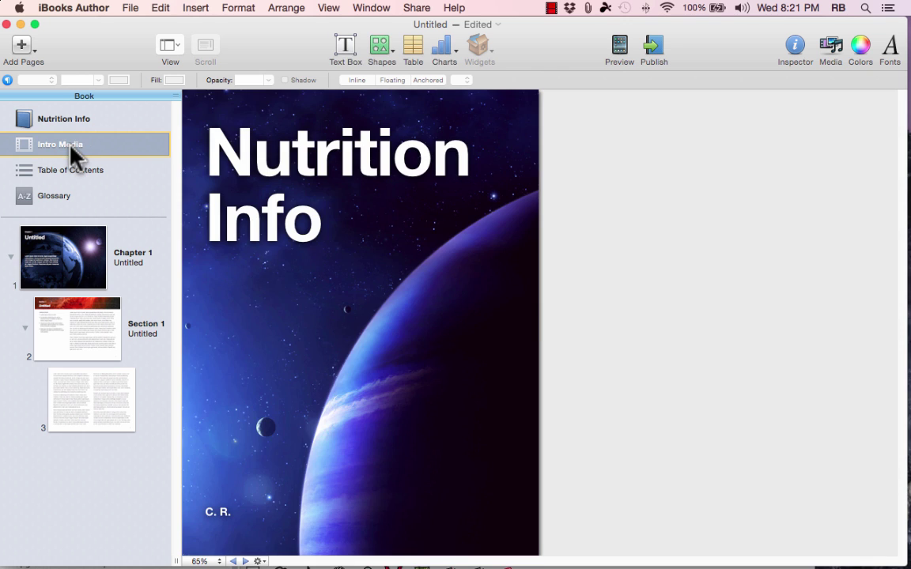
{"action": "left_click", "coordinate": [74, 172]}
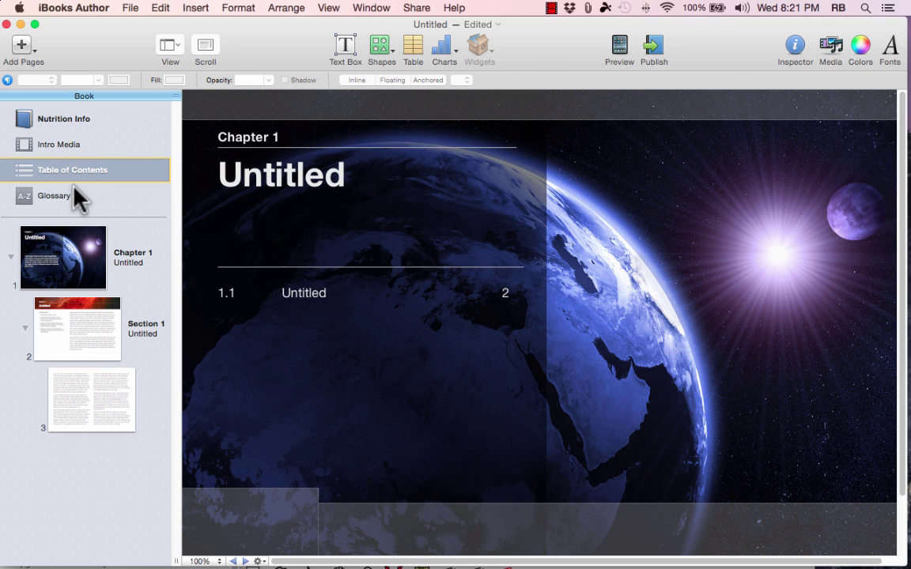
{"action": "left_click", "coordinate": [61, 195]}
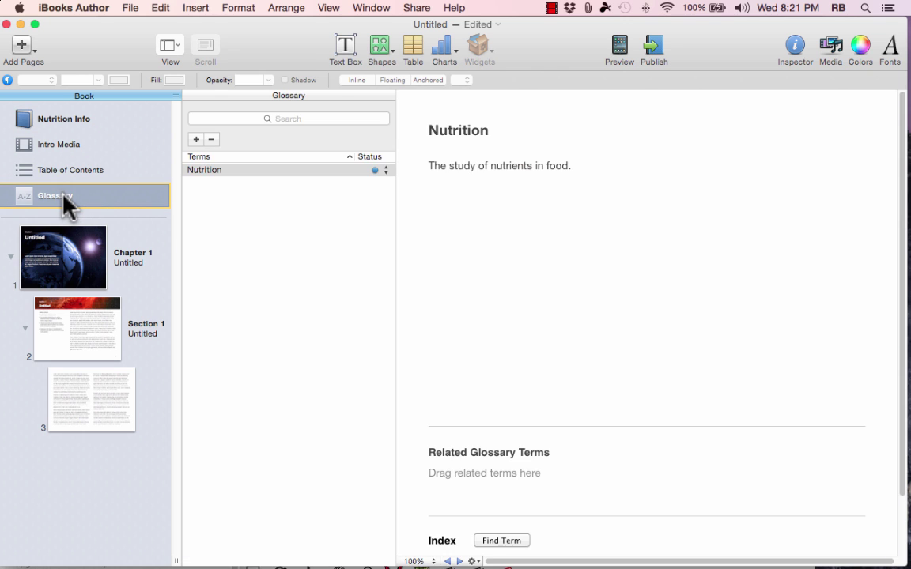
{"action": "left_click", "coordinate": [59, 174]}
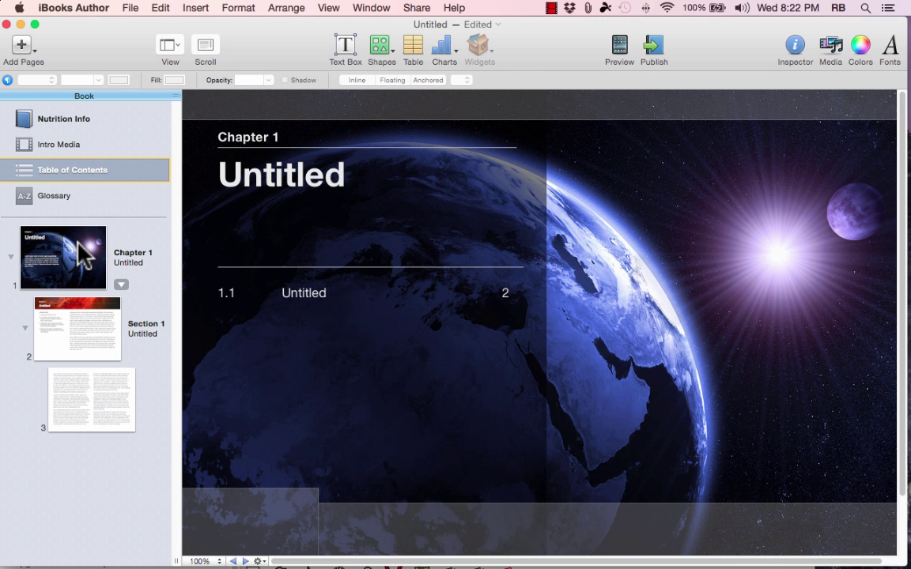
{"action": "left_click", "coordinate": [79, 284]}
{"action": "left_click", "coordinate": [85, 340]}
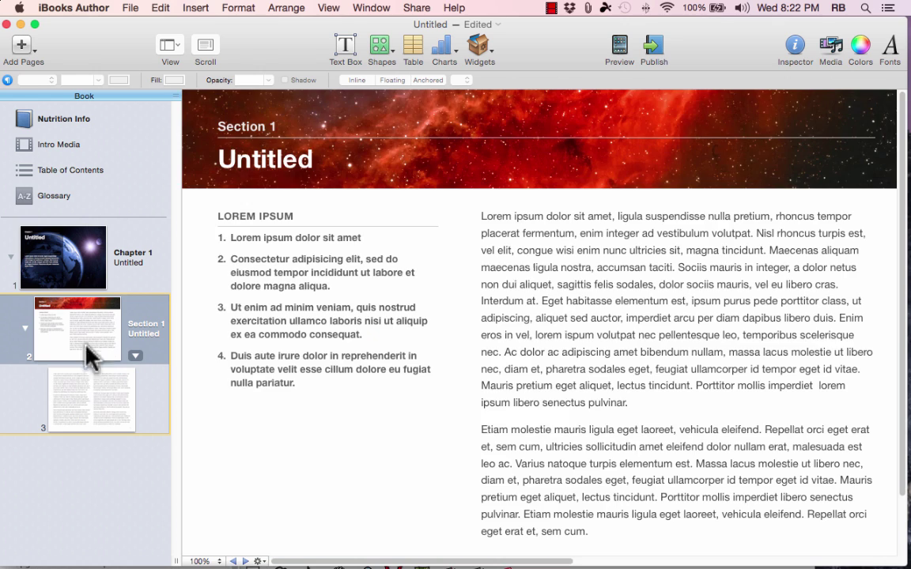
{"action": "left_click", "coordinate": [102, 390]}
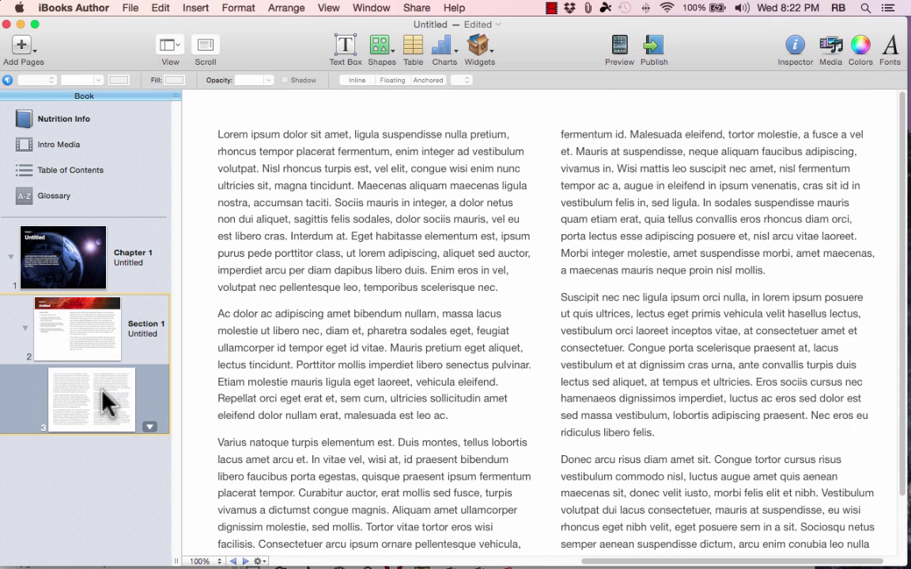
Open the Chapter 1 page and replace its "Untitled" title with "Food".
{"action": "left_click", "coordinate": [83, 273]}
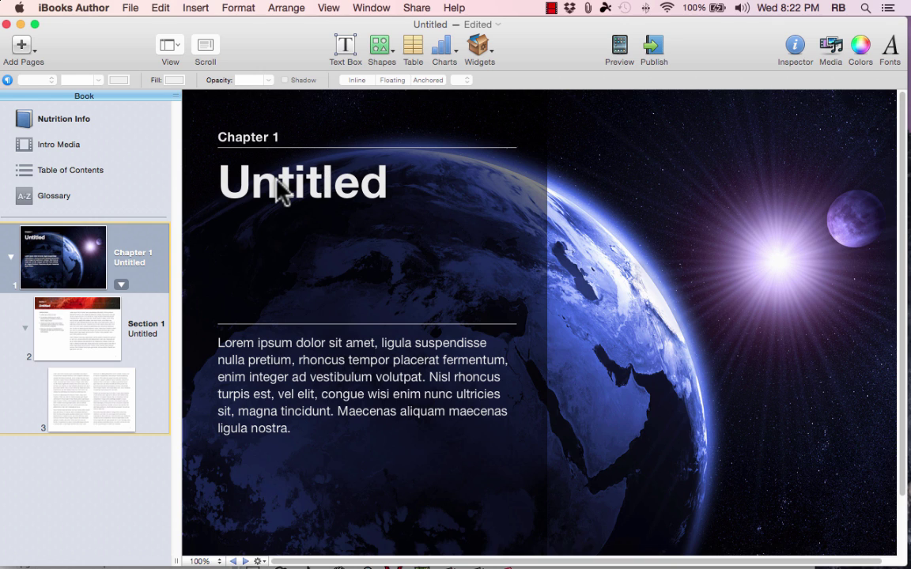
{"action": "double_click", "coordinate": [276, 180]}
{"action": "type", "text": "Fo"}
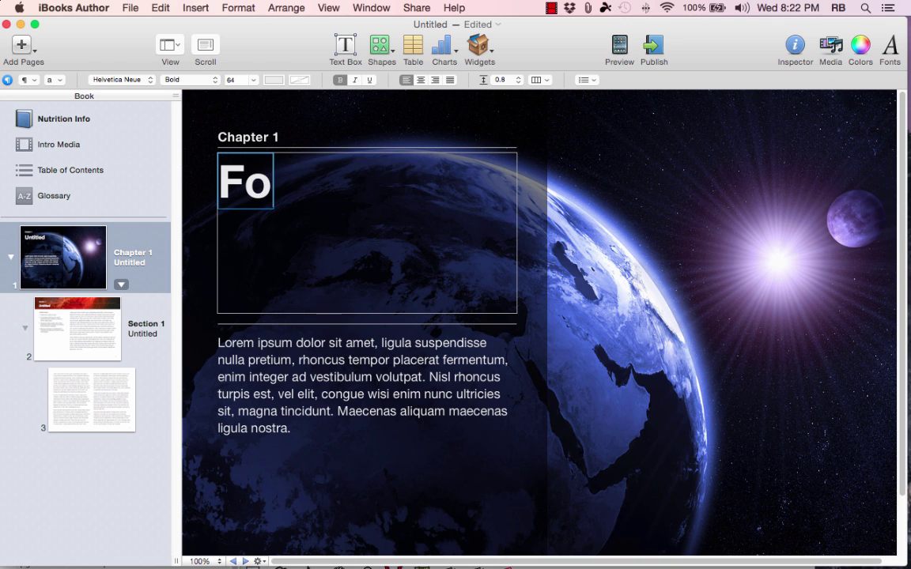
{"action": "type", "text": "od"}
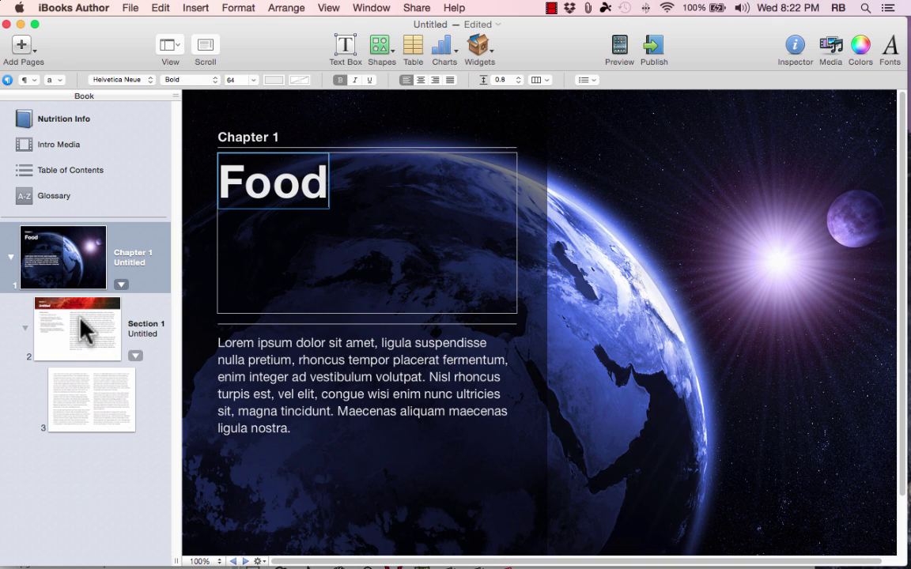
Replace the placeholder paragraph below the Food chapter title with about three lines of random filler text starting "jalskjdfklajs".
{"action": "triple_click", "coordinate": [384, 378]}
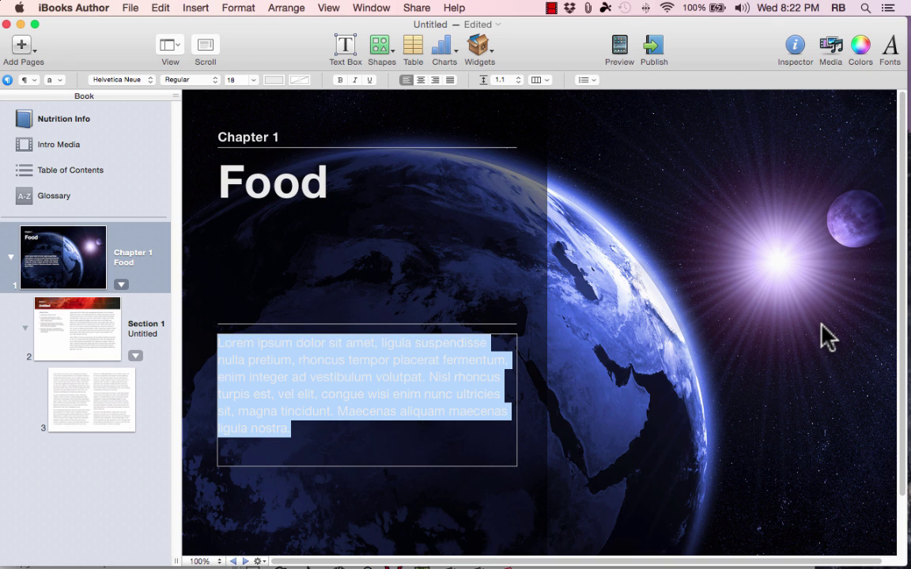
{"action": "type", "text": "jalskjdfklajs fdk"}
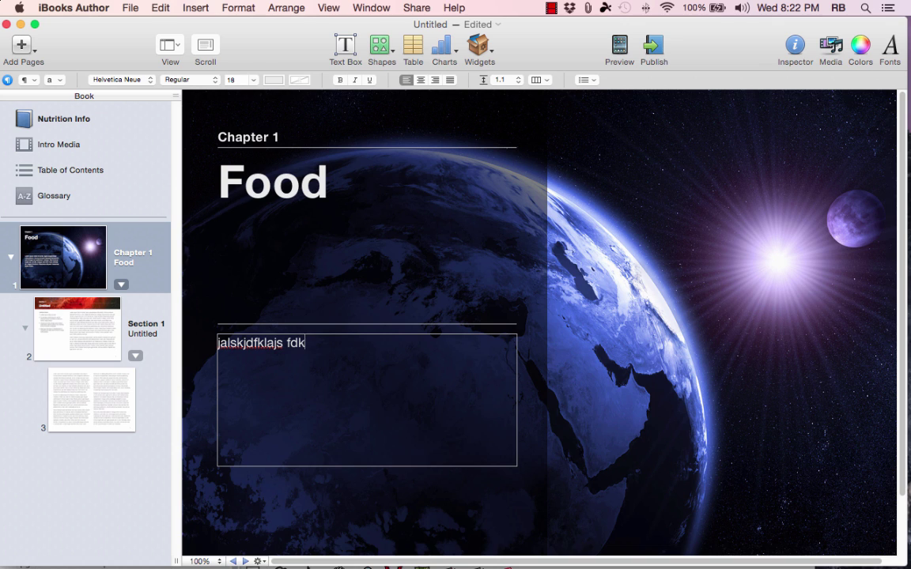
{"action": "type", "text": "asdkfl jlk as;dkfj ;alskdfj kladfs ;lkaslkfdj a"}
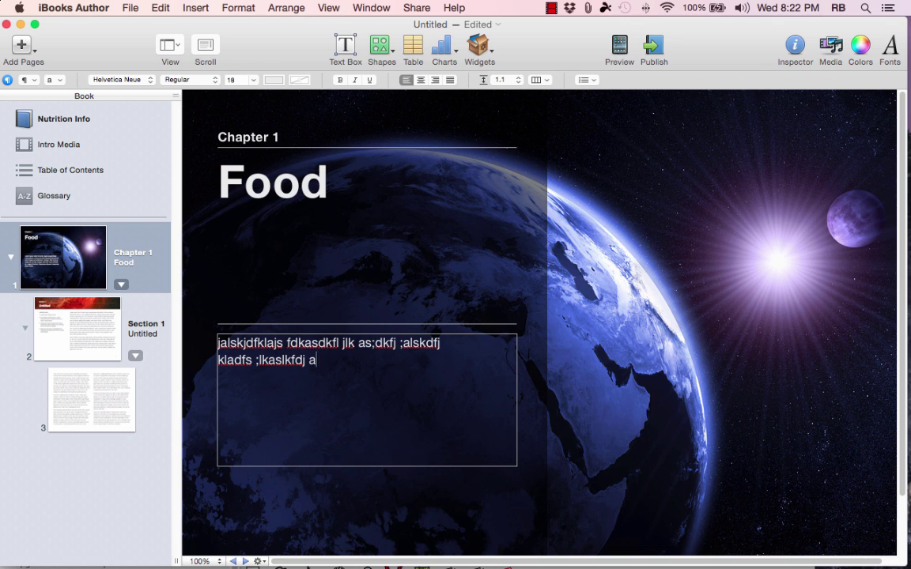
{"action": "type", "text": "lksdf;kaskfda lskflkas flkj askljdf ;aklsjdfkl;asjfd klj"}
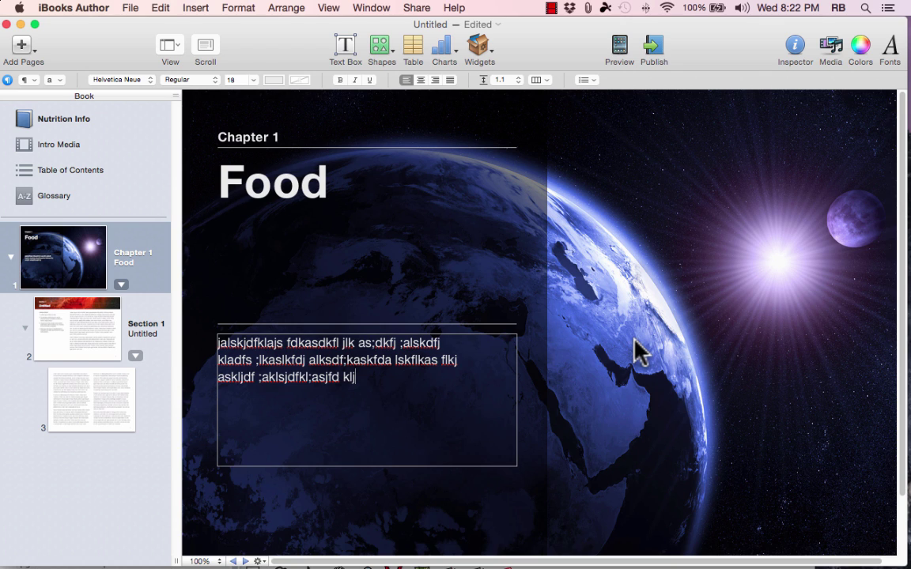
Open the Section 1 page and replace its "Untitled" title with "Healthy Food".
{"action": "left_click", "coordinate": [95, 335]}
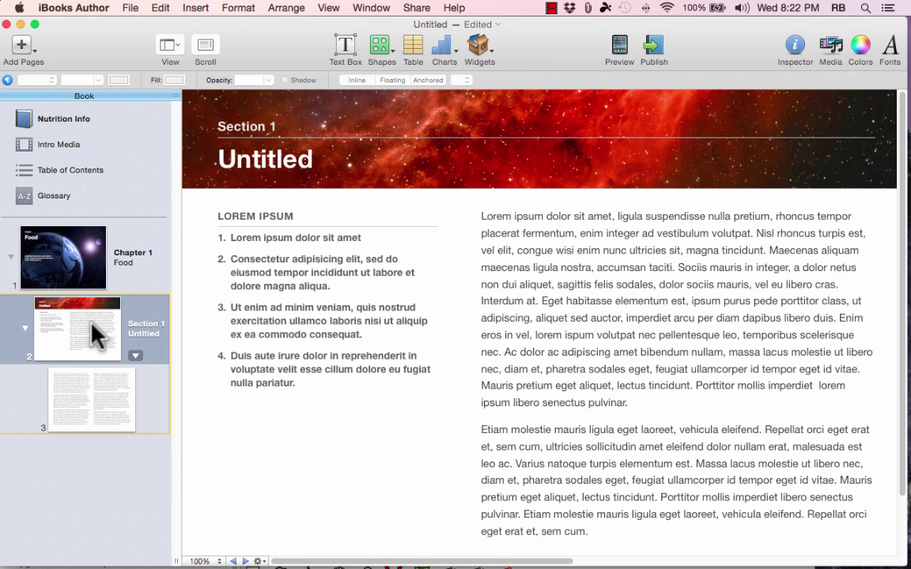
{"action": "double_click", "coordinate": [283, 159]}
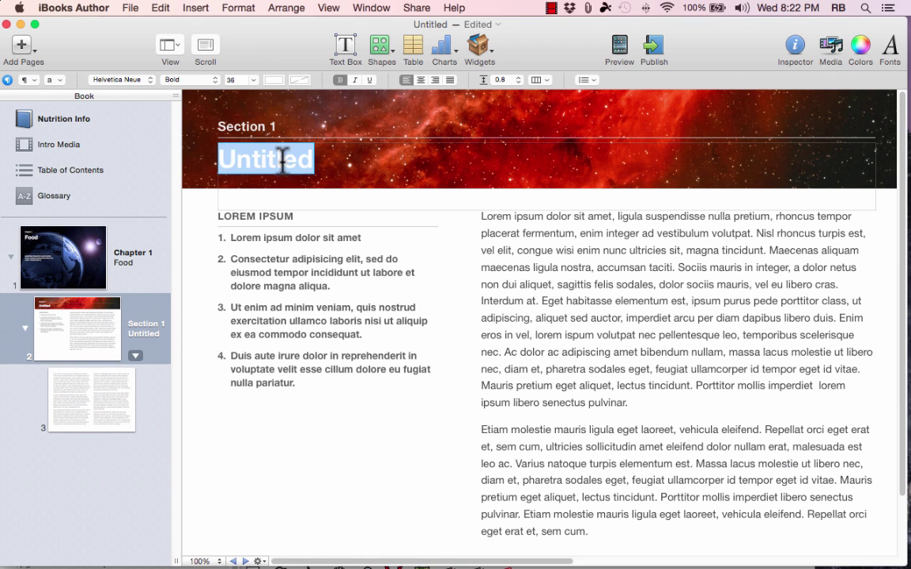
{"action": "type", "text": "Healthy Food"}
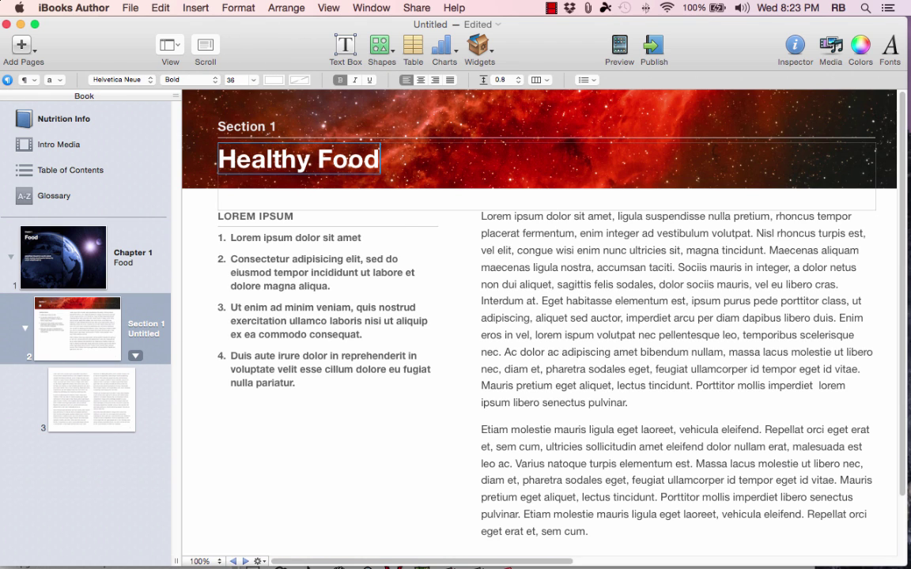
Replace the "LOREM IPSUM" heading above the numbered list in Section 1 with "SECTION HIGHLIGHTS".
{"action": "left_click", "coordinate": [359, 332]}
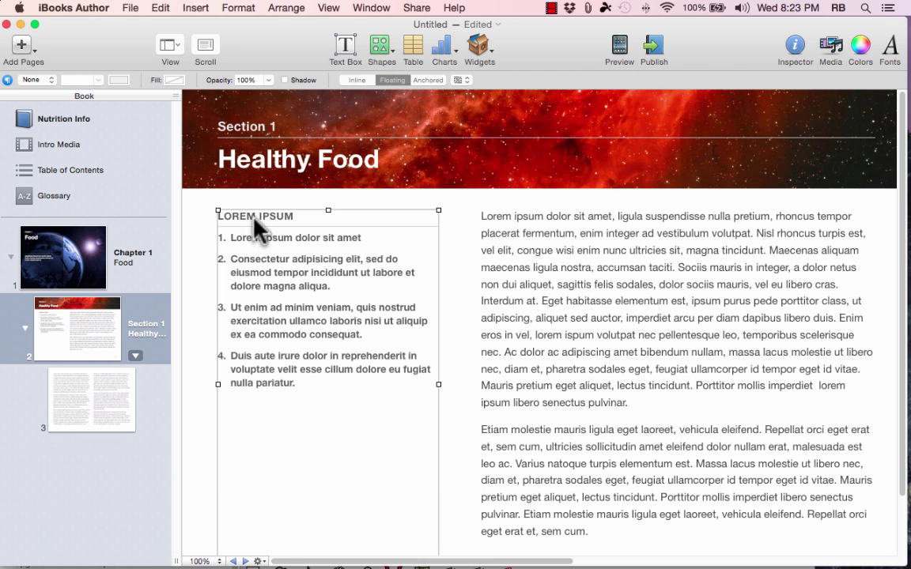
{"action": "triple_click", "coordinate": [252, 217]}
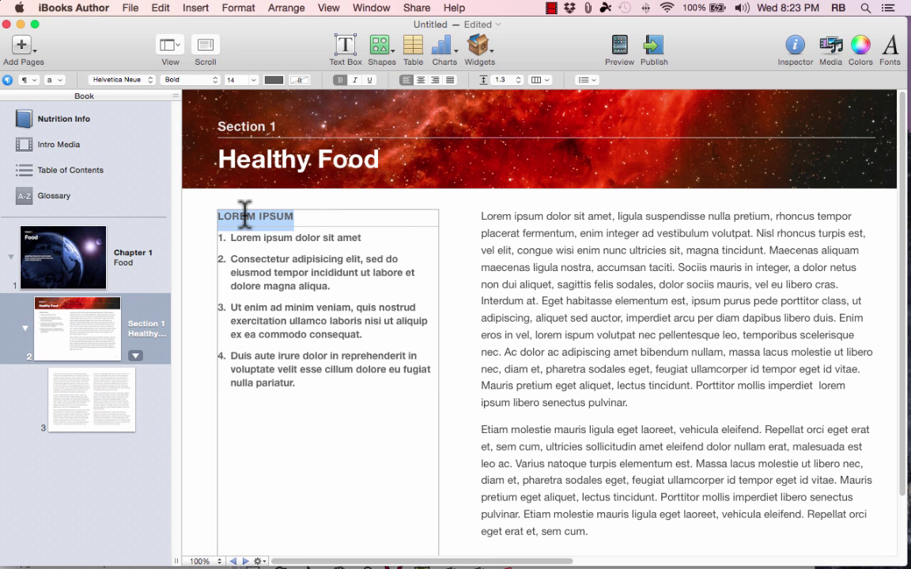
{"action": "type", "text": "CHAP"}
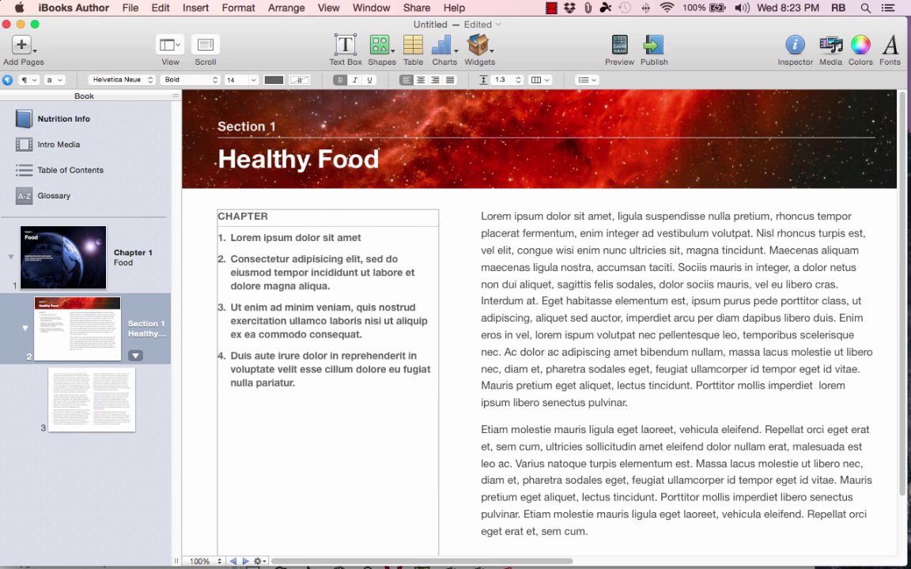
{"action": "type", "text": "TER"}
{"action": "key", "text": "BackSpace"}
{"action": "key", "text": "BackSpace"}
{"action": "key", "text": "BackSpace"}
{"action": "key", "text": "BackSpace"}
{"action": "key", "text": "BackSpace"}
{"action": "type", "text": "SECTION HIGHLIGHTS"}
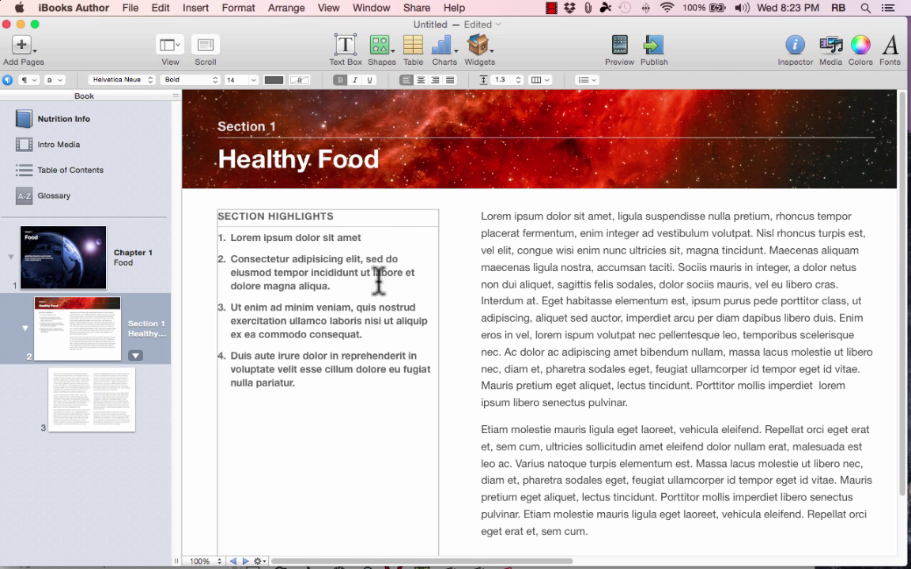
Replace all of Section 1's placeholder body text with five short paragraphs of random filler text, starting with "dfgsadok;lfgkas;lkdf".
{"action": "left_click", "coordinate": [545, 231]}
{"action": "key", "text": "super+a"}
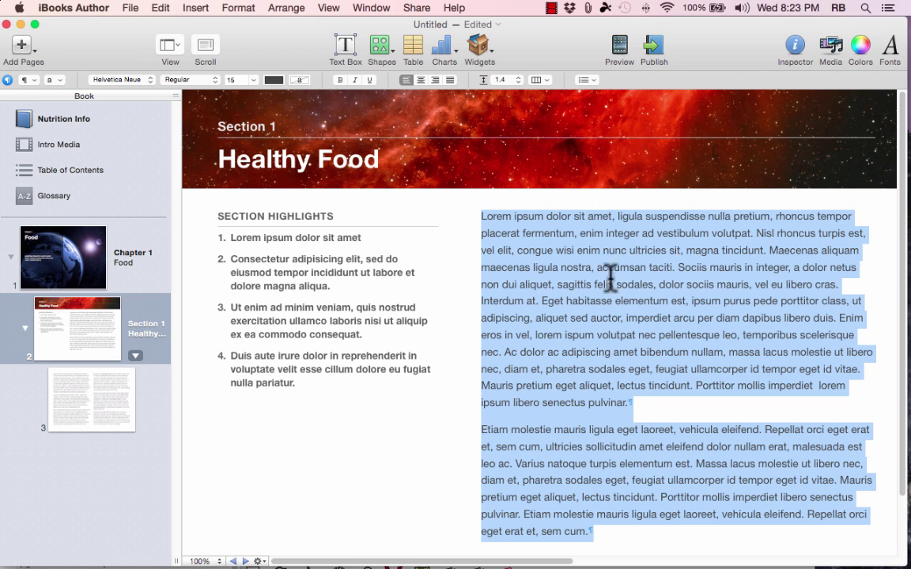
{"action": "type", "text": "dfgsadok;lfgkas;lkdf"}
{"action": "key", "text": "Return"}
{"action": "type", "text": "asf;lkas'd;lfk"}
{"action": "key", "text": "Return"}
{"action": "type", "text": "asdkf;'laskdf'l;kasdl;fka"}
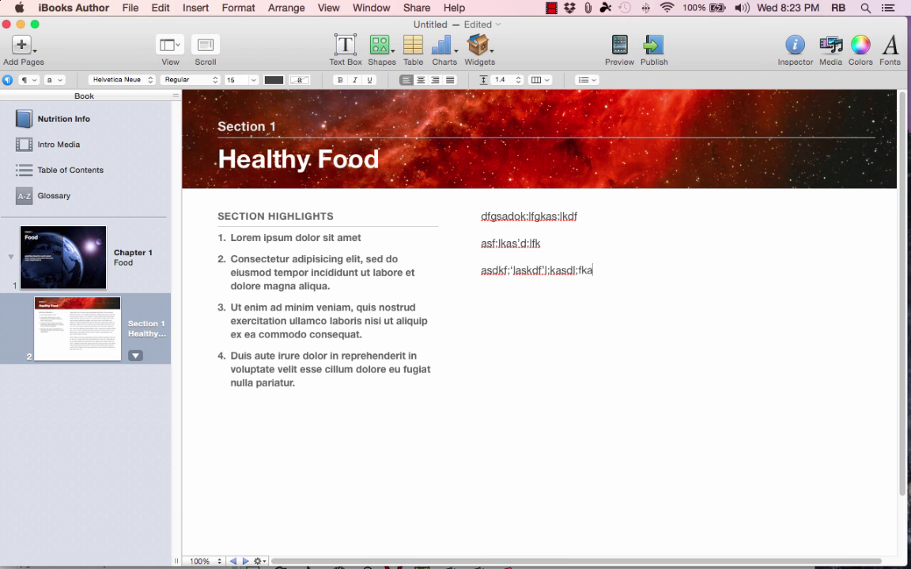
{"action": "key", "text": "Return"}
{"action": "type", "text": "sdf;laks'df;lka;s'ldkf;lkas;ldfk"}
{"action": "key", "text": "Return"}
{"action": "type", "text": "a"}
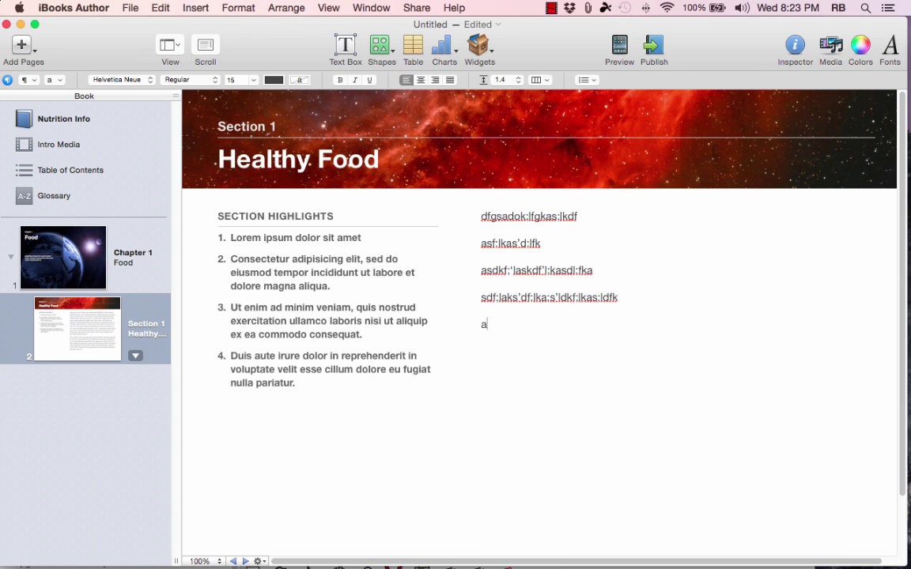
{"action": "type", "text": ";lskflaskdjfl;asjflkjasjldf"}
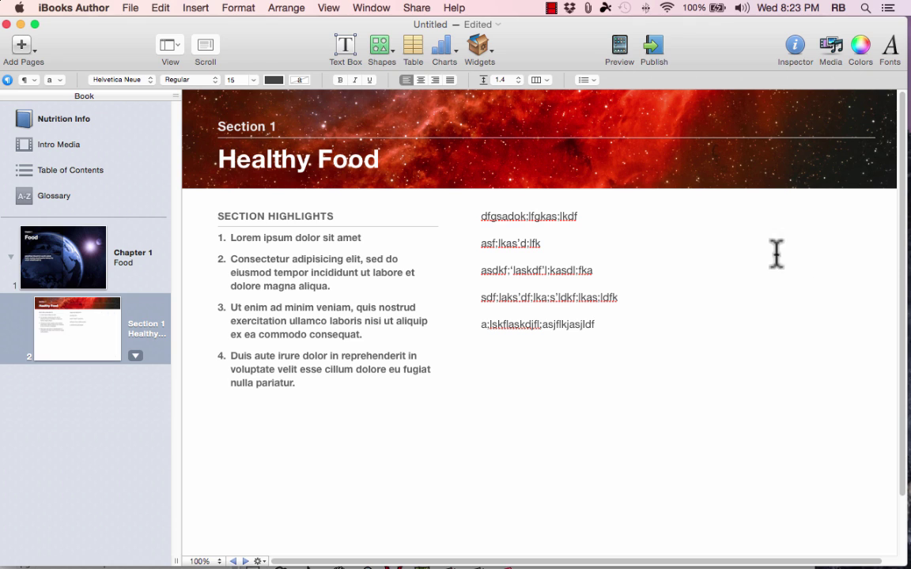
Undo the last stretch of filler typing in Section 1's body text.
{"action": "left_click", "coordinate": [97, 338]}
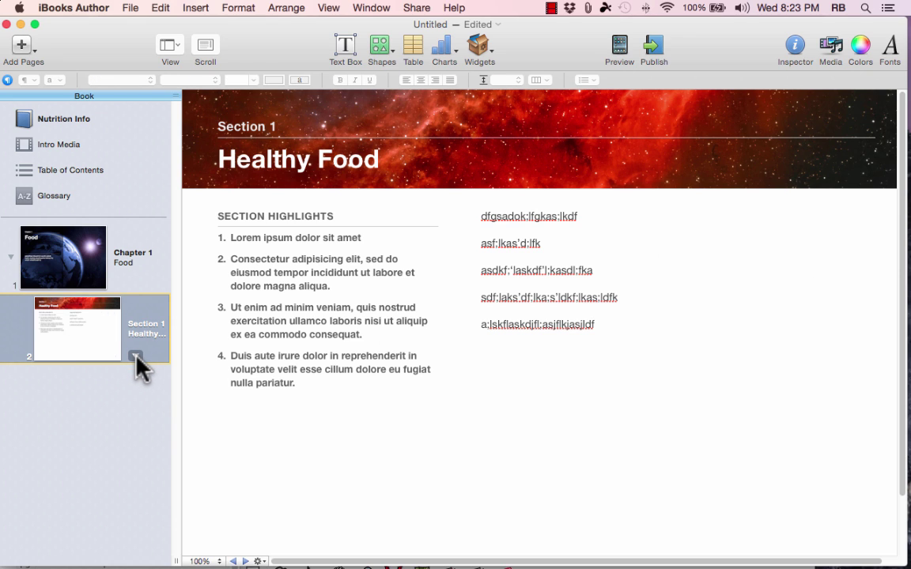
{"action": "key", "text": "super+z"}
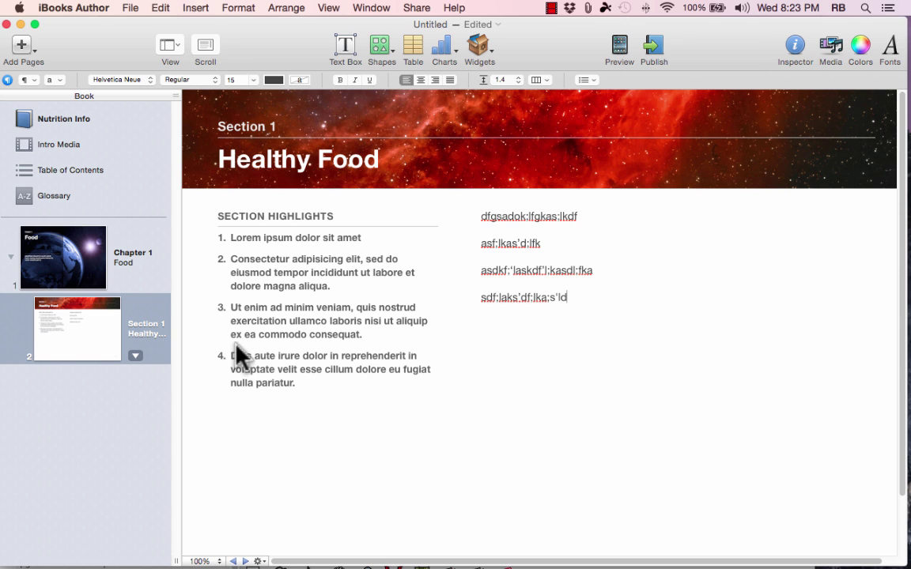
{"action": "left_click", "coordinate": [88, 388]}
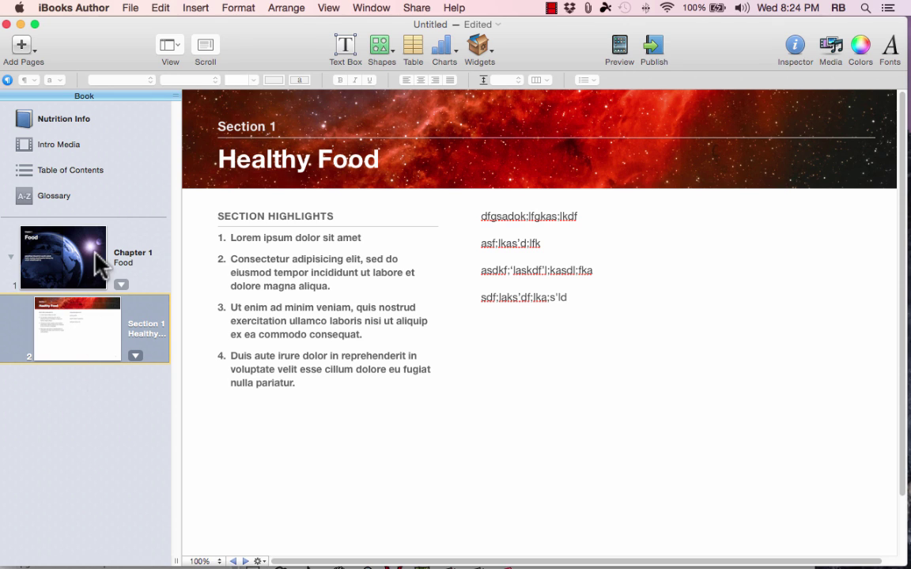
Add a page with the 2 Column layout after the Section 1 page.
{"action": "left_click", "coordinate": [23, 45]}
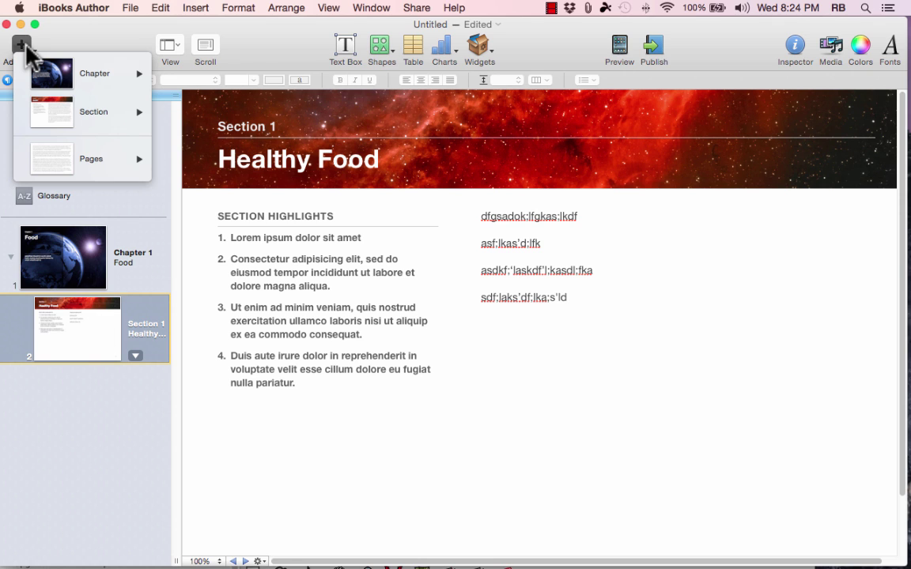
{"action": "mouse_move", "coordinate": [74, 162]}
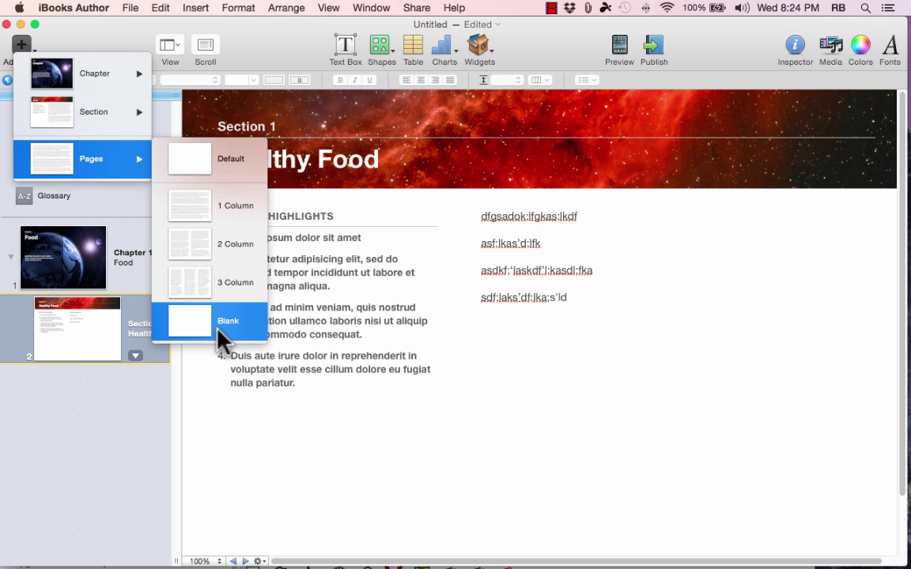
{"action": "left_click", "coordinate": [198, 247]}
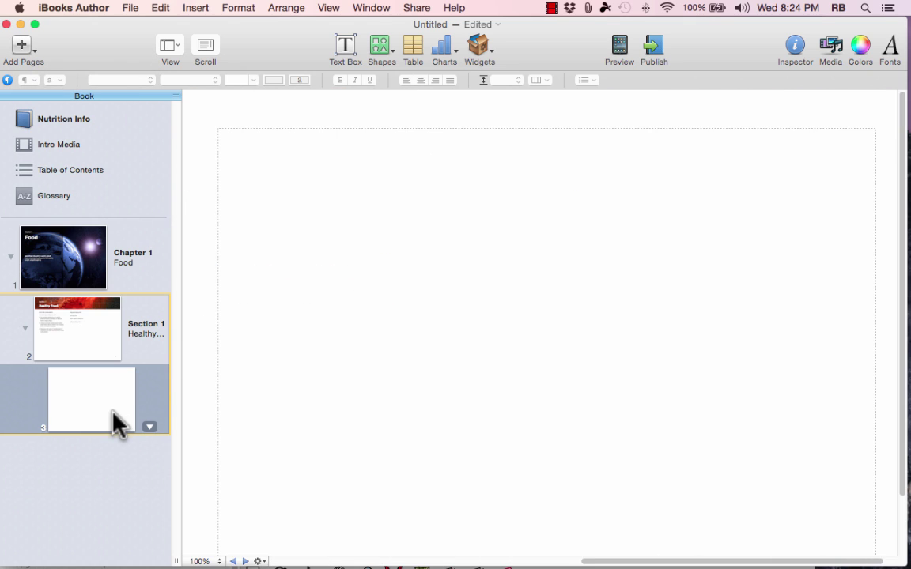
Enter "qwilejr" from the new two-column page so it continues Section 1's flowing body text, and show the Section 1 page.
{"action": "left_click", "coordinate": [303, 159]}
{"action": "type", "text": "qwilejr"}
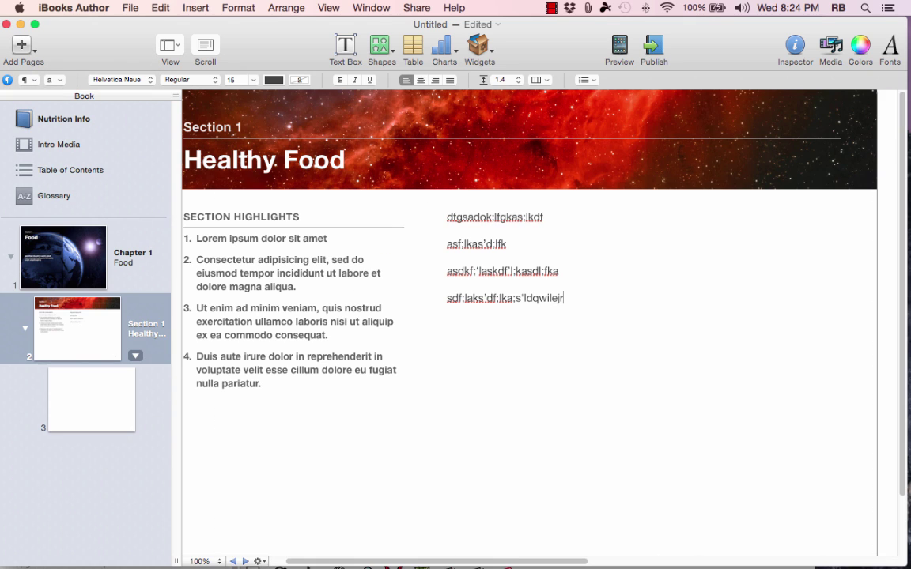
{"action": "left_click", "coordinate": [71, 346]}
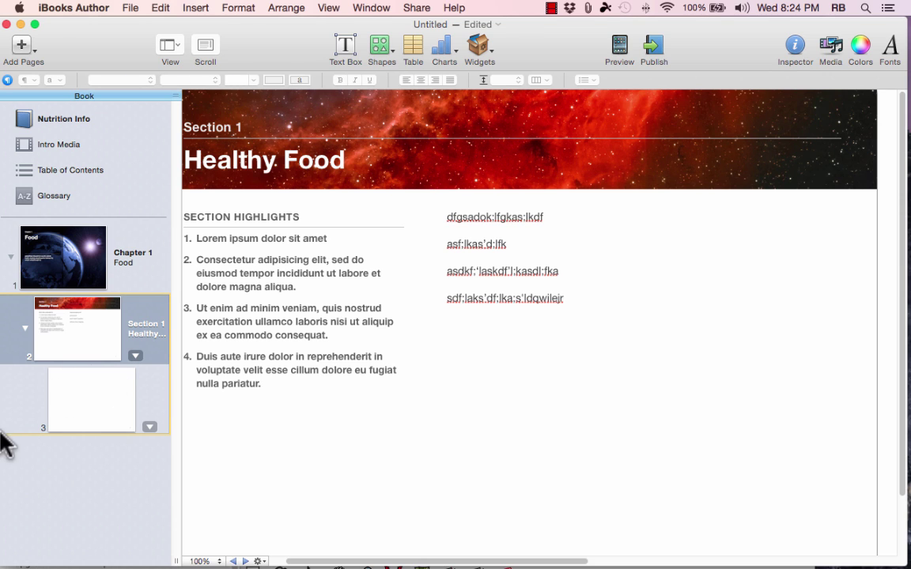
Add a new section with the Section layout after the blank two-column page and select its title box.
{"action": "left_click", "coordinate": [77, 403]}
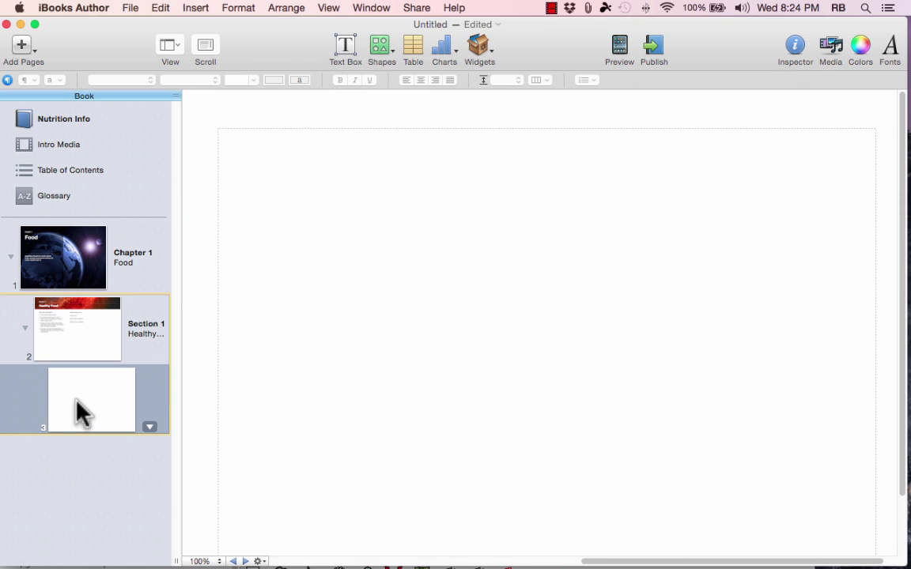
{"action": "left_click", "coordinate": [22, 47]}
{"action": "mouse_move", "coordinate": [72, 111]}
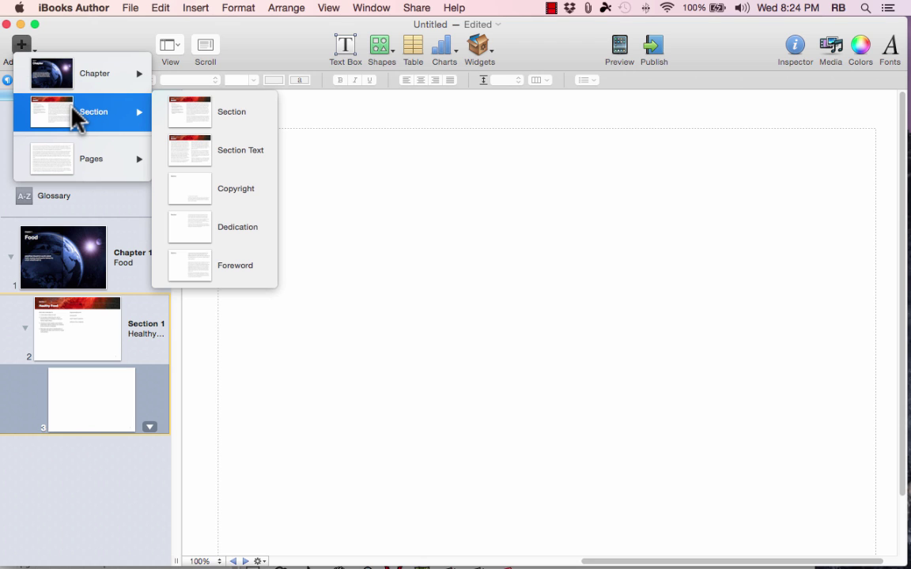
{"action": "left_click", "coordinate": [201, 123]}
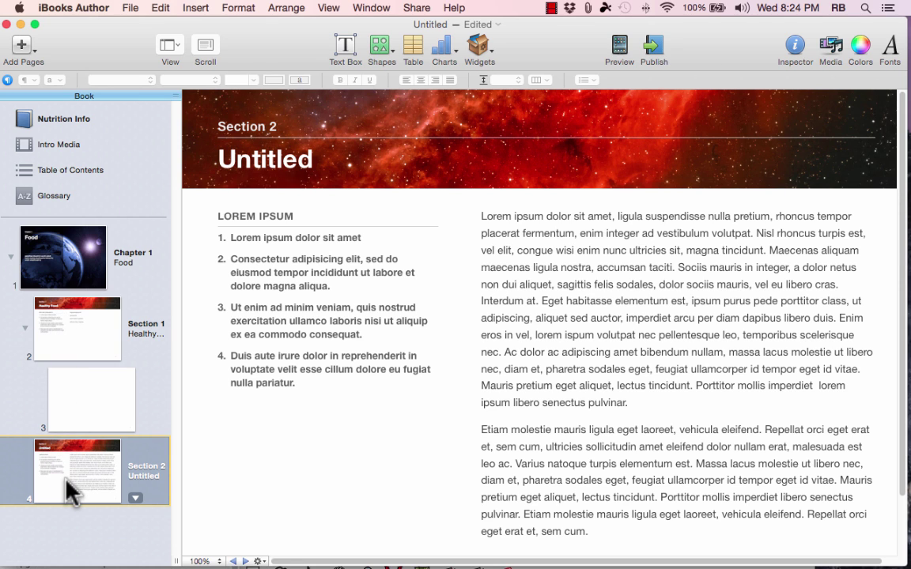
{"action": "left_click", "coordinate": [261, 125]}
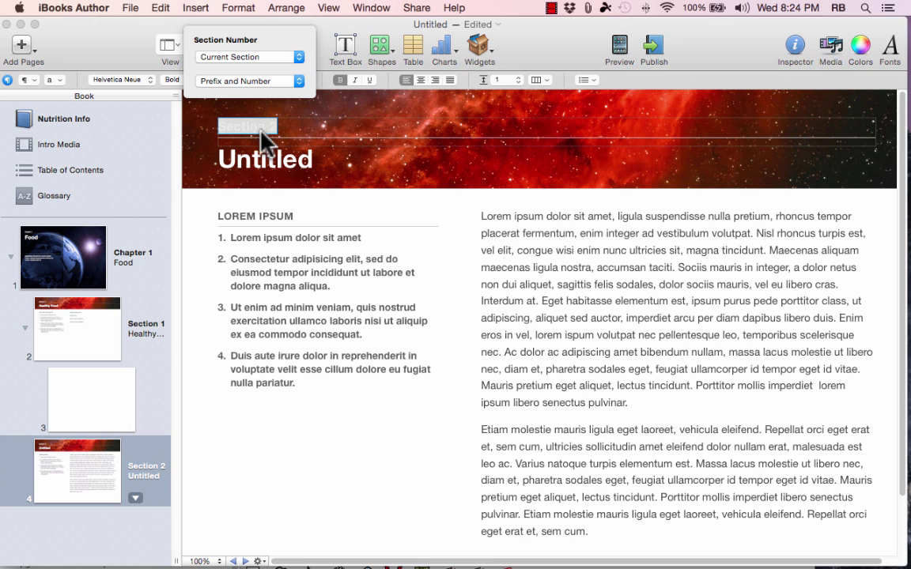
{"action": "left_click", "coordinate": [260, 164]}
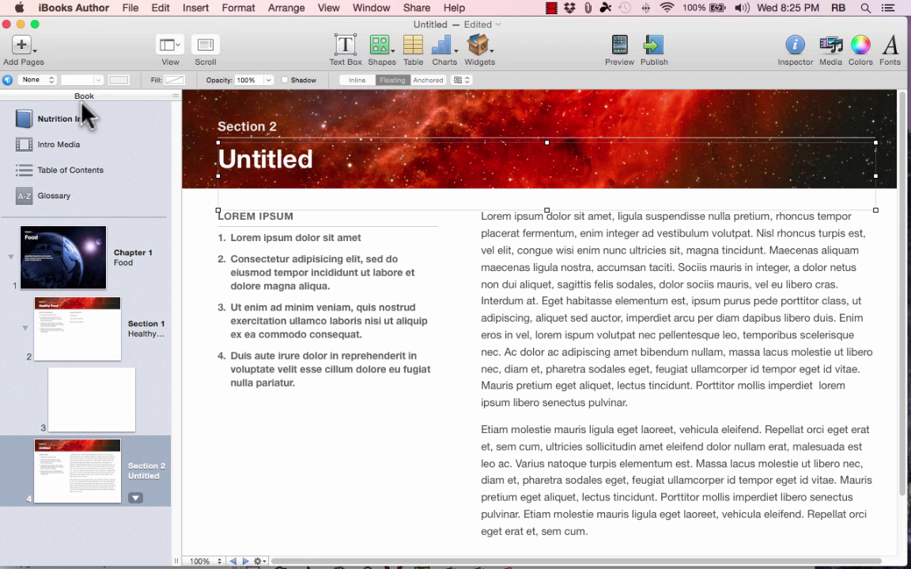
Add a second chapter to the book with the Chapter layout and select it in the page list.
{"action": "left_click", "coordinate": [23, 48]}
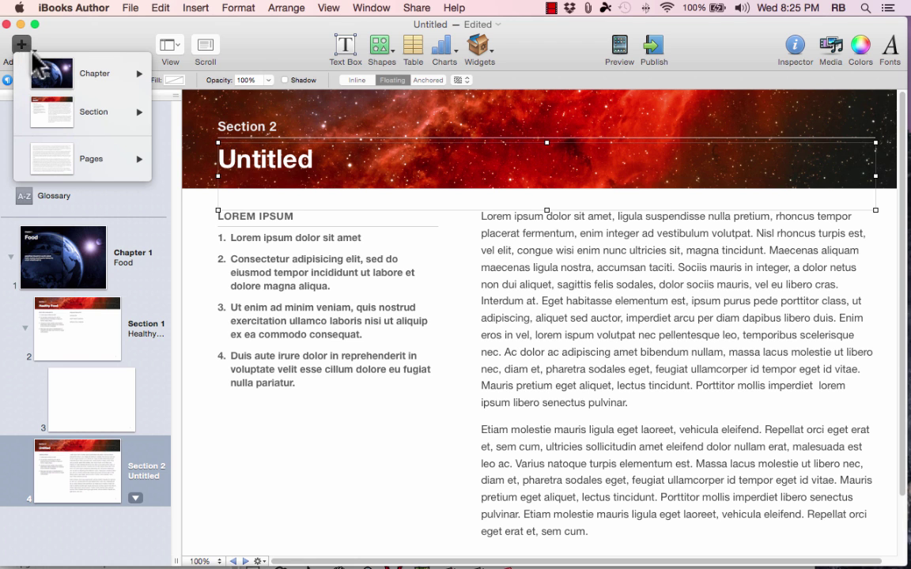
{"action": "mouse_move", "coordinate": [50, 60]}
{"action": "left_click", "coordinate": [237, 85]}
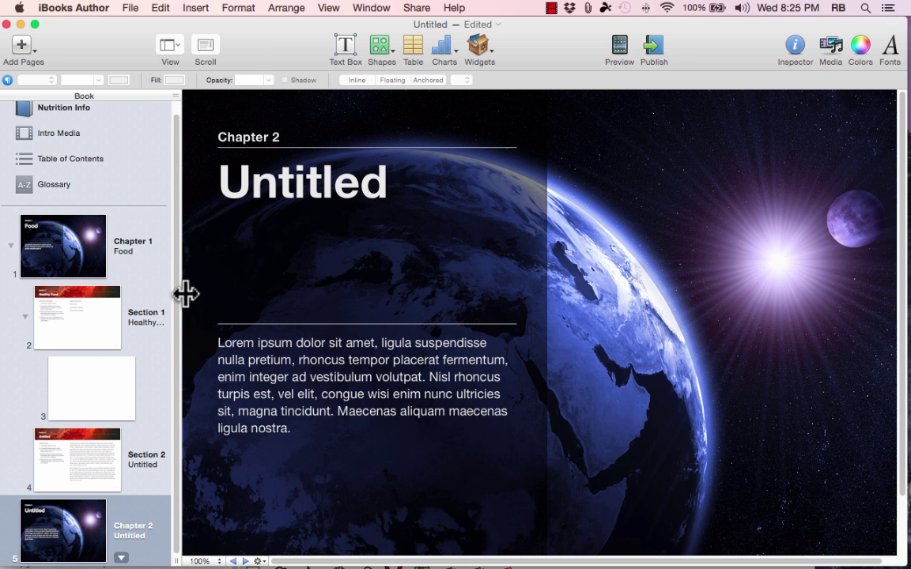
{"action": "left_click", "coordinate": [120, 515]}
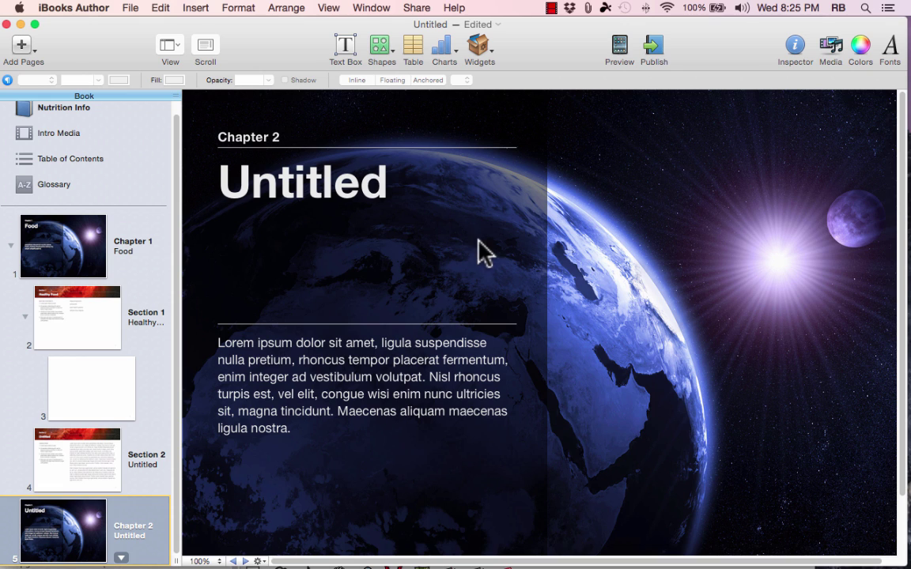
Review the Chapter 1 opening page, the intro movie and the table of contents.
{"action": "left_click", "coordinate": [119, 236]}
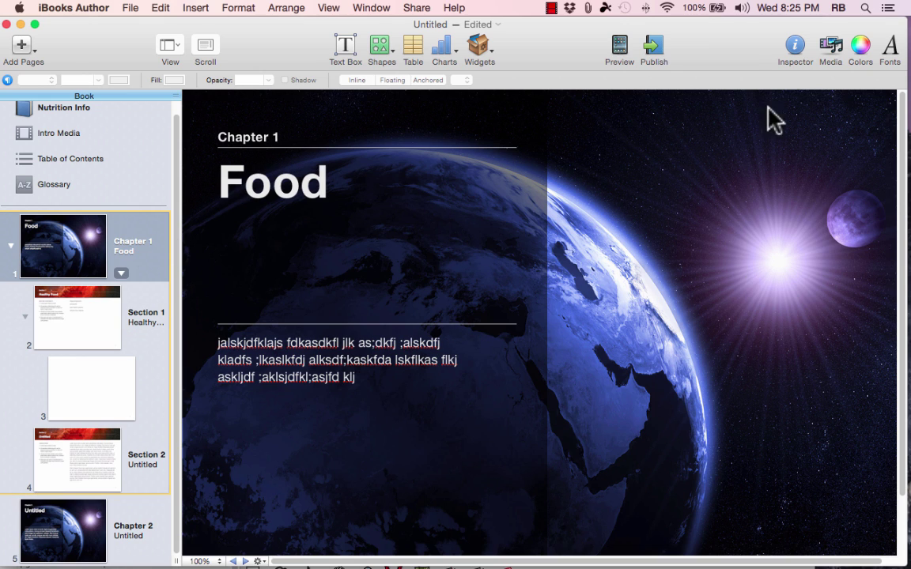
{"action": "left_click", "coordinate": [61, 133]}
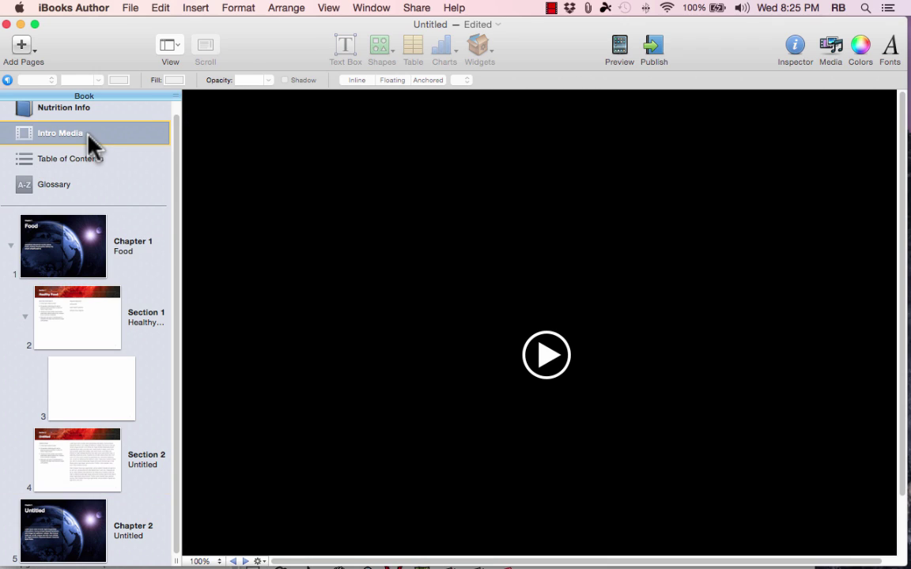
{"action": "left_click", "coordinate": [547, 360]}
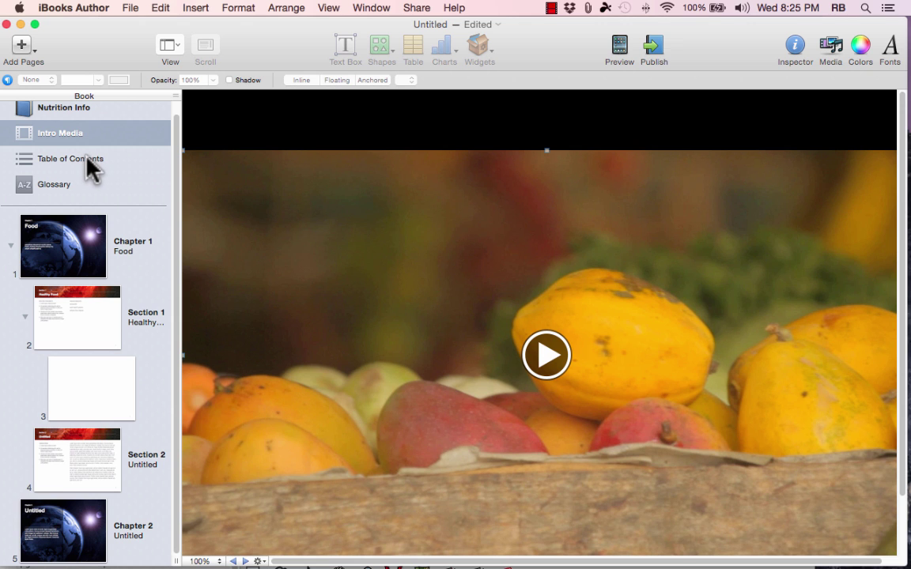
{"action": "left_click", "coordinate": [87, 158]}
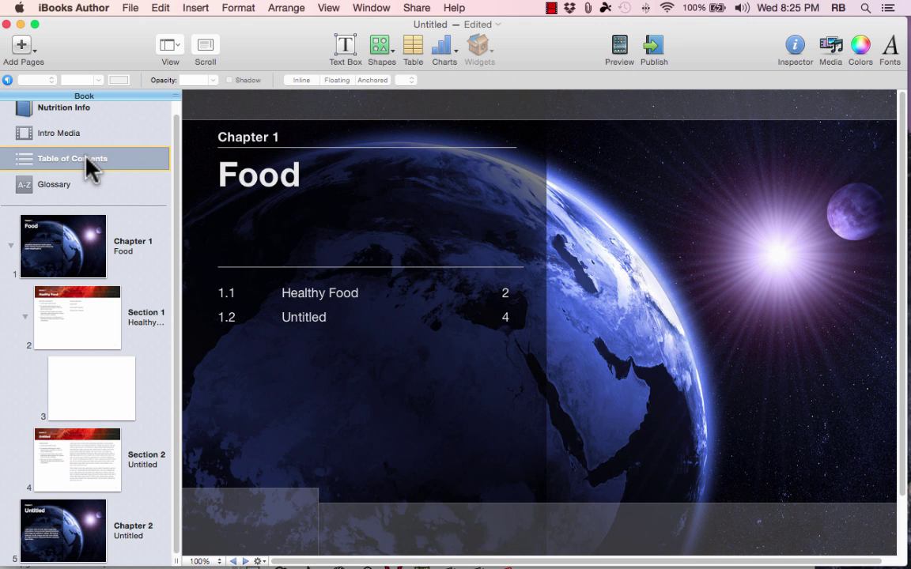
Replace the Chapter 1 background picture with fresh-fruits-vegetables.jpg from the Book folder on the desktop.
{"action": "left_click", "coordinate": [81, 264]}
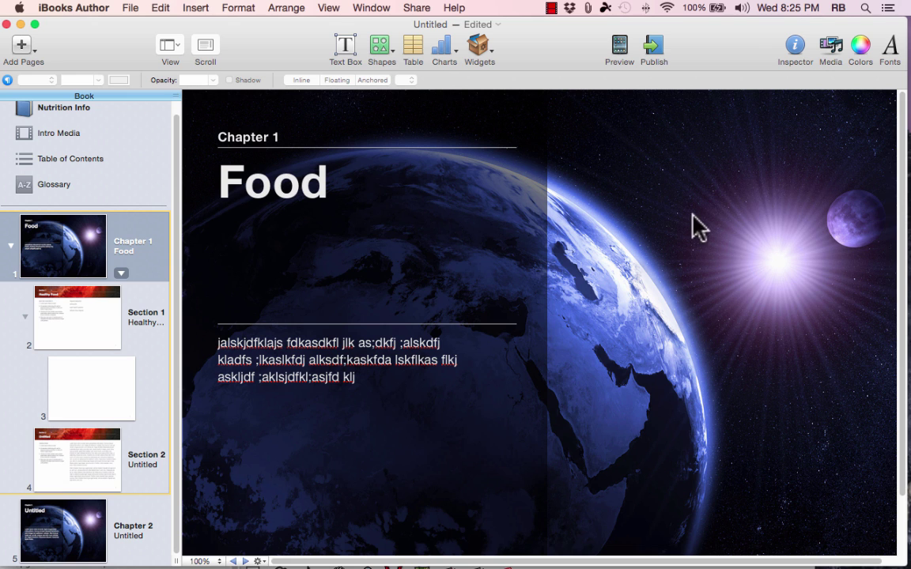
{"action": "left_click_drag", "start_coordinate": [742, 45], "coordinate": [677, 26]}
{"action": "double_click", "coordinate": [886, 126]}
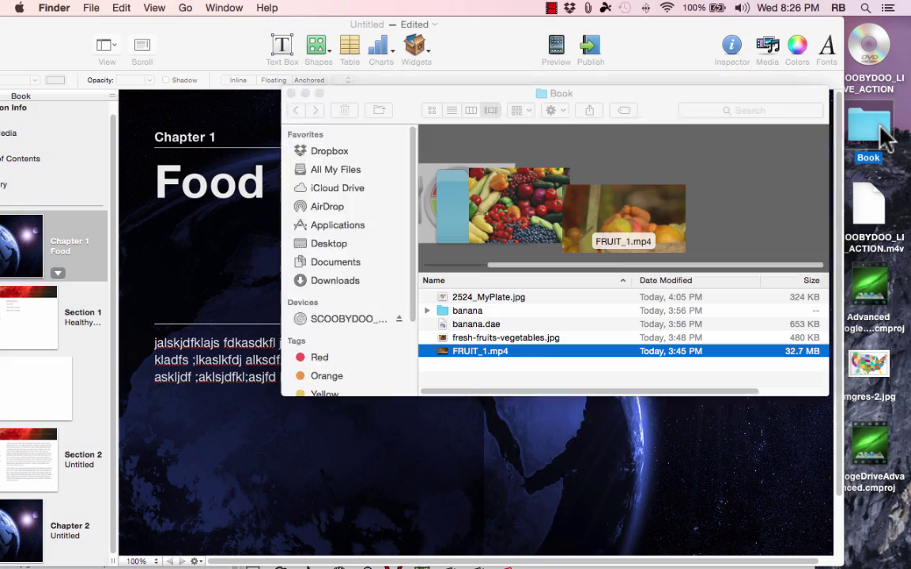
{"action": "left_click", "coordinate": [496, 336]}
{"action": "left_click_drag", "start_coordinate": [496, 337], "coordinate": [577, 436]}
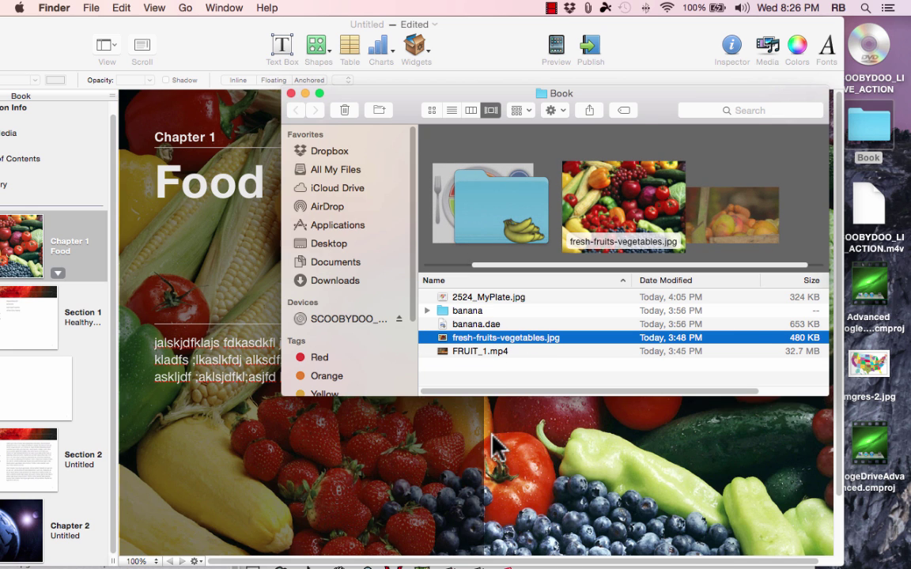
{"action": "left_click", "coordinate": [496, 445]}
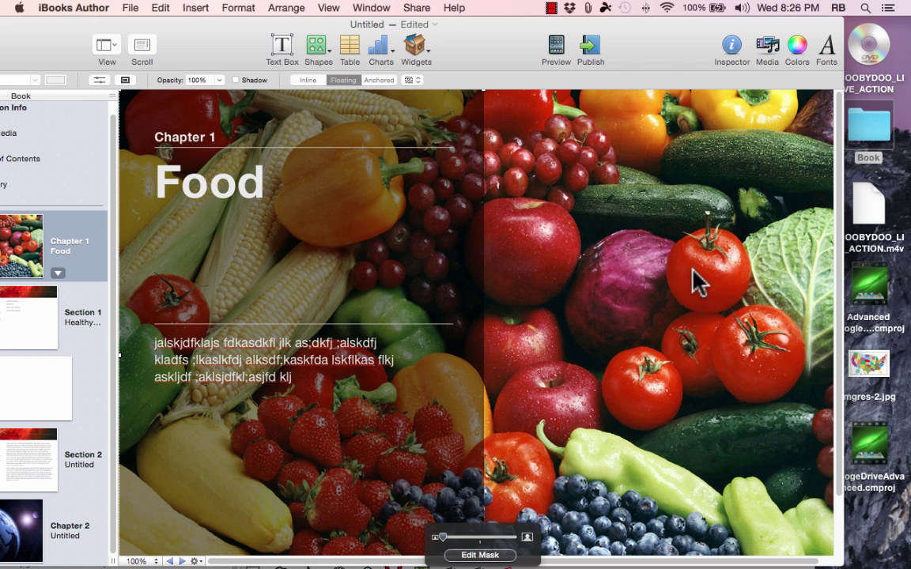
{"action": "left_click_drag", "start_coordinate": [528, 30], "coordinate": [598, 15]}
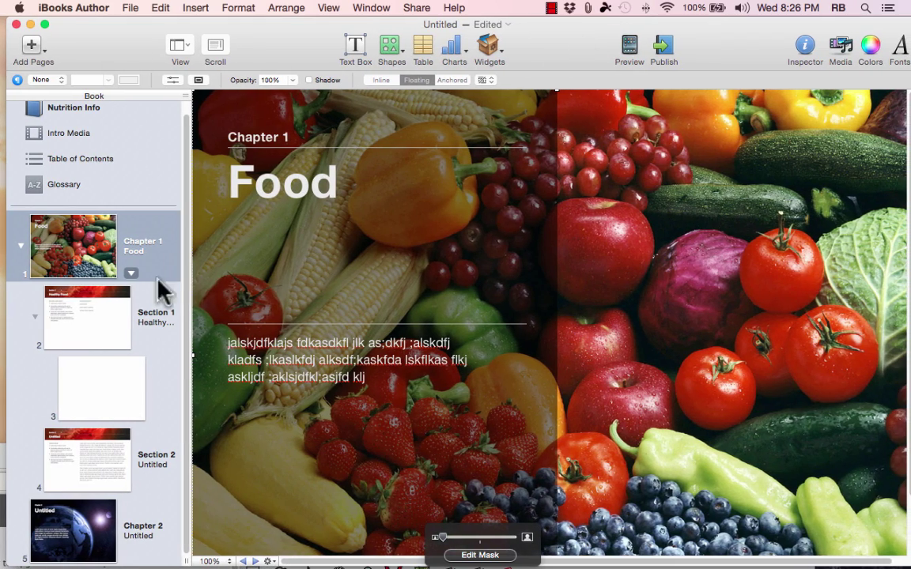
Replace the Section 1 banner picture with fresh-fruits-vegetables.jpg from the Book folder on the desktop.
{"action": "left_click", "coordinate": [125, 304]}
{"action": "left_click", "coordinate": [110, 269]}
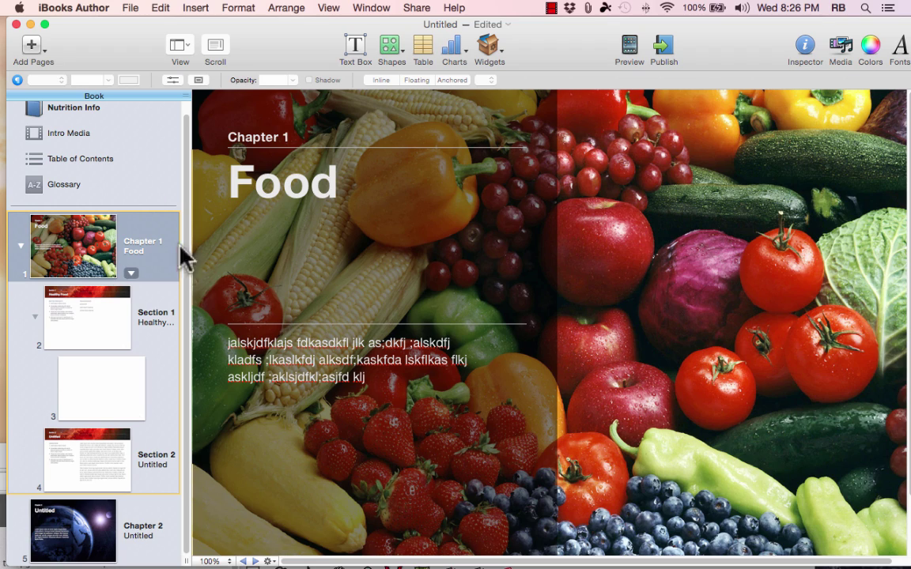
{"action": "left_click", "coordinate": [89, 310]}
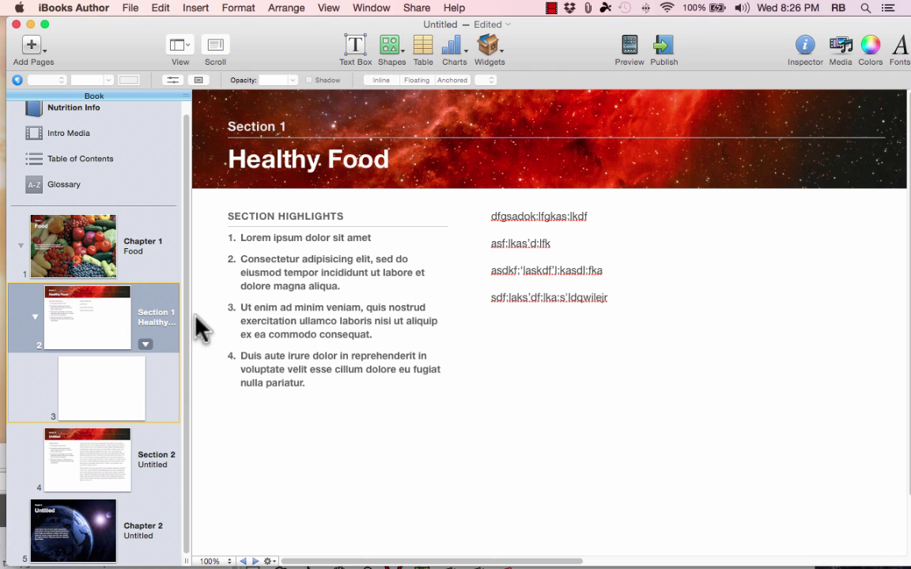
{"action": "left_click_drag", "start_coordinate": [699, 44], "coordinate": [601, 28]}
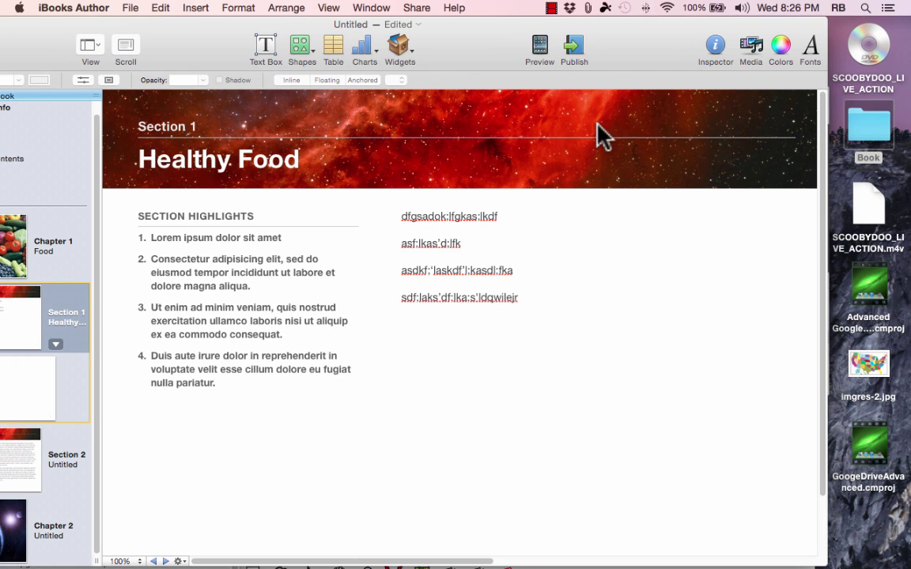
{"action": "double_click", "coordinate": [867, 127]}
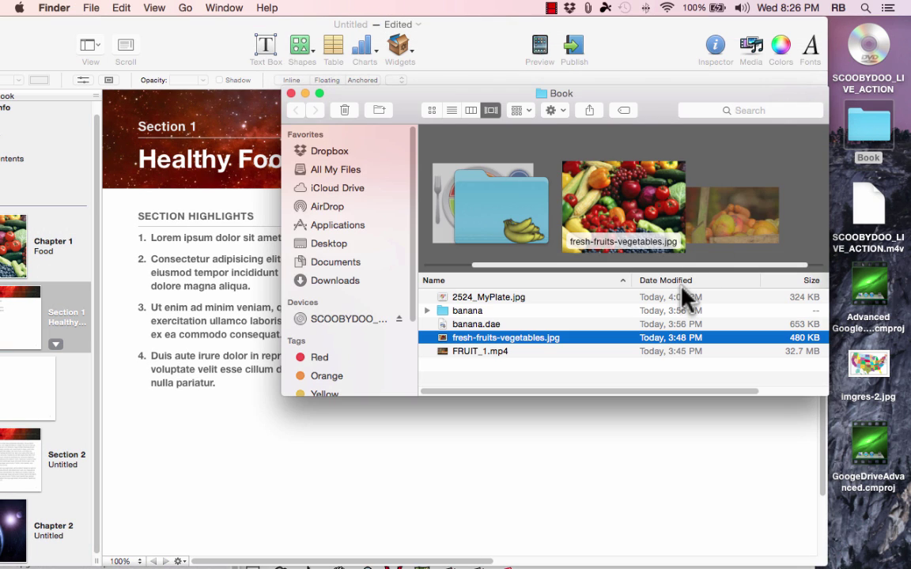
{"action": "left_click_drag", "start_coordinate": [518, 340], "coordinate": [224, 104]}
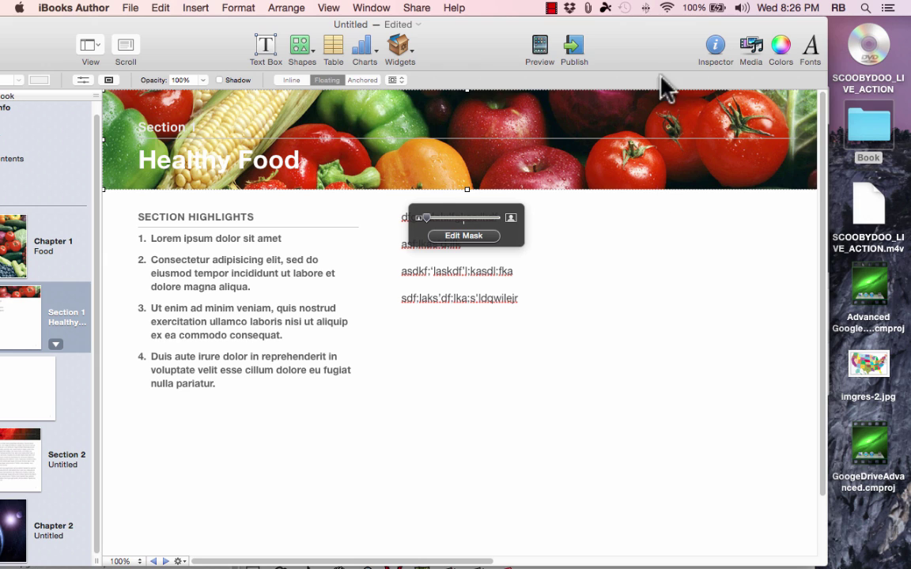
{"action": "left_click_drag", "start_coordinate": [463, 45], "coordinate": [549, 45]}
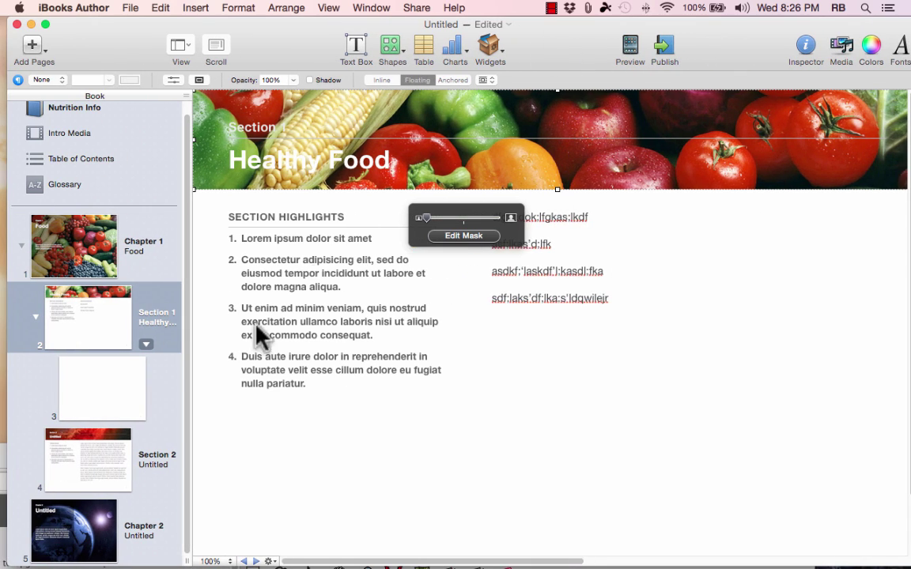
Replace the Section 2 banner picture with fresh-fruits-vegetables.jpg from the Book folder on the desktop.
{"action": "left_click", "coordinate": [106, 411]}
{"action": "left_click", "coordinate": [102, 452]}
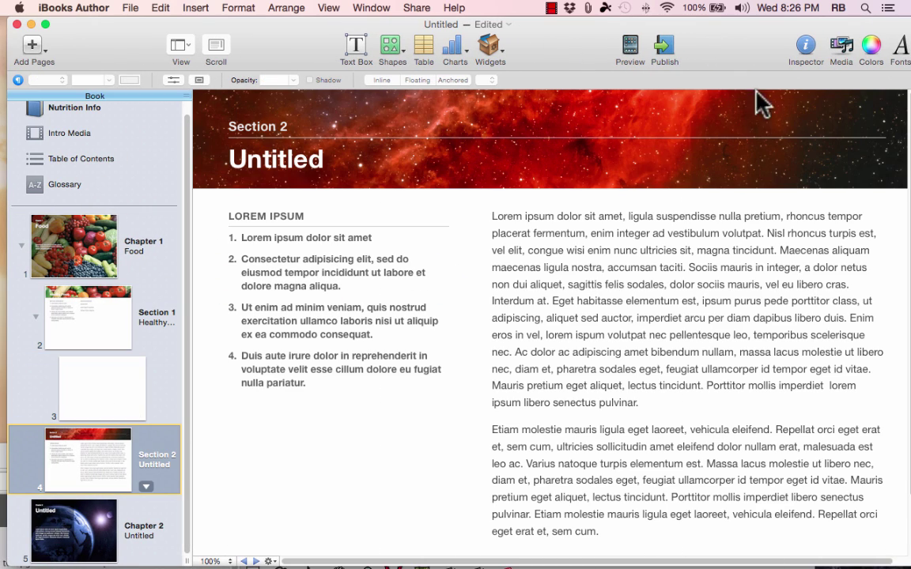
{"action": "left_click_drag", "start_coordinate": [776, 22], "coordinate": [685, 16]}
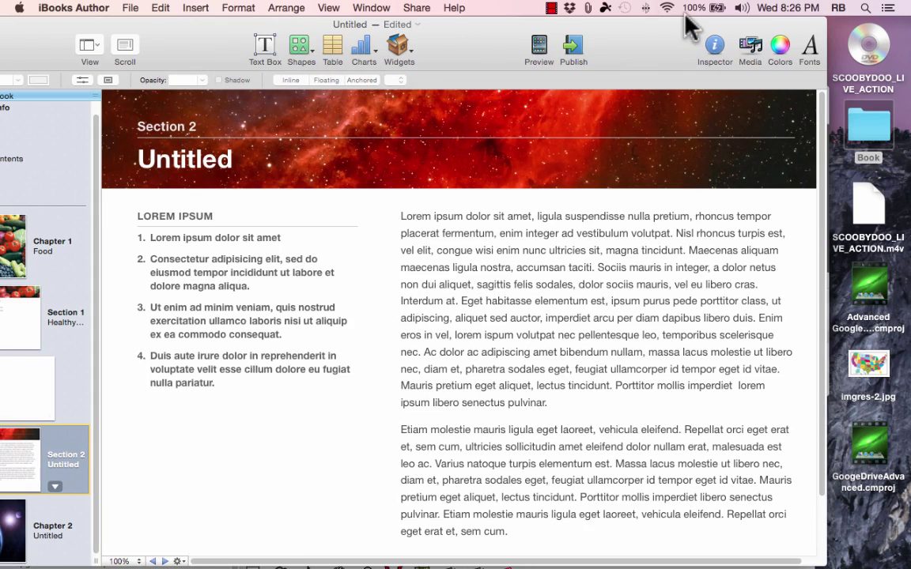
{"action": "double_click", "coordinate": [867, 115]}
{"action": "left_click_drag", "start_coordinate": [633, 215], "coordinate": [186, 127]}
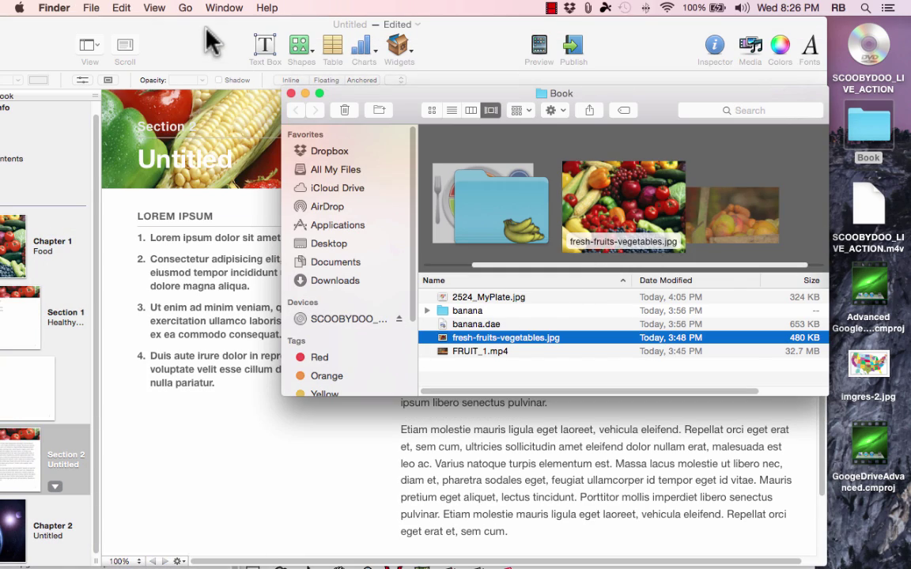
{"action": "left_click_drag", "start_coordinate": [203, 26], "coordinate": [281, 17]}
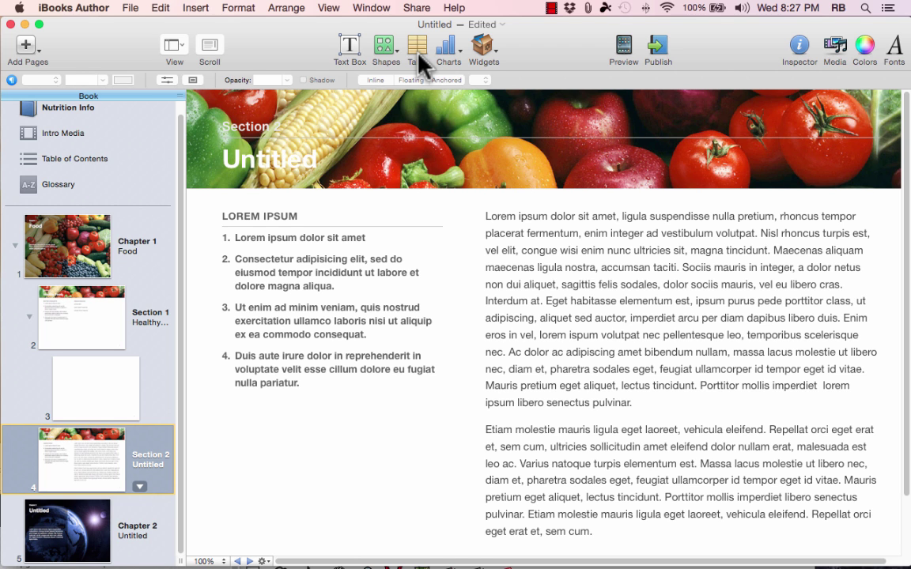
Review the Chapter 1 opening page and the Section 1 and Section 2 pages.
{"action": "left_click", "coordinate": [90, 310]}
{"action": "left_click", "coordinate": [90, 261]}
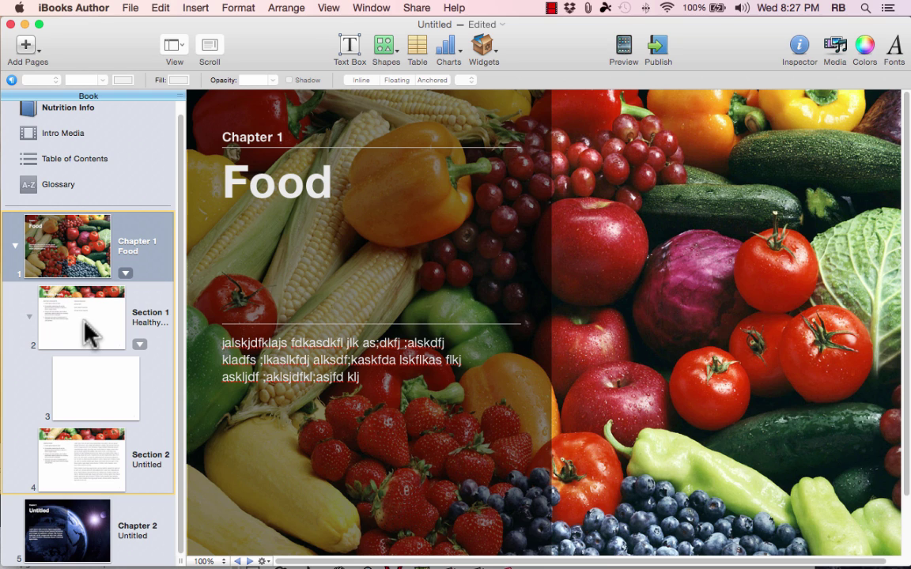
{"action": "left_click", "coordinate": [670, 376]}
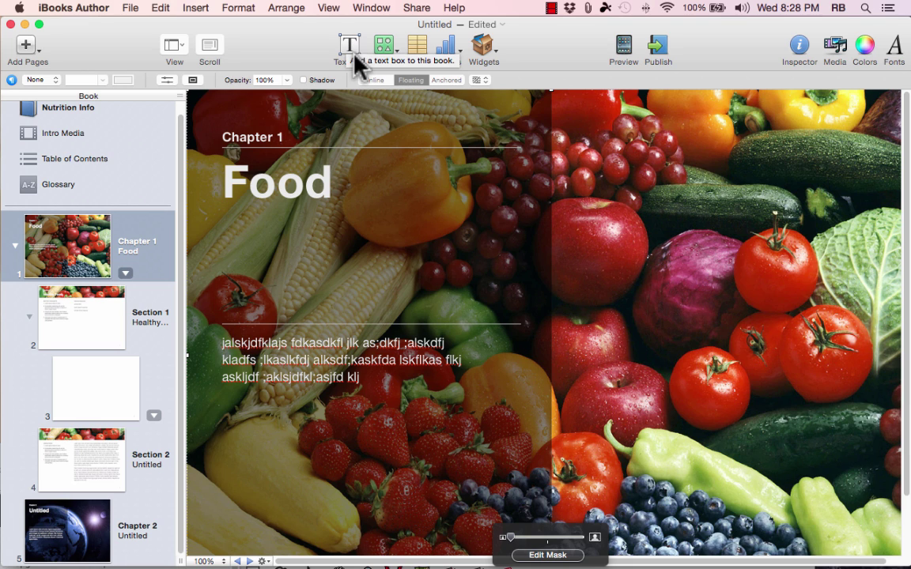
{"action": "left_click", "coordinate": [108, 319]}
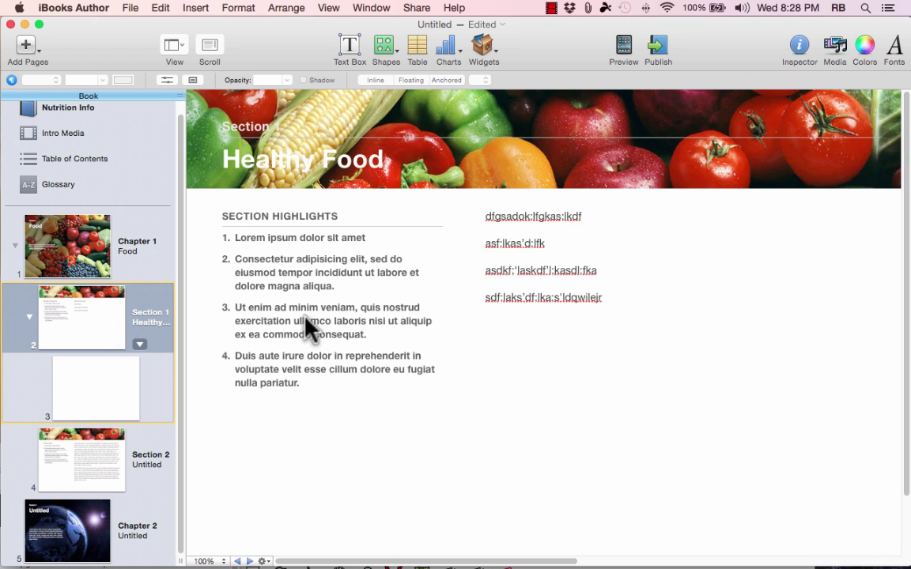
{"action": "left_click", "coordinate": [75, 465]}
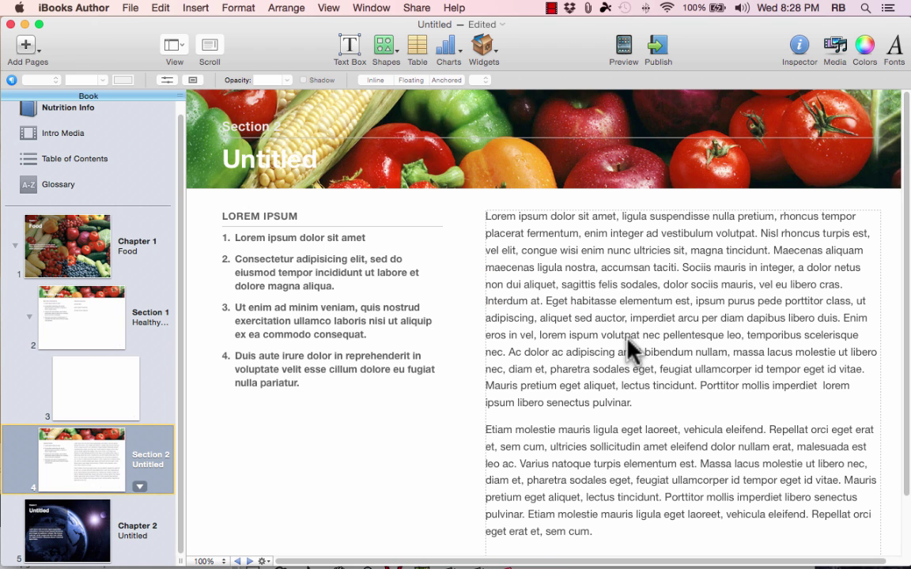
Add a text box reading "xdfasf" near the end of the numbered list on the Section 2 page.
{"action": "left_click", "coordinate": [350, 47]}
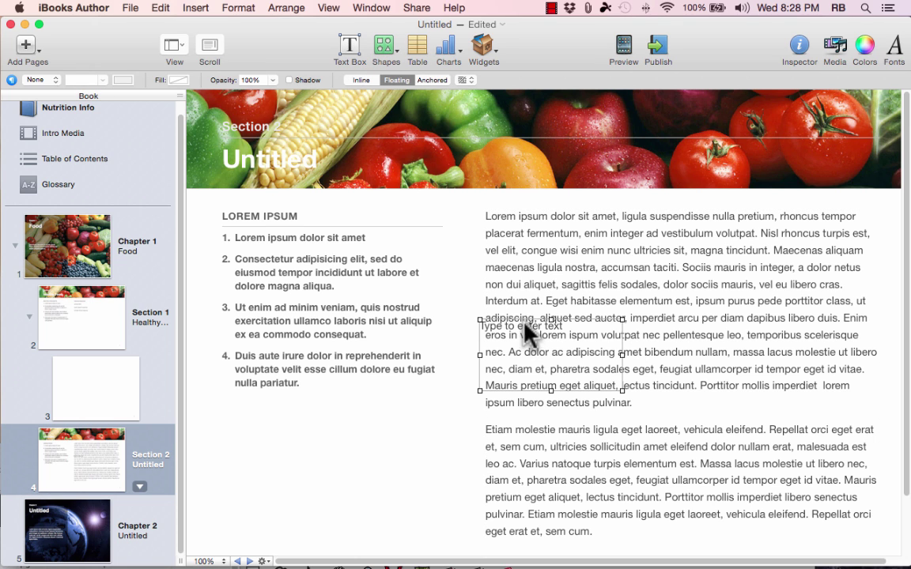
{"action": "left_click_drag", "start_coordinate": [524, 331], "coordinate": [412, 387]}
{"action": "double_click", "coordinate": [412, 387]}
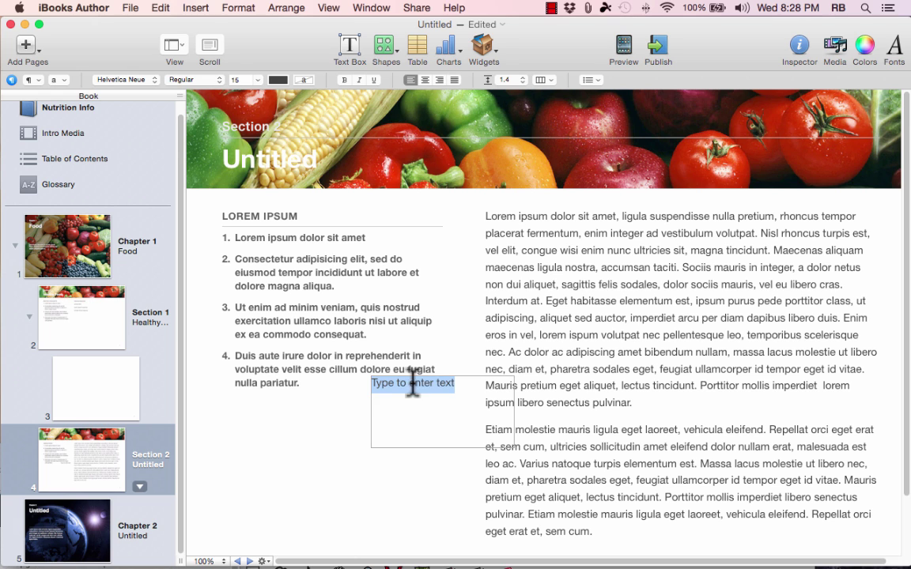
{"action": "type", "text": "xdfasf"}
{"action": "left_click", "coordinate": [383, 503]}
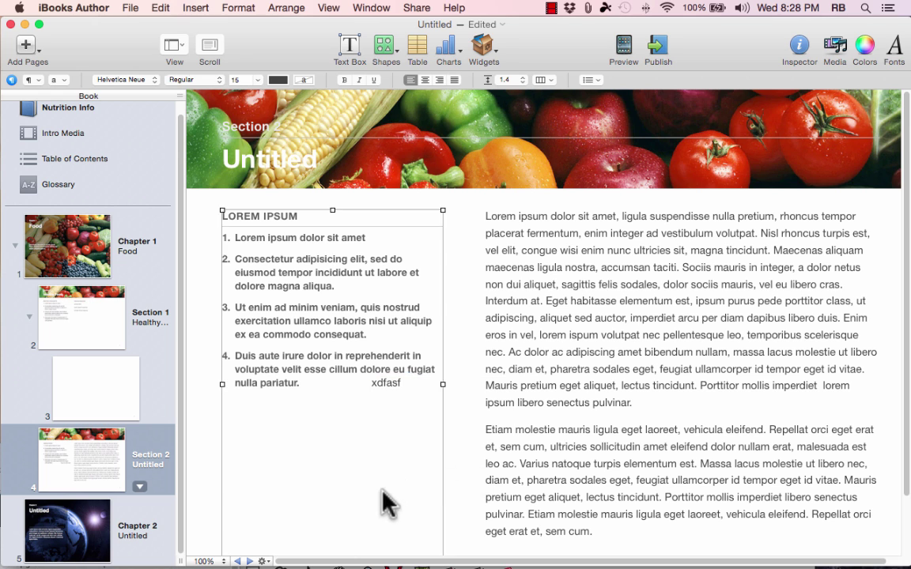
{"action": "left_click", "coordinate": [466, 395]}
{"action": "key", "text": "super+a"}
{"action": "left_click", "coordinate": [389, 46]}
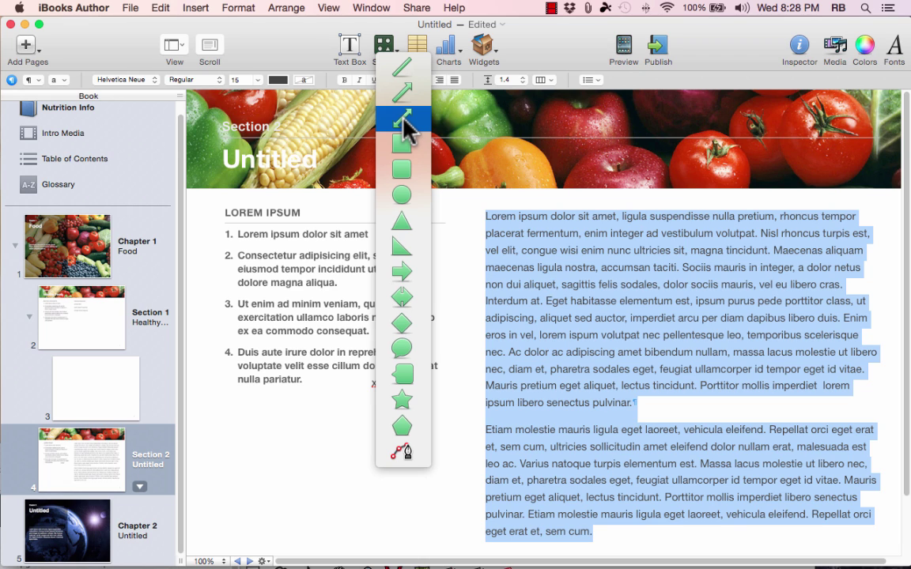
{"action": "left_click", "coordinate": [380, 44]}
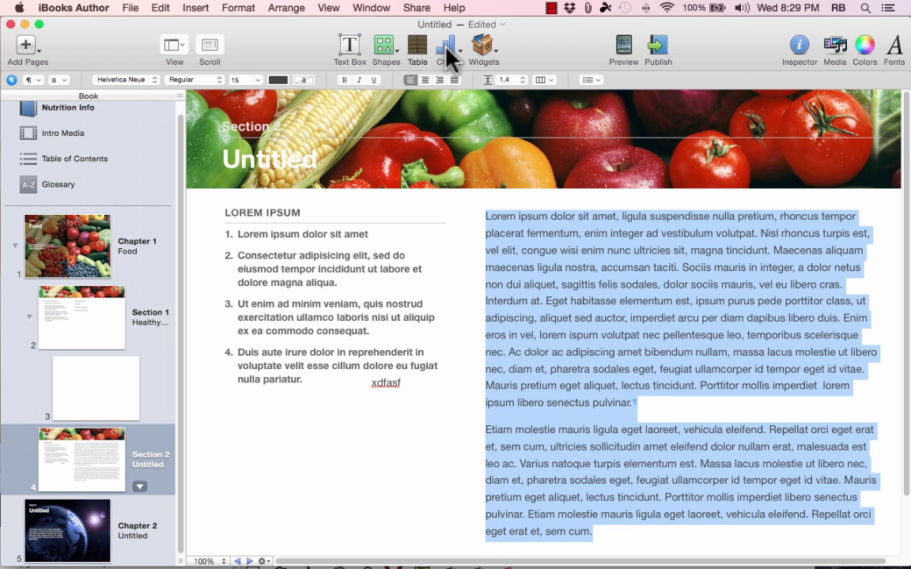
Insert a table on the Section 2 page and close the inspector.
{"action": "left_click", "coordinate": [417, 45]}
{"action": "left_click", "coordinate": [451, 57]}
{"action": "left_click", "coordinate": [637, 78]}
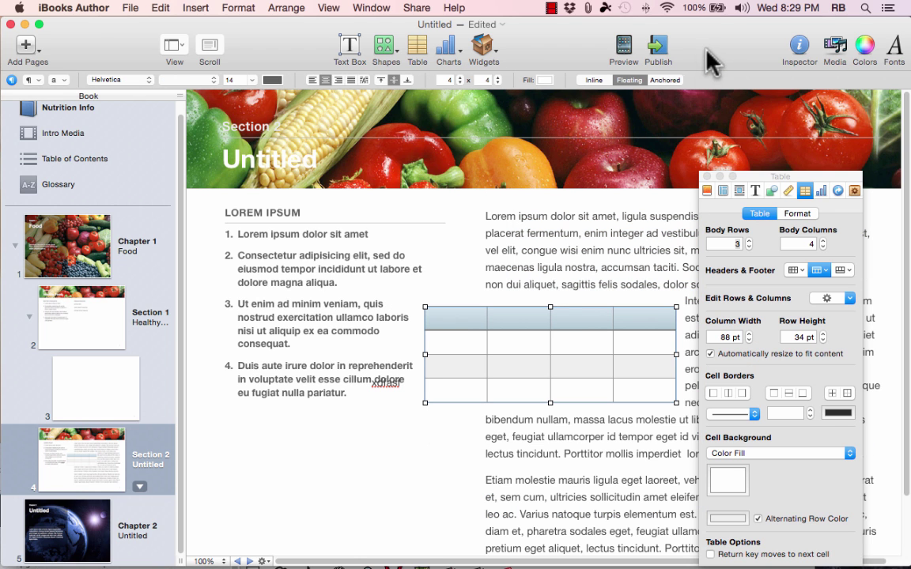
{"action": "left_click", "coordinate": [706, 176]}
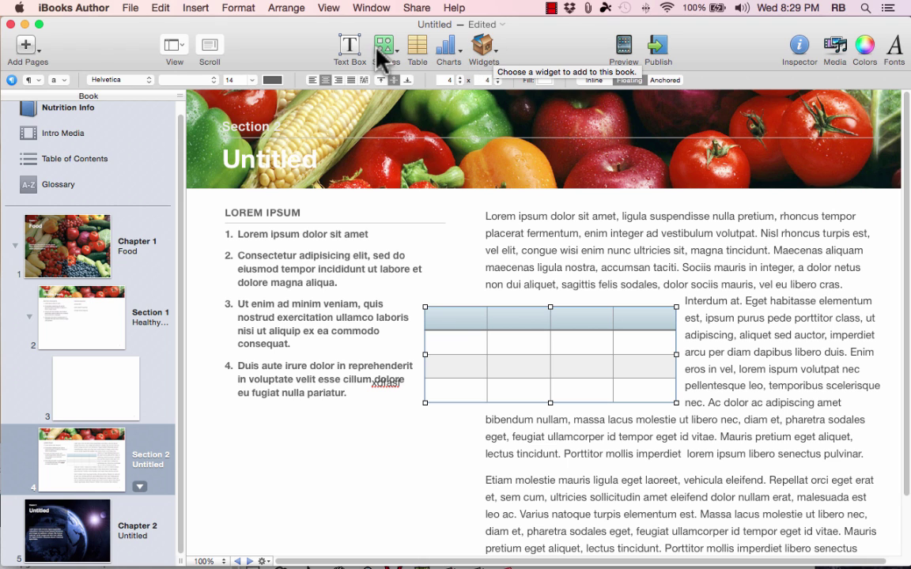
Delete the table from the Section 2 page.
{"action": "left_click", "coordinate": [484, 49]}
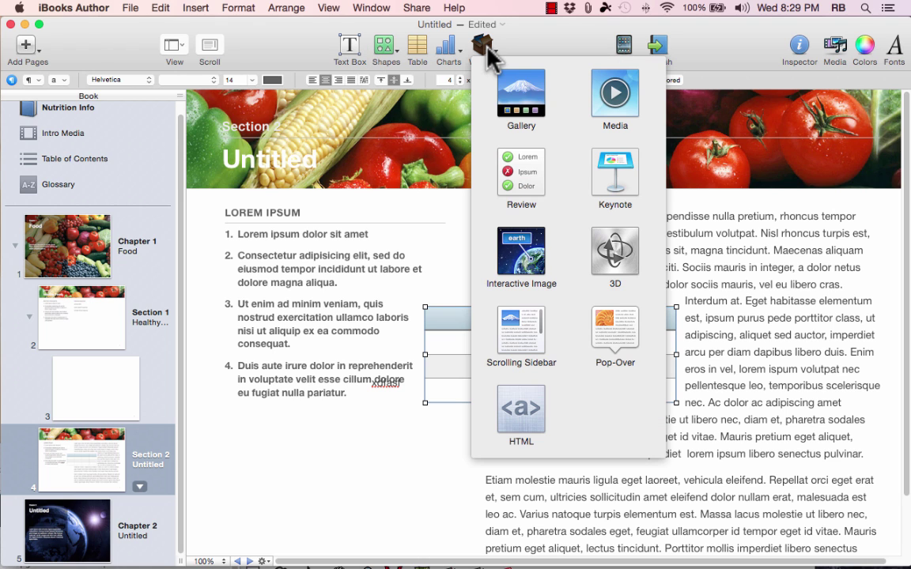
{"action": "left_click", "coordinate": [448, 315]}
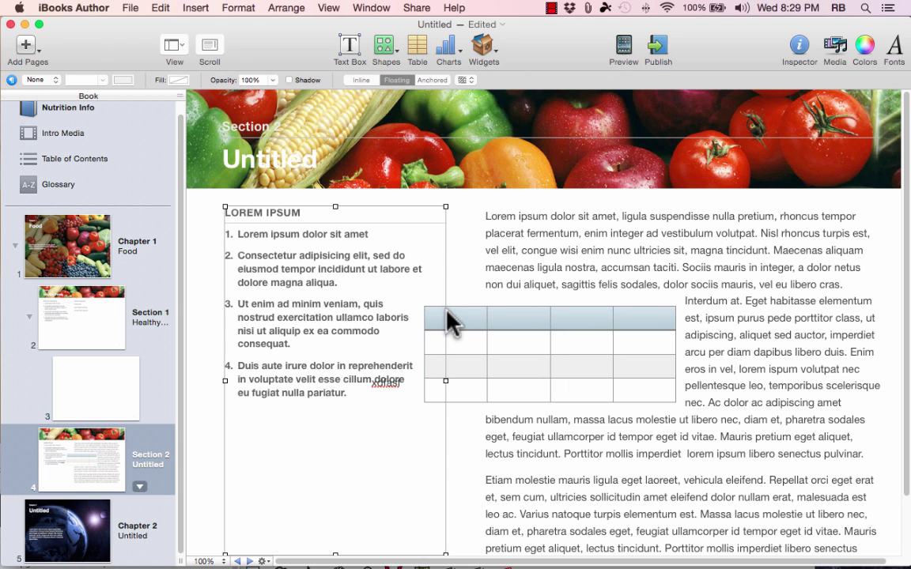
{"action": "key", "text": "Delete"}
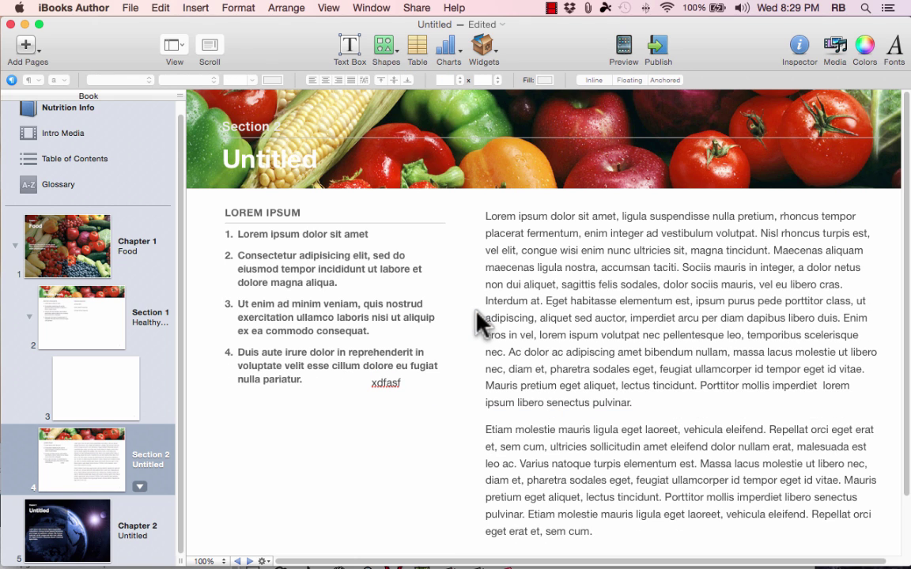
Insert a Gallery widget on the Section 2 page, place it below the numbered list and narrow it to the list's column.
{"action": "left_click", "coordinate": [484, 47]}
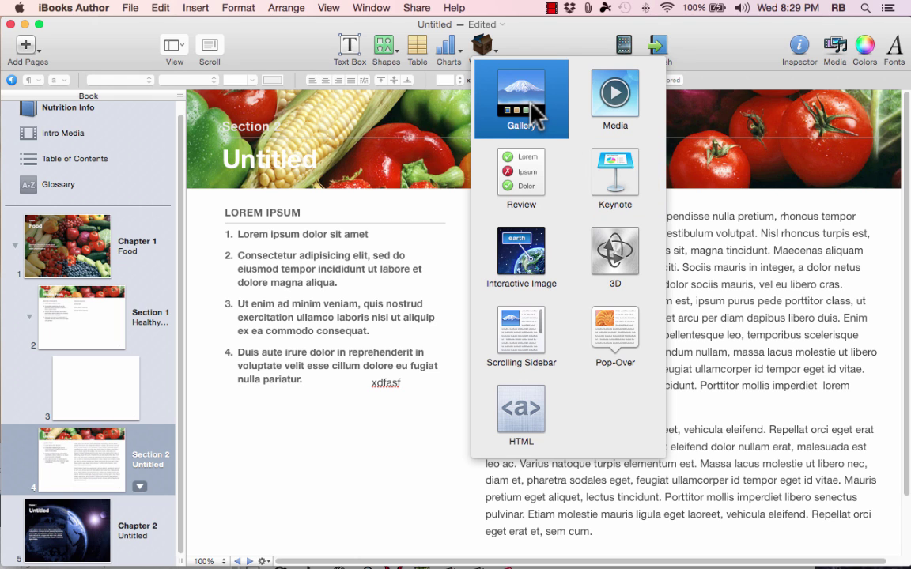
{"action": "key", "text": "Escape"}
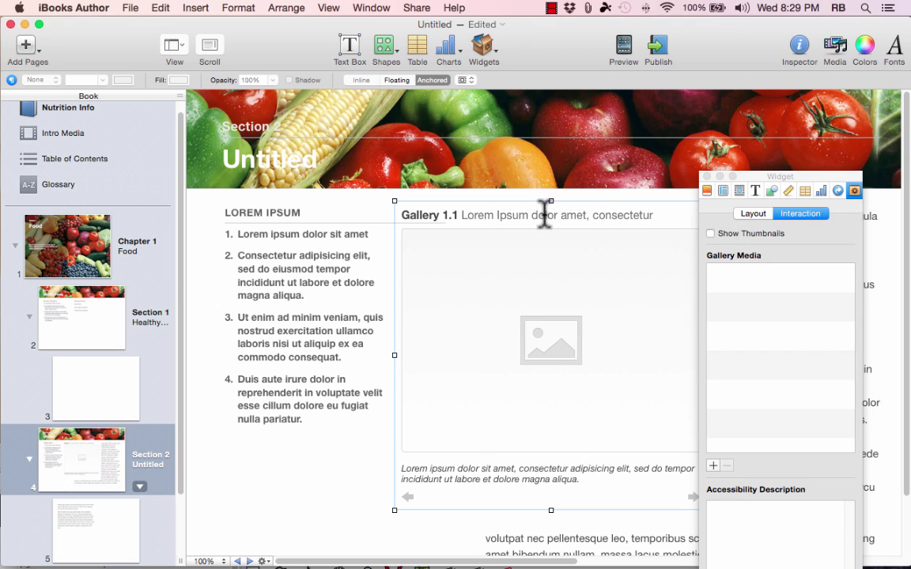
{"action": "left_click_drag", "start_coordinate": [544, 215], "coordinate": [293, 340]}
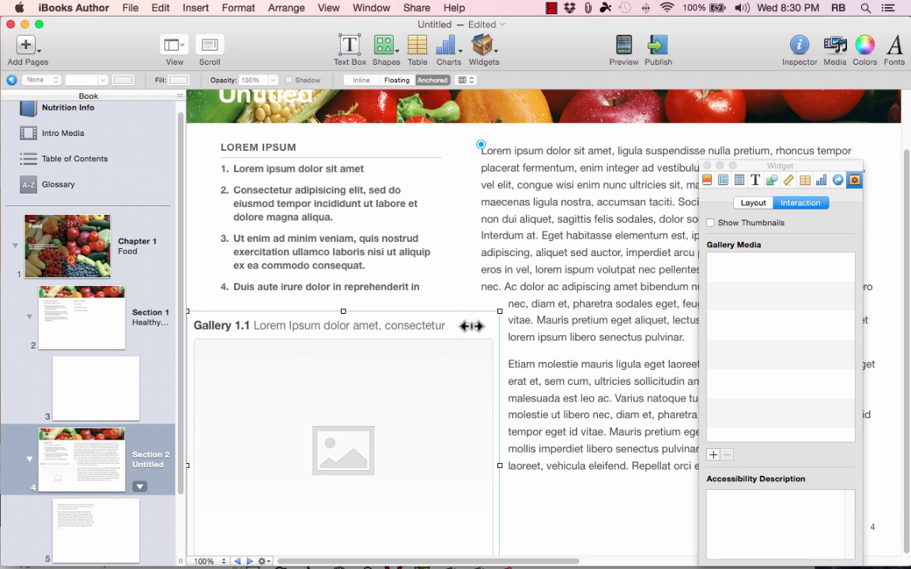
{"action": "left_click_drag", "start_coordinate": [496, 312], "coordinate": [453, 336]}
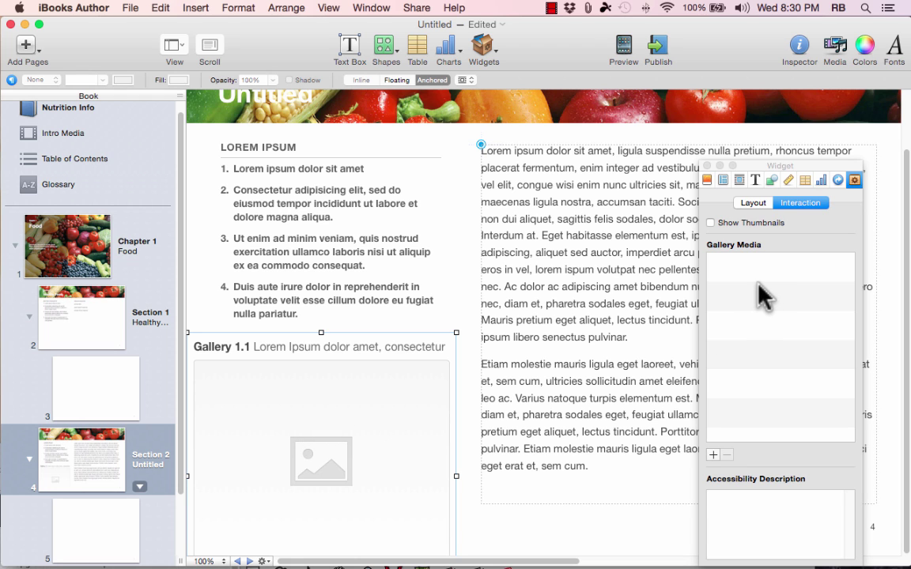
Add 2524_MyPlate.jpg from the Book folder to the gallery's media.
{"action": "left_click_drag", "start_coordinate": [742, 164], "coordinate": [716, 132]}
{"action": "left_click", "coordinate": [710, 247]}
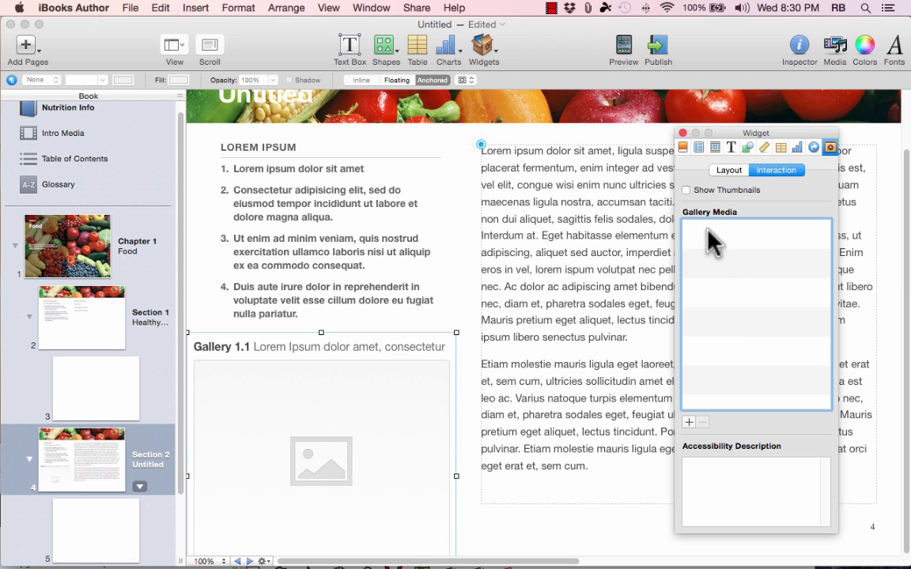
{"action": "left_click", "coordinate": [686, 423]}
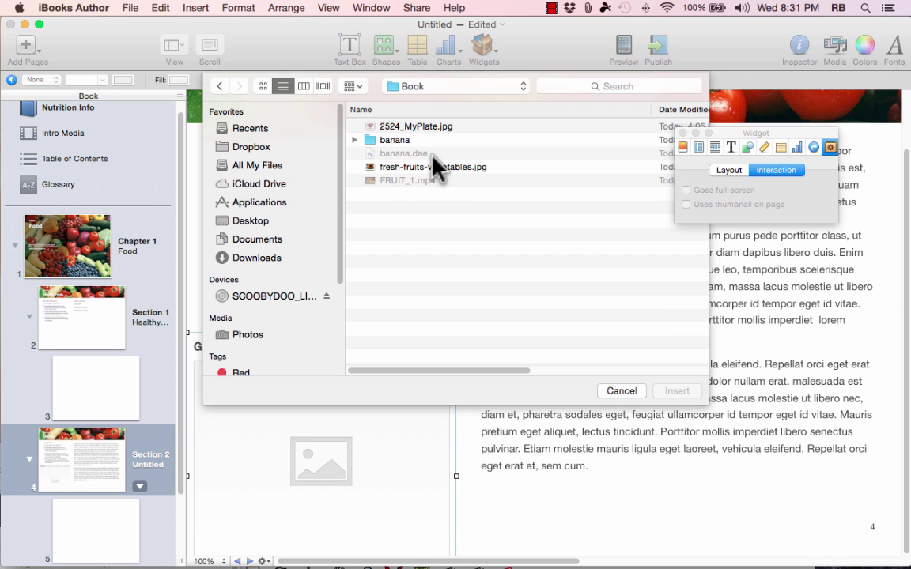
{"action": "double_click", "coordinate": [395, 124]}
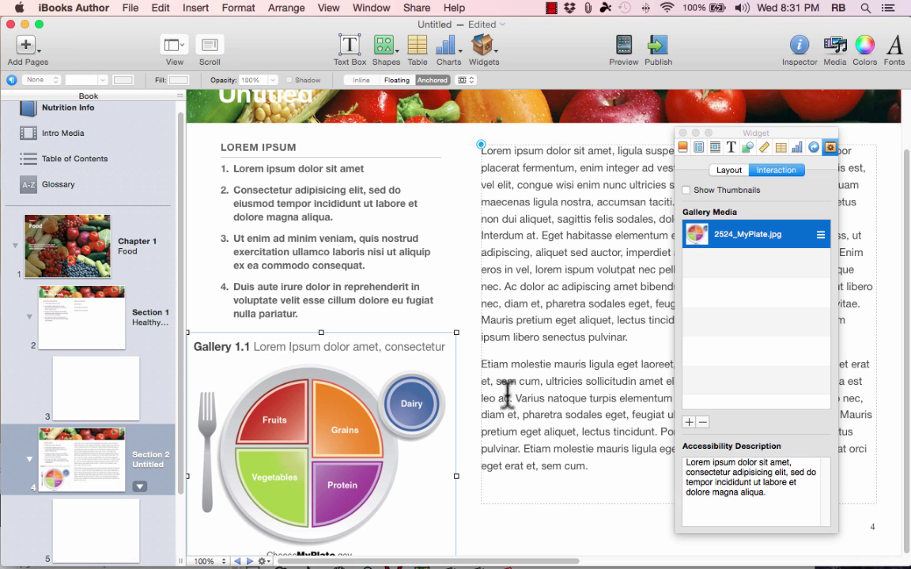
Add fresh-fruits-vegetables.jpg from the Book folder as the gallery's second picture and close the inspector.
{"action": "left_click", "coordinate": [753, 326]}
{"action": "left_click", "coordinate": [689, 422]}
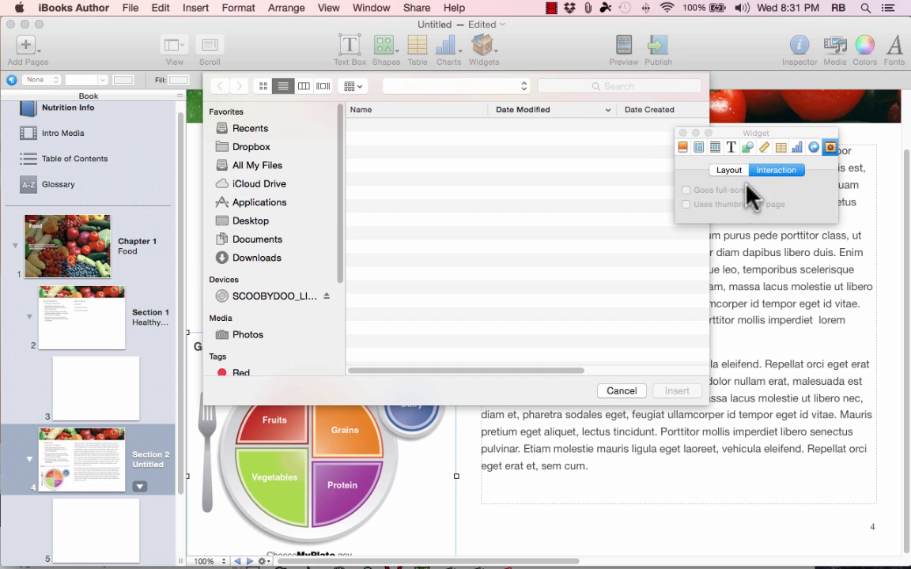
{"action": "double_click", "coordinate": [399, 169]}
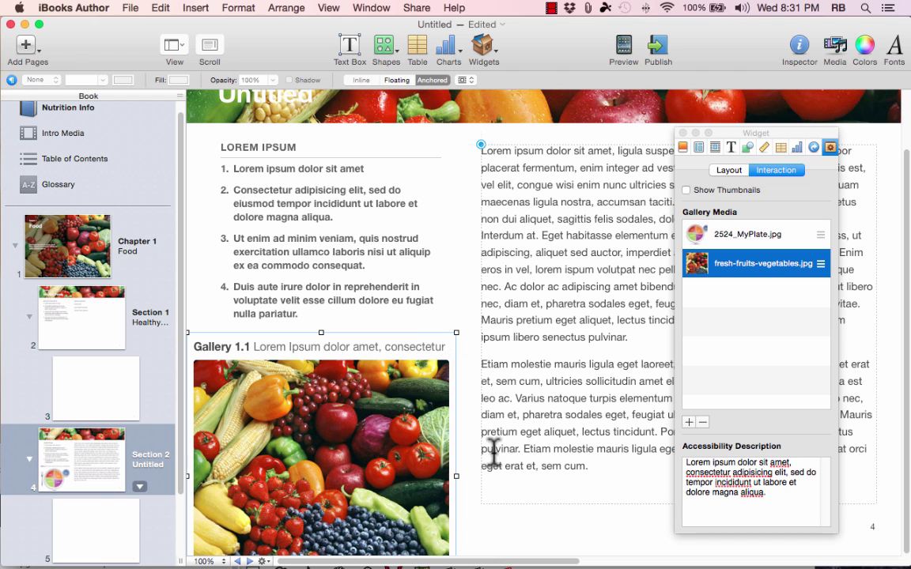
{"action": "left_click", "coordinate": [573, 494]}
{"action": "scroll", "coordinate": [316, 482], "scroll_direction": "up", "scroll_amount": 2}
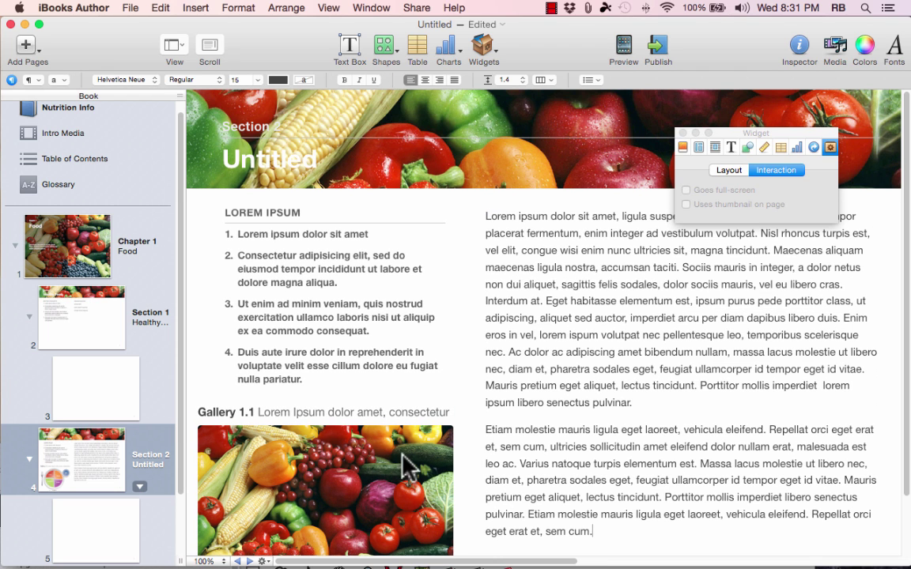
{"action": "left_click", "coordinate": [685, 132]}
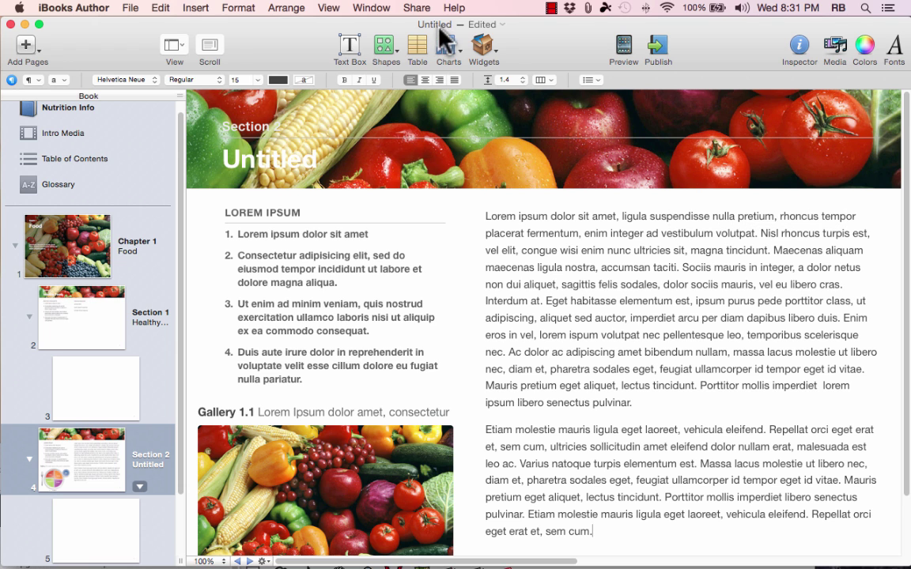
Insert a Media widget on the Section 2 page, then delete it and close the inspector.
{"action": "left_click", "coordinate": [483, 46]}
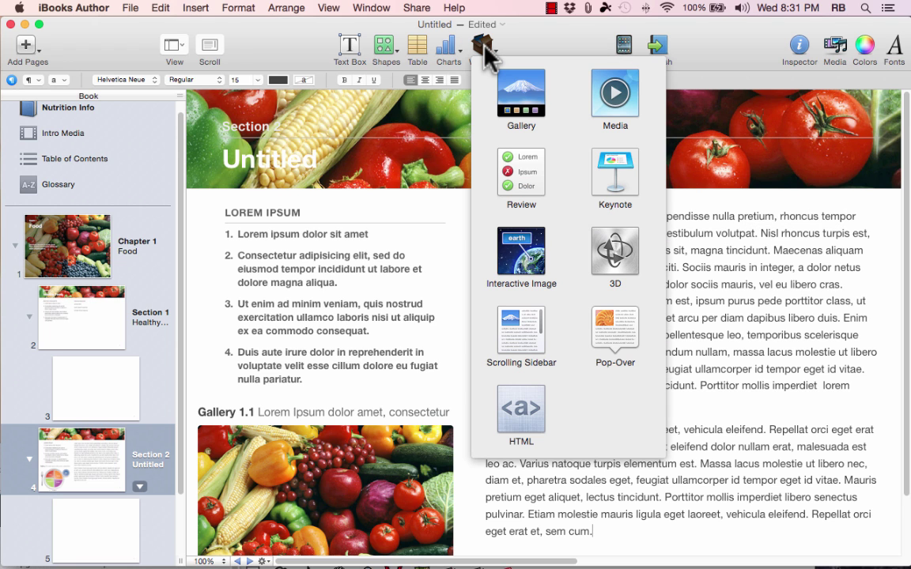
{"action": "left_click", "coordinate": [622, 118]}
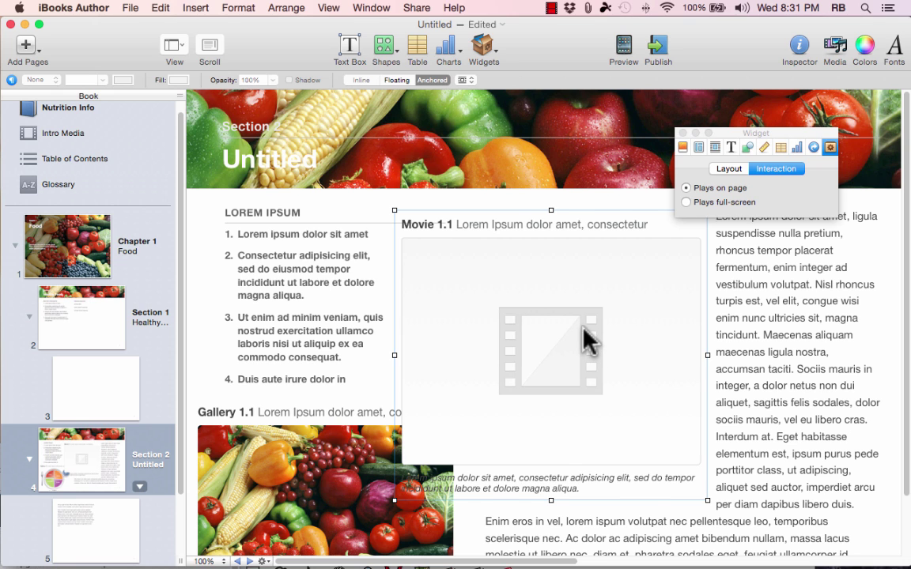
{"action": "key", "text": "BackSpace"}
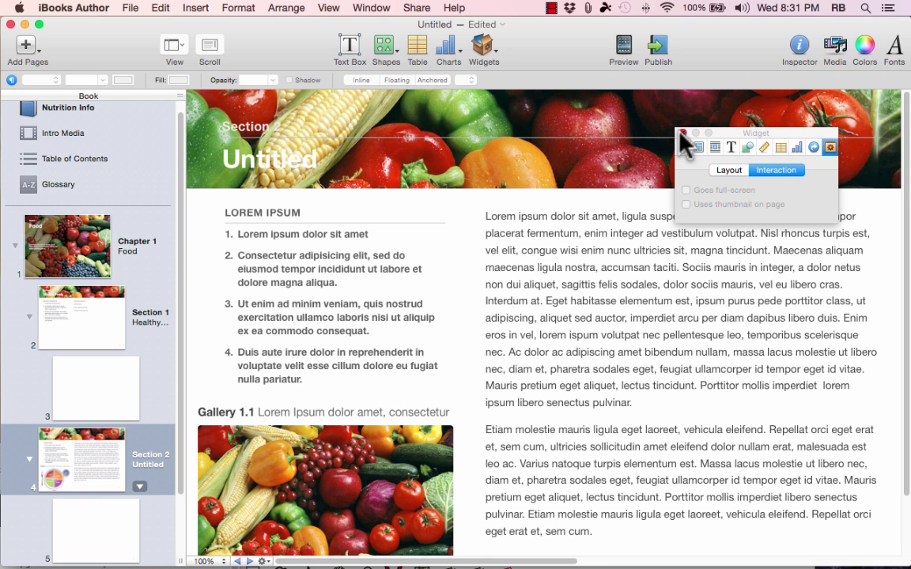
{"action": "left_click", "coordinate": [682, 134]}
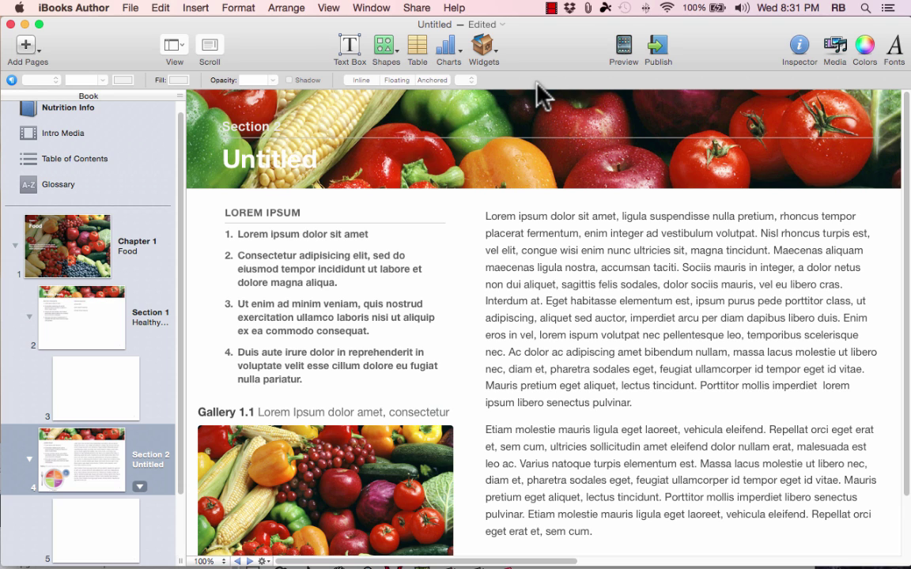
Insert an Interactive Image widget on the Section 2 page and place it against the right side of the body text.
{"action": "left_click", "coordinate": [484, 45]}
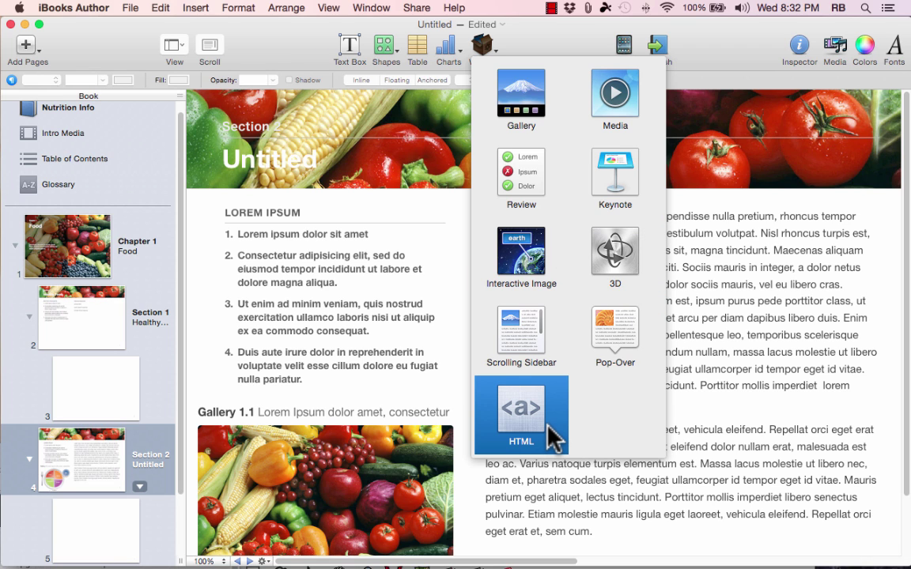
{"action": "left_click", "coordinate": [516, 261]}
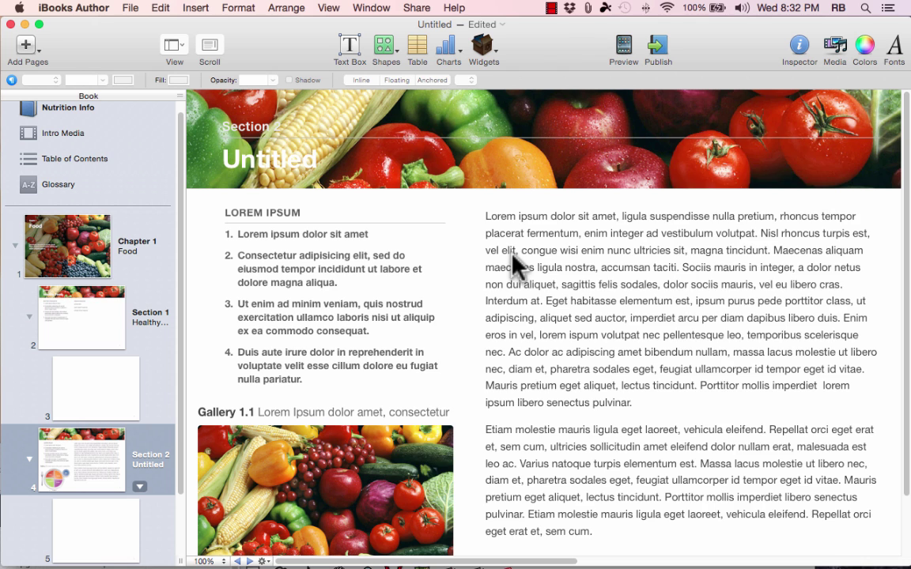
{"action": "left_click_drag", "start_coordinate": [477, 240], "coordinate": [544, 282]}
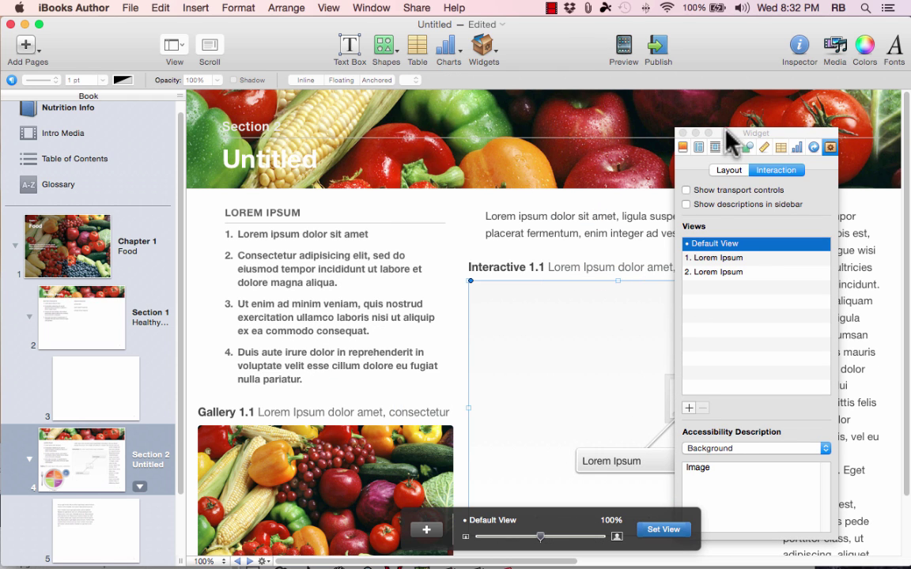
{"action": "left_click_drag", "start_coordinate": [735, 134], "coordinate": [298, 136]}
{"action": "left_click", "coordinate": [586, 267]}
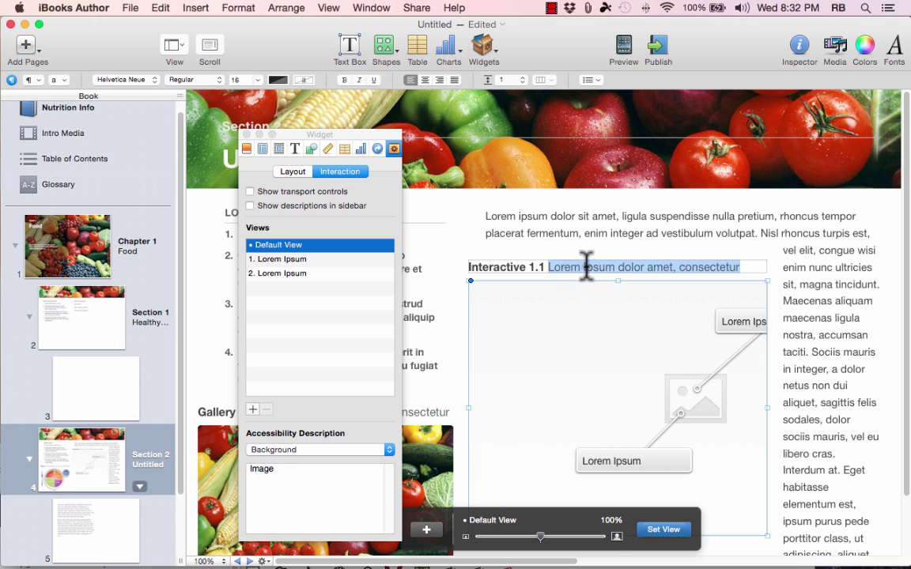
{"action": "left_click_drag", "start_coordinate": [649, 390], "coordinate": [742, 371]}
{"action": "scroll", "coordinate": [741, 372], "scroll_direction": "right", "scroll_amount": 5}
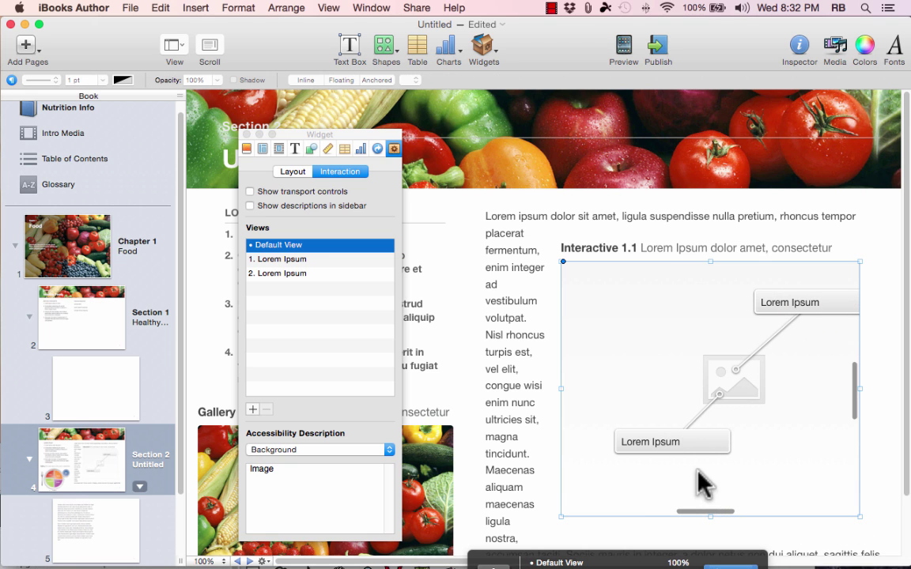
{"action": "scroll", "coordinate": [722, 520], "scroll_direction": "right", "scroll_amount": 3}
{"action": "mouse_move", "coordinate": [720, 512]}
{"action": "left_mouse_down"}
{"action": "mouse_move", "coordinate": [731, 511]}
{"action": "mouse_move", "coordinate": [705, 514]}
{"action": "left_mouse_up"}
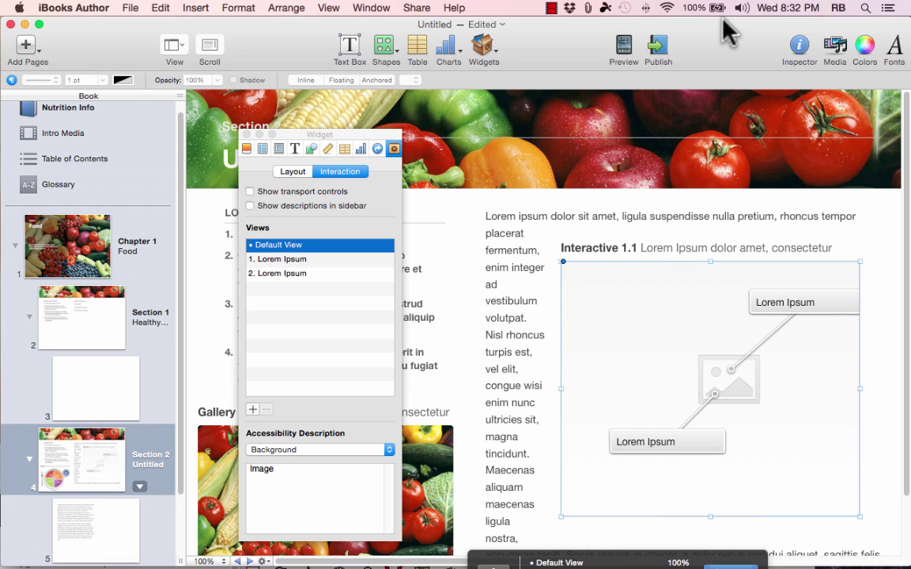
Place 2524_MyPlate.jpg from the Book folder into the Interactive Image widget and close the folder window.
{"action": "left_click_drag", "start_coordinate": [727, 31], "coordinate": [634, 31]}
{"action": "double_click", "coordinate": [868, 125]}
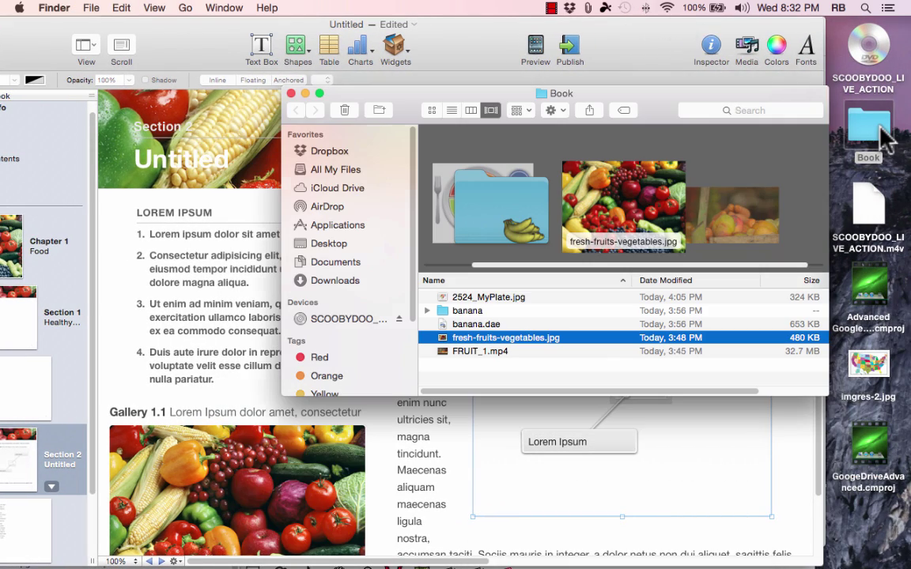
{"action": "left_click_drag", "start_coordinate": [673, 103], "coordinate": [692, 98]}
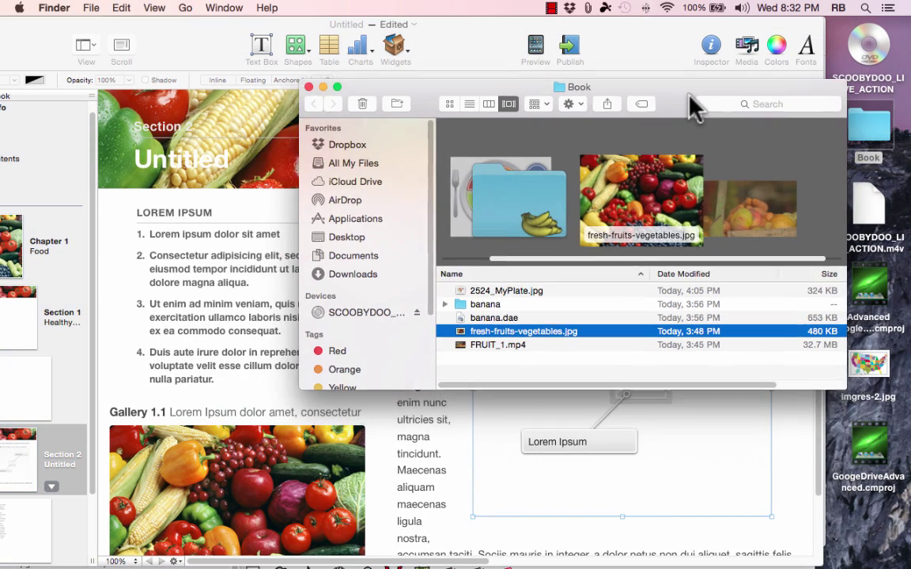
{"action": "left_click", "coordinate": [520, 292]}
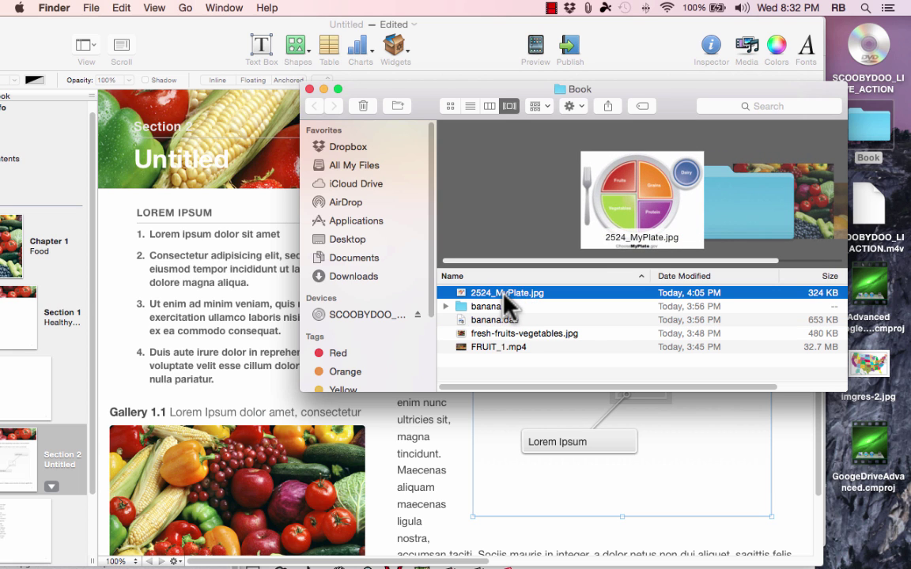
{"action": "left_click_drag", "start_coordinate": [507, 300], "coordinate": [597, 419]}
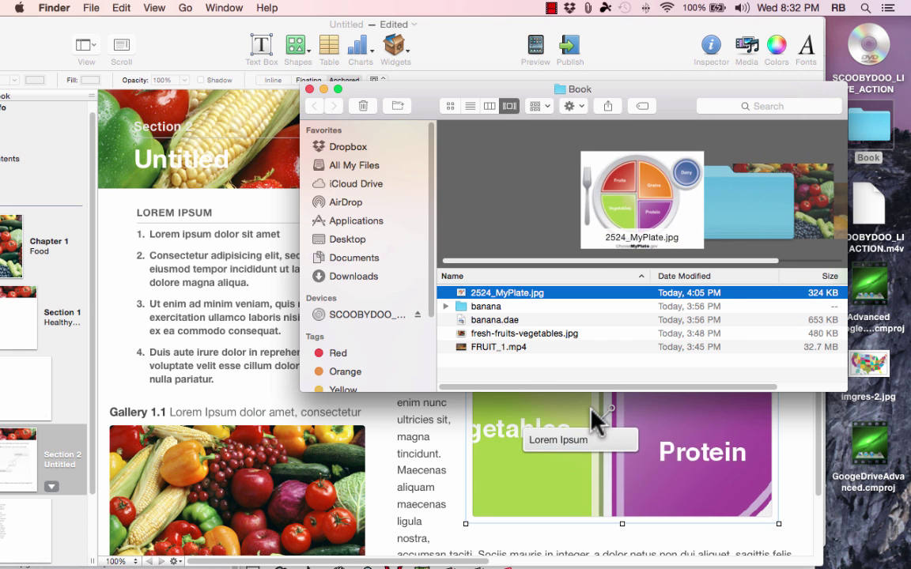
{"action": "left_click", "coordinate": [309, 90]}
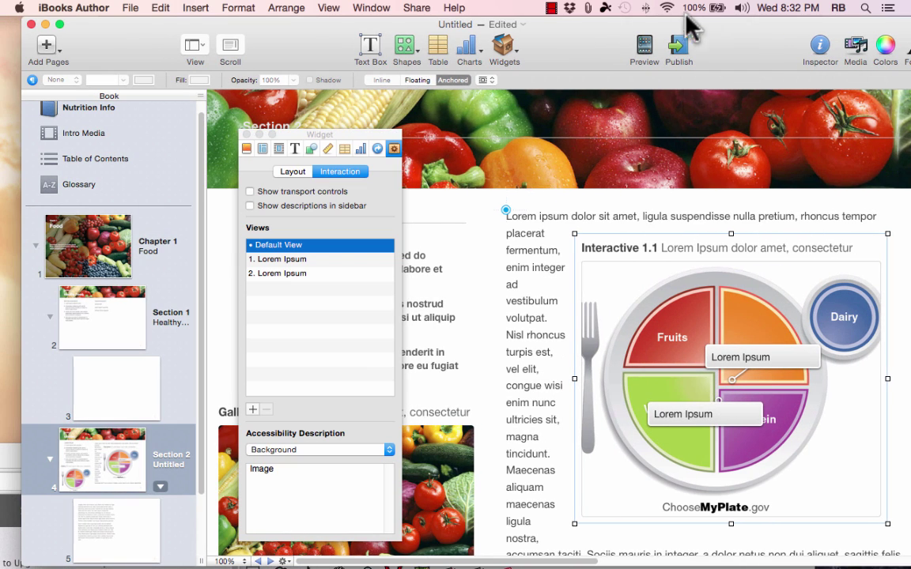
Aim the second label's pointer at the Grains part of the plate and position the label over that area.
{"action": "left_click_drag", "start_coordinate": [743, 357], "coordinate": [757, 371]}
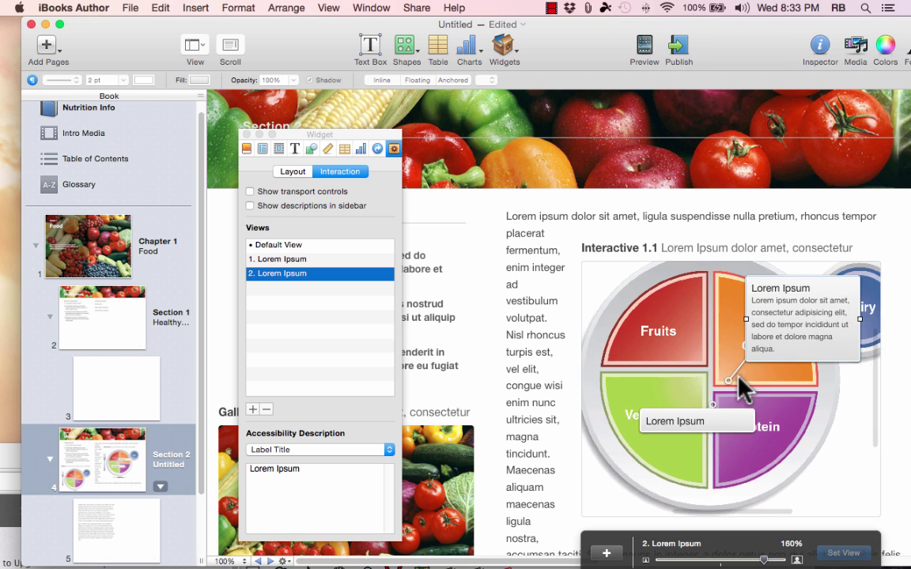
{"action": "left_click_drag", "start_coordinate": [673, 390], "coordinate": [759, 292]}
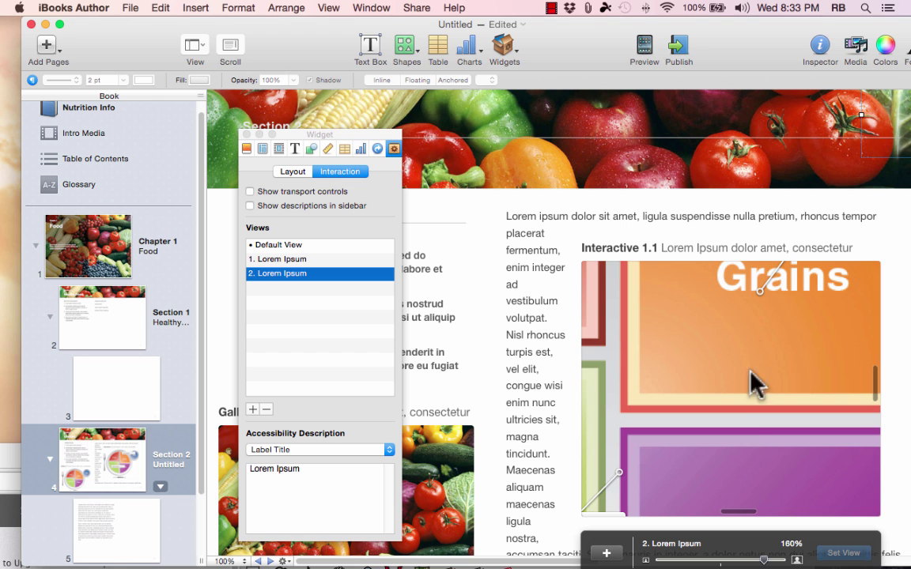
{"action": "left_click_drag", "start_coordinate": [764, 560], "coordinate": [694, 560]}
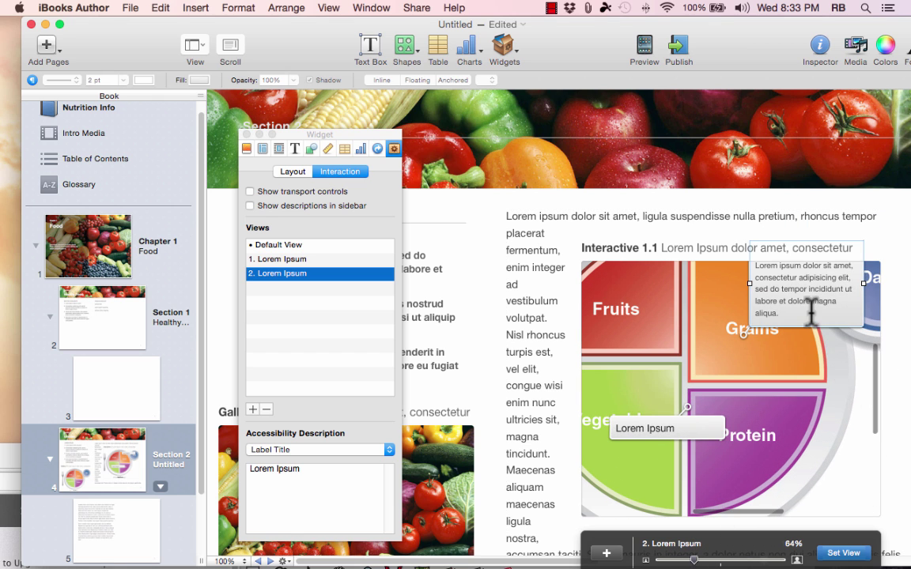
{"action": "left_click_drag", "start_coordinate": [786, 307], "coordinate": [762, 344]}
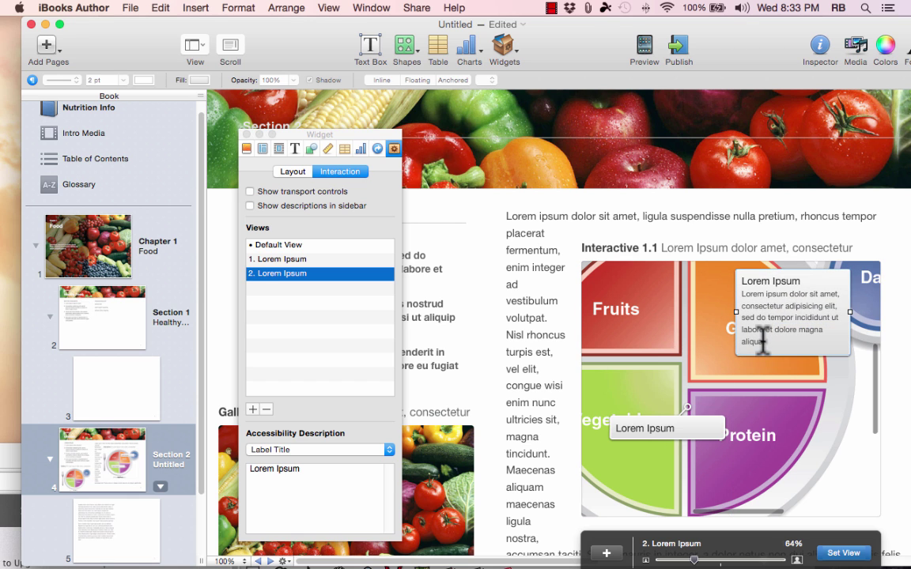
Title the second label "Grains", enter the description "Eat a moderate amount of these." and adjust the label's position.
{"action": "left_click", "coordinate": [766, 350]}
{"action": "left_click", "coordinate": [386, 273]}
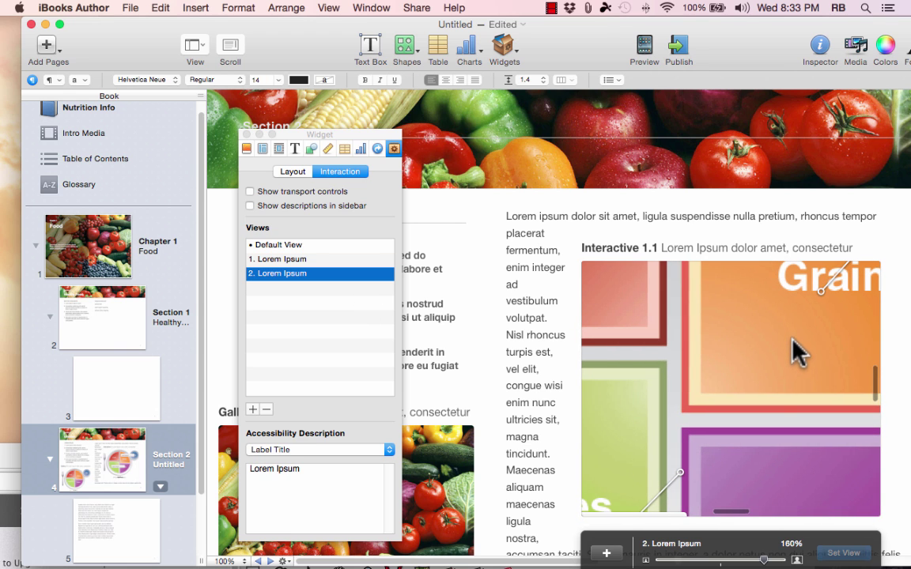
{"action": "left_click_drag", "start_coordinate": [738, 563], "coordinate": [696, 563]}
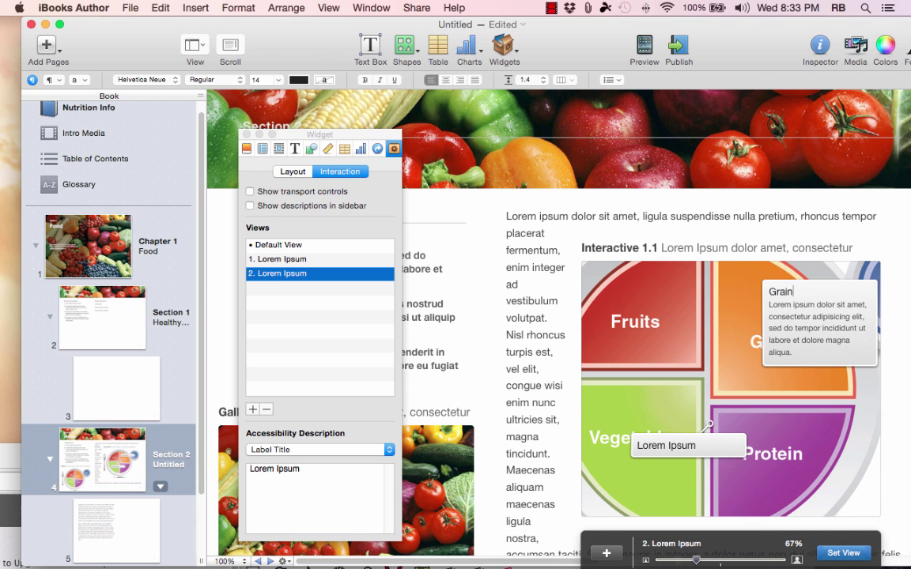
{"action": "left_click", "coordinate": [768, 348]}
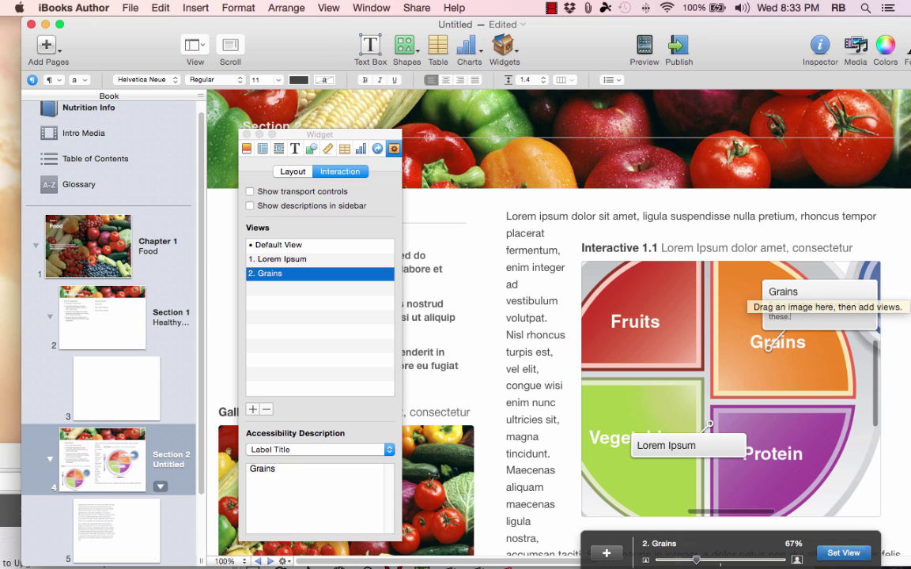
{"action": "left_click", "coordinate": [785, 311]}
{"action": "left_click_drag", "start_coordinate": [800, 293], "coordinate": [746, 295]}
Aim the first label at the Vegetables part, move it nearby, and enter the title "Veggies" with the description "sdfasasdfasdf".
{"action": "left_click", "coordinate": [727, 456]}
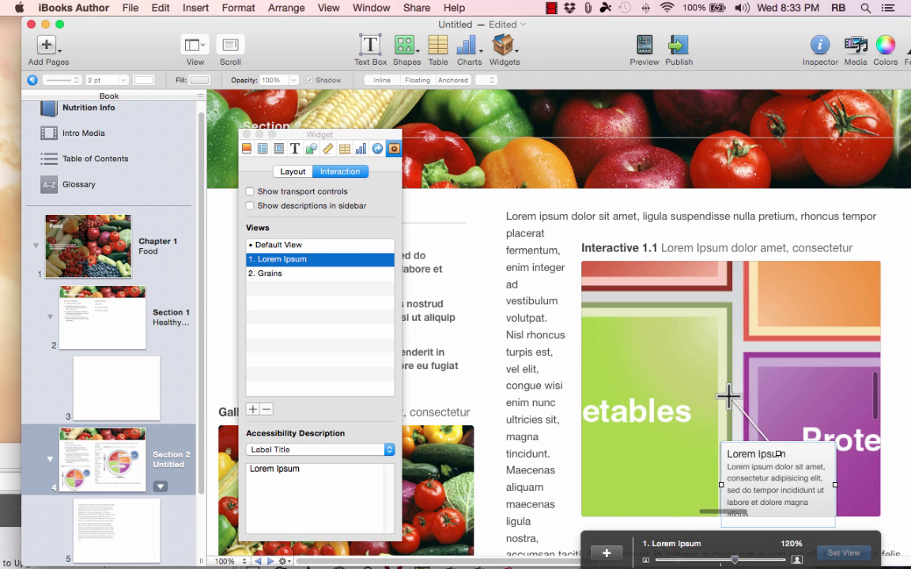
{"action": "left_click_drag", "start_coordinate": [696, 399], "coordinate": [613, 378]}
{"action": "left_click_drag", "start_coordinate": [773, 495], "coordinate": [706, 332]}
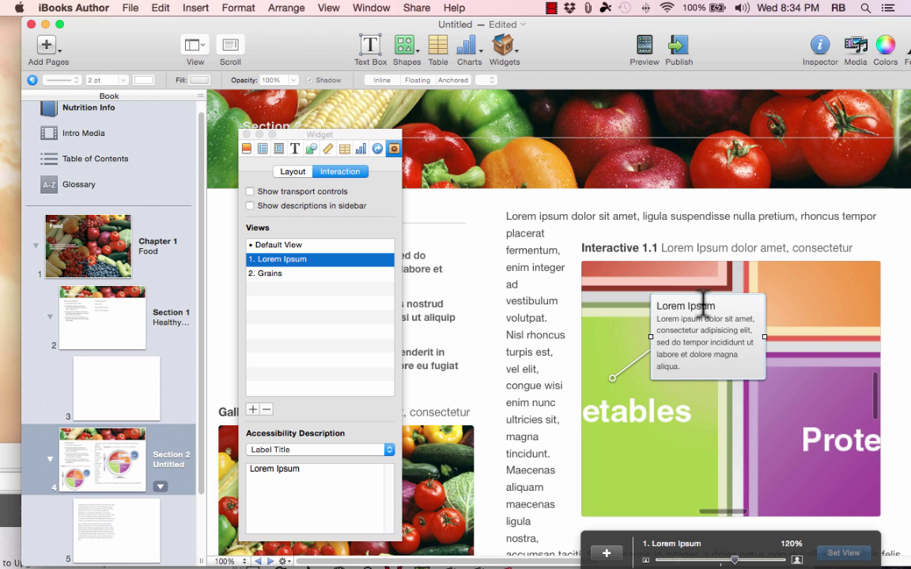
{"action": "triple_click", "coordinate": [704, 309]}
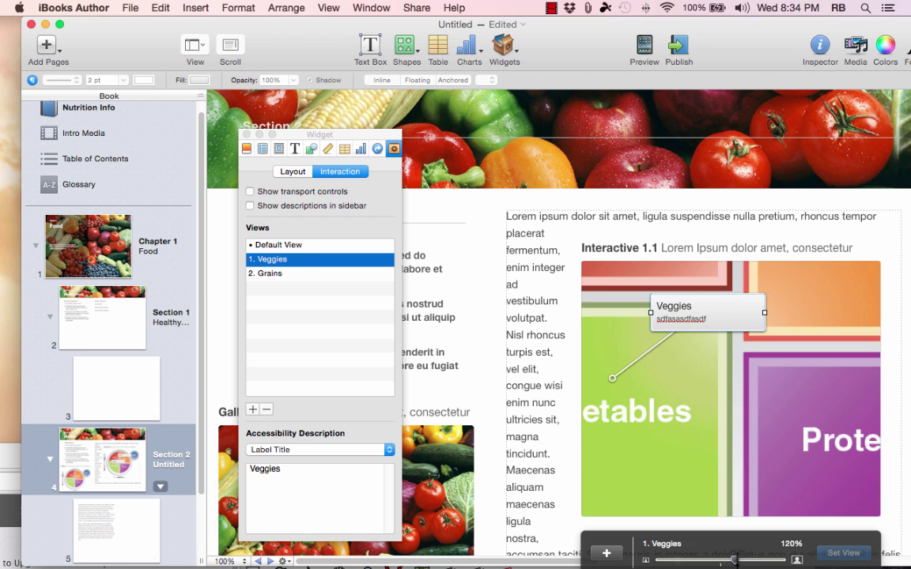
Set the Grains label's view to 84% zoom, framed so that the label and the Grains part are both in sight.
{"action": "left_click_drag", "start_coordinate": [734, 560], "coordinate": [669, 558]}
{"action": "left_click", "coordinate": [752, 338]}
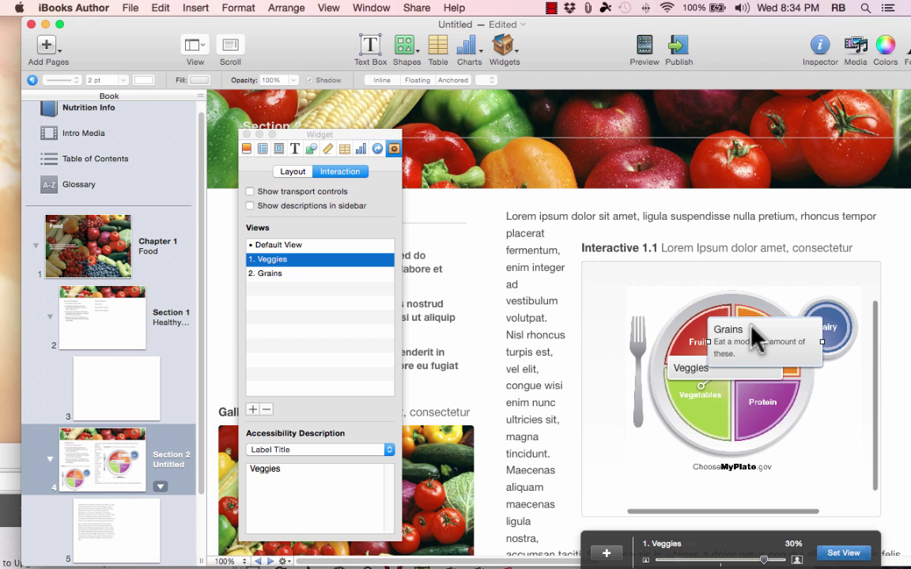
{"action": "double_click", "coordinate": [748, 326]}
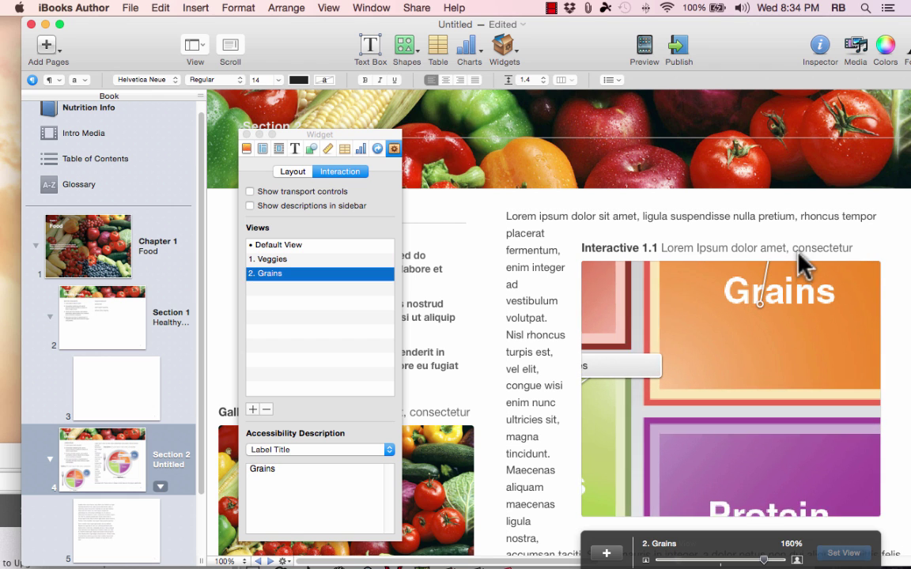
{"action": "left_click_drag", "start_coordinate": [763, 560], "coordinate": [702, 559]}
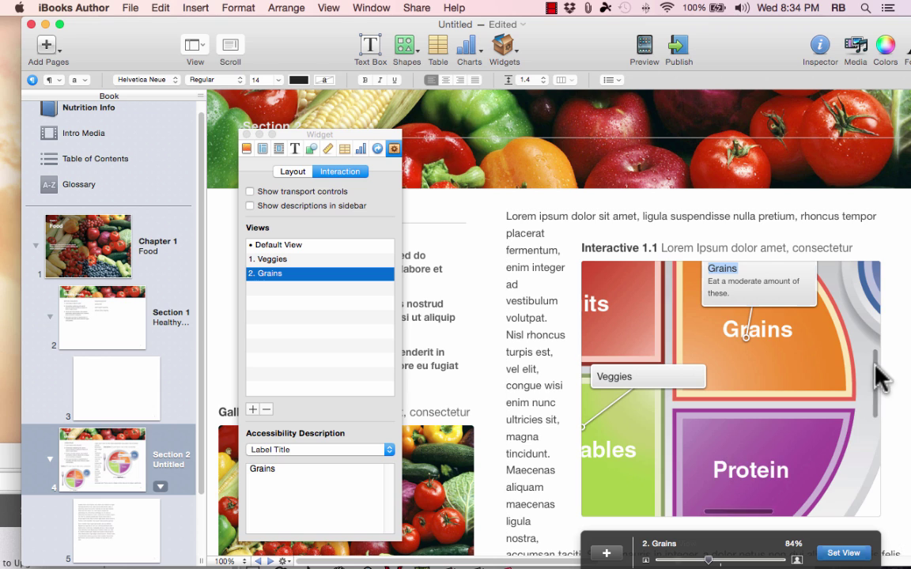
{"action": "left_click_drag", "start_coordinate": [874, 366], "coordinate": [875, 337]}
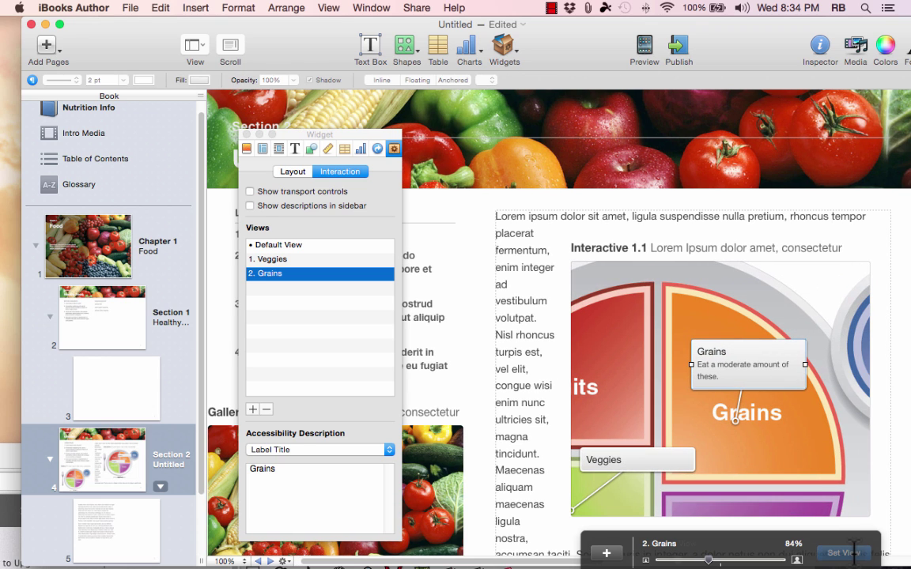
Set the Veggies label's view at 120% zoom, framed on the Vegetables part, and close the inspector.
{"action": "left_click", "coordinate": [646, 462]}
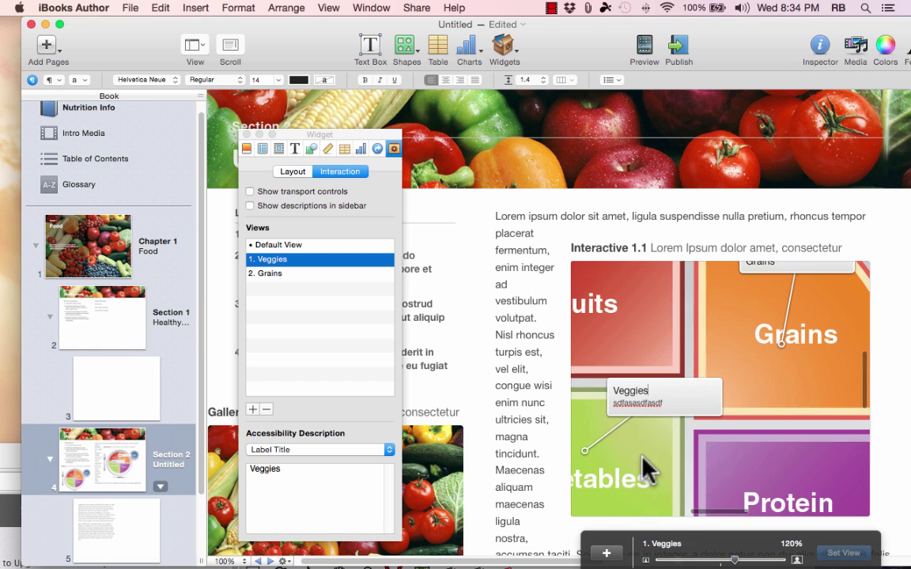
{"action": "left_click_drag", "start_coordinate": [704, 510], "coordinate": [686, 510]}
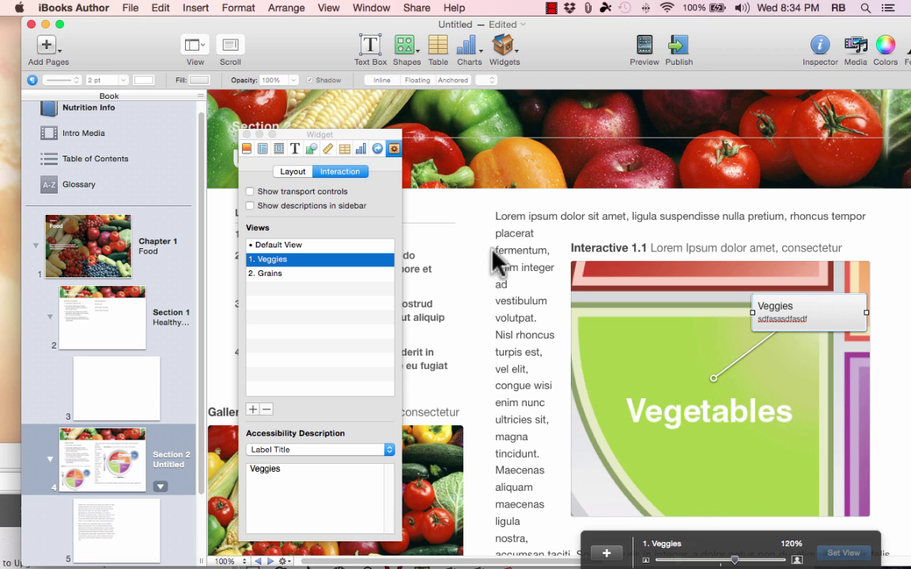
{"action": "left_click_drag", "start_coordinate": [248, 138], "coordinate": [248, 138]}
{"action": "left_click", "coordinate": [246, 137]}
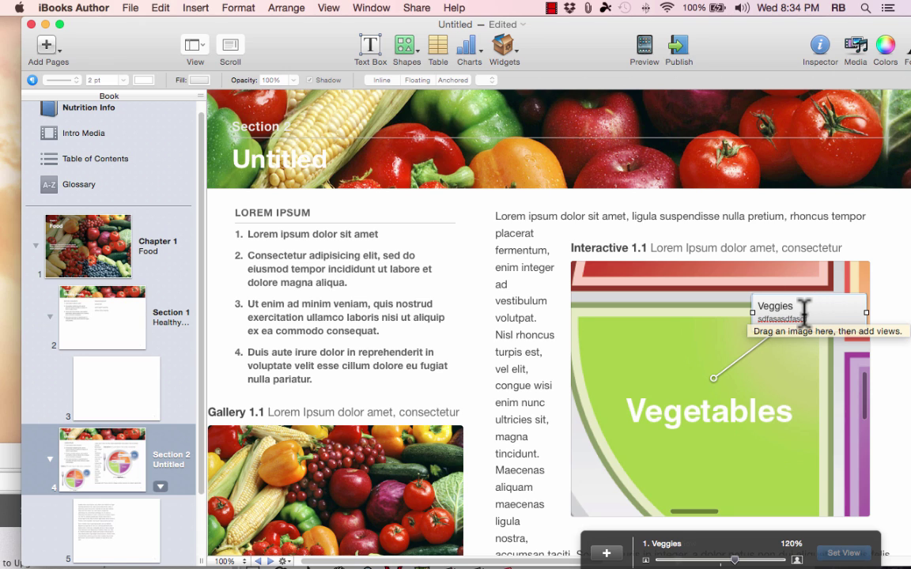
Insert a Scrolling Sidebar widget on page 5 and place it beside the body text at about x 628 pt, y 125 pt.
{"action": "left_click", "coordinate": [138, 531]}
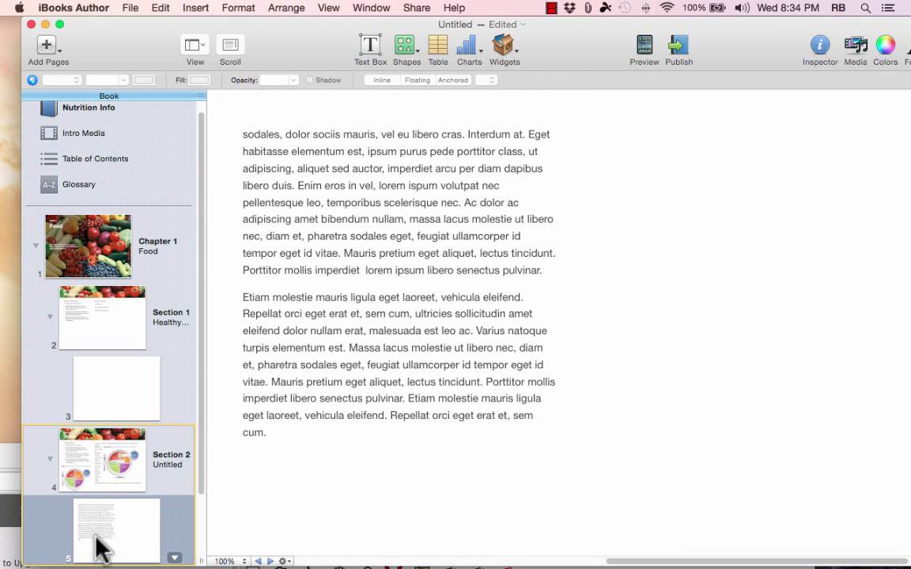
{"action": "left_click", "coordinate": [504, 48]}
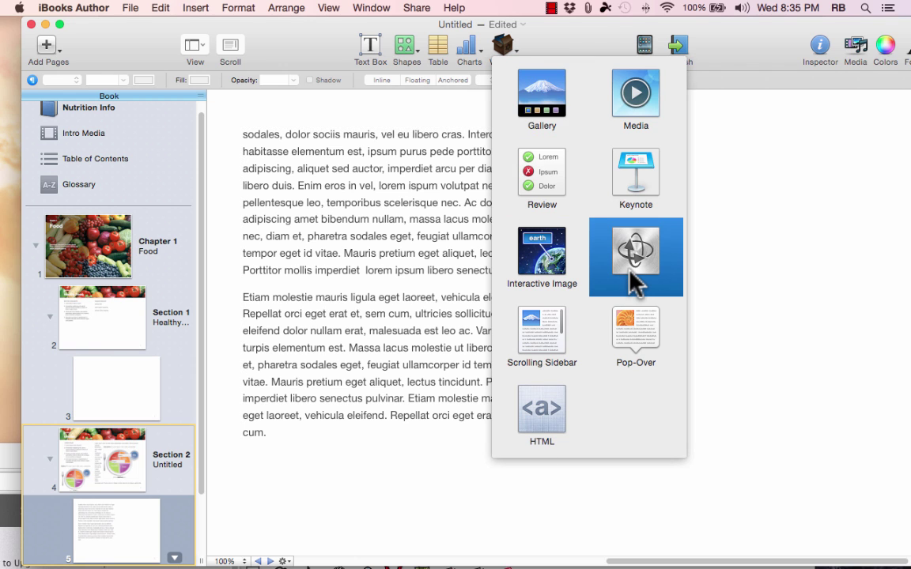
{"action": "left_click", "coordinate": [552, 332]}
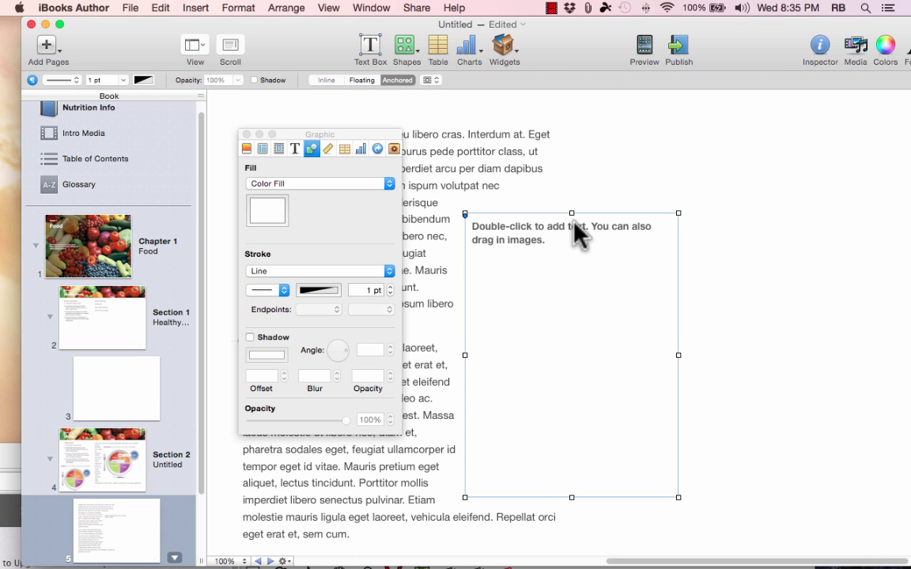
{"action": "left_click", "coordinate": [516, 207]}
{"action": "key", "text": "super+a"}
{"action": "left_click_drag", "start_coordinate": [537, 214], "coordinate": [716, 201]}
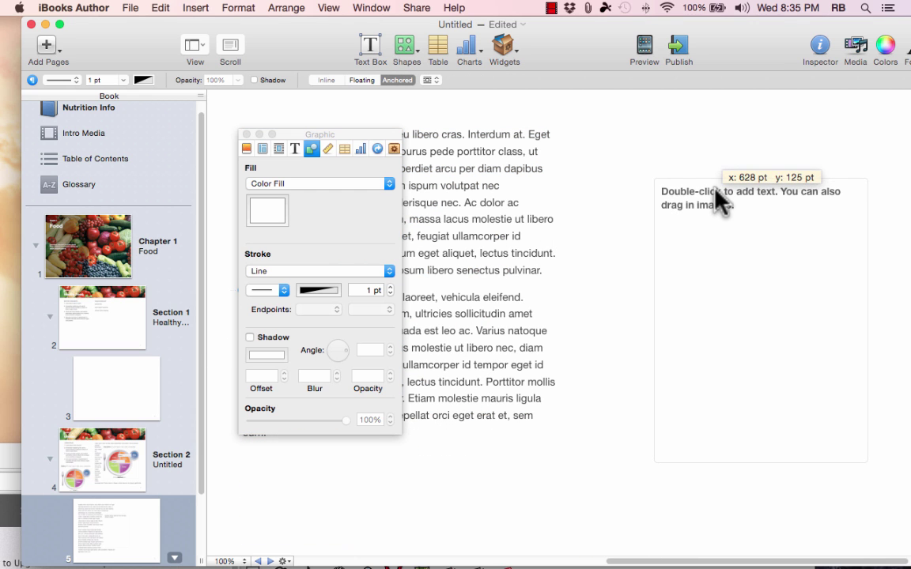
Replace the sidebar's placeholder with enough short filler lines such as "asdf", "as" and "df" to overflow it, and close the inspector.
{"action": "double_click", "coordinate": [710, 197]}
{"action": "type", "text": "asdf"}
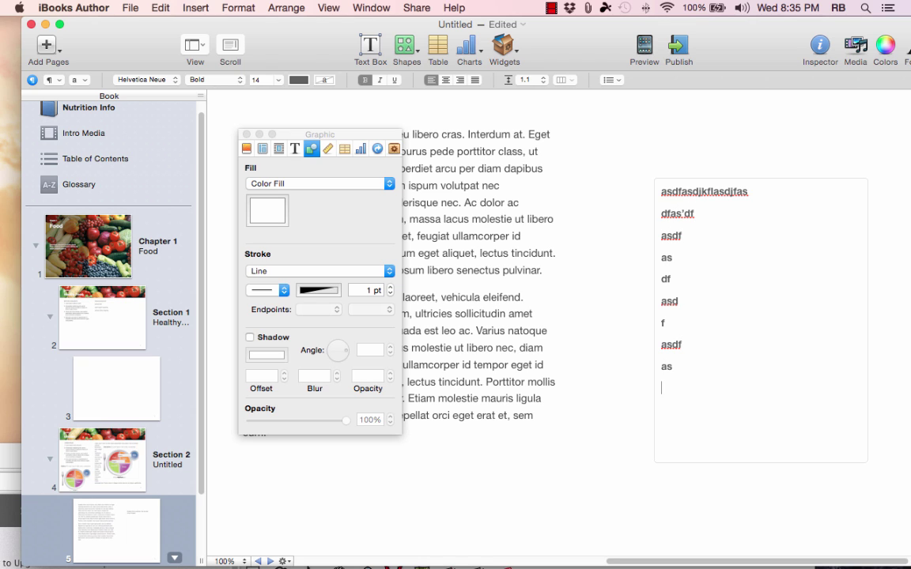
{"action": "type", "text": "df as df as df asdf as df as df asd fas"}
{"action": "key", "text": "Return"}
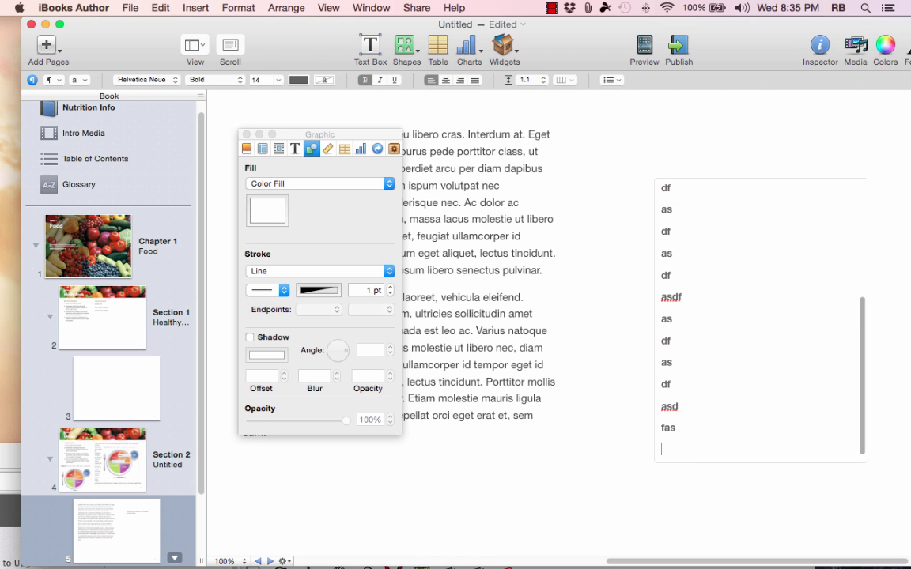
{"action": "type", "text": "f as f asdf as df"}
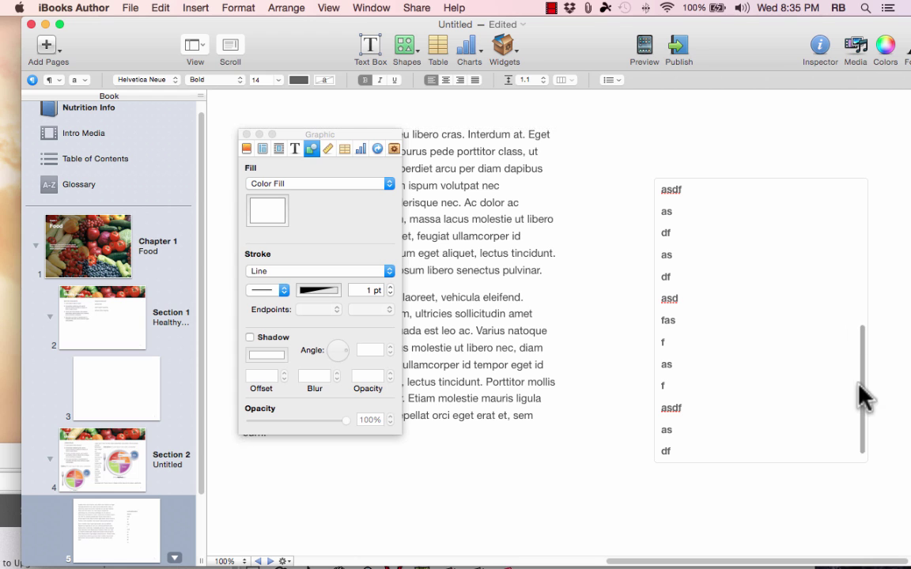
{"action": "left_click_drag", "start_coordinate": [864, 387], "coordinate": [858, 205]}
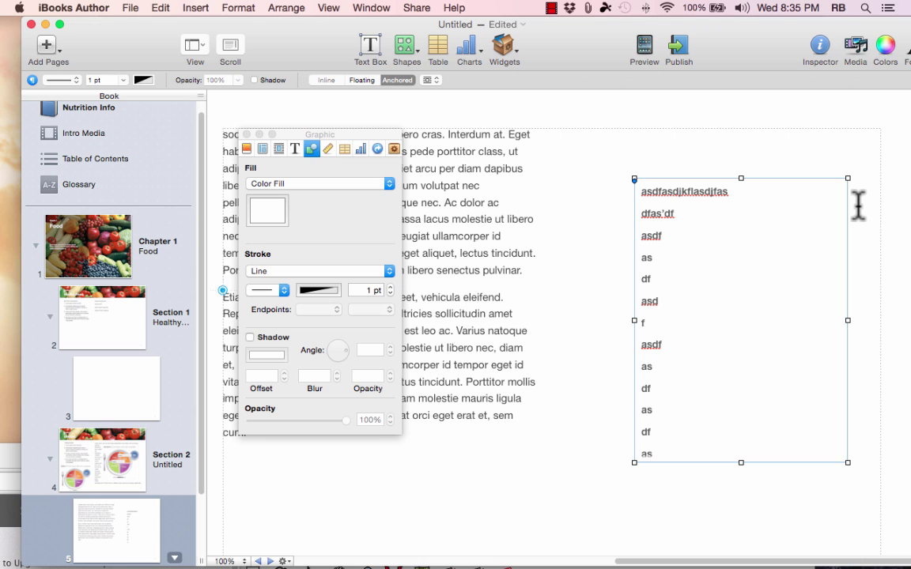
{"action": "scroll", "coordinate": [783, 224], "scroll_direction": "down", "scroll_amount": 3}
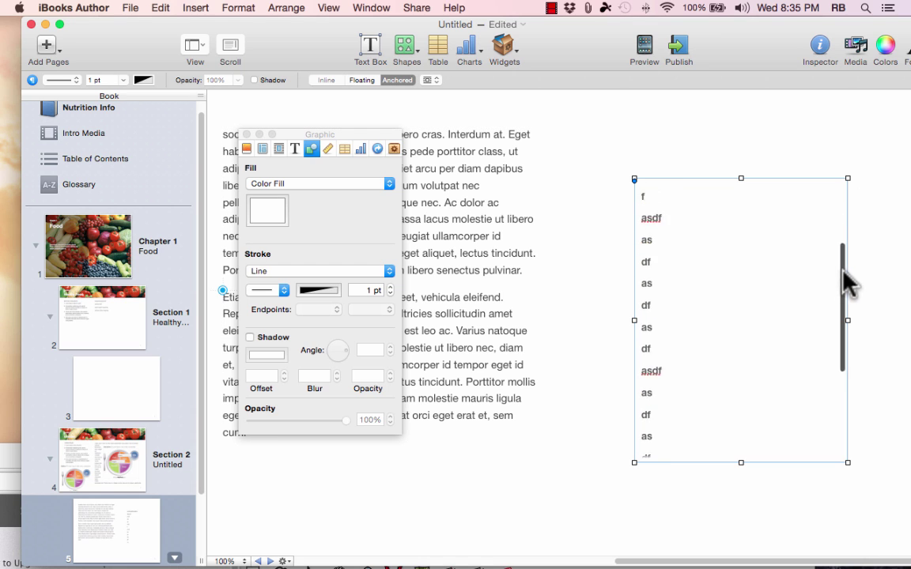
{"action": "left_click_drag", "start_coordinate": [843, 275], "coordinate": [833, 226]}
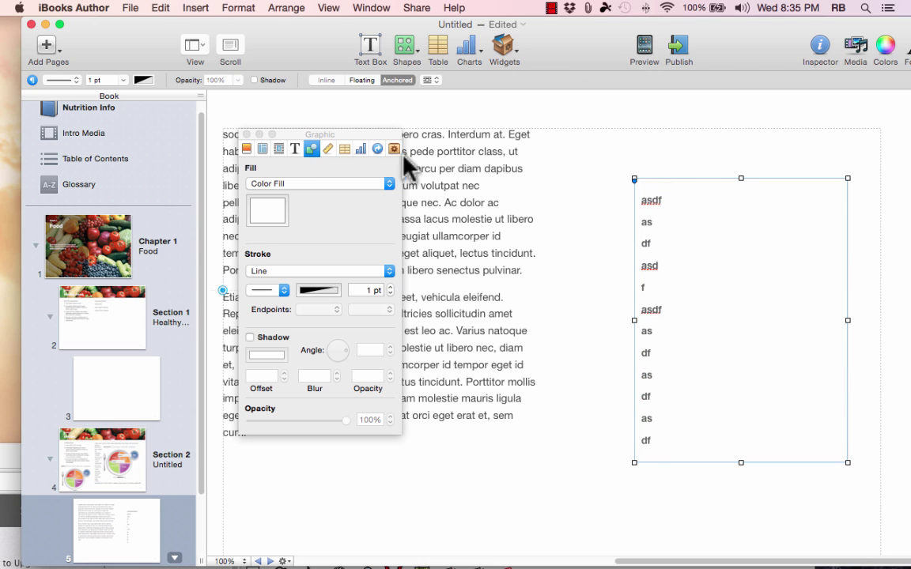
{"action": "left_click", "coordinate": [247, 134]}
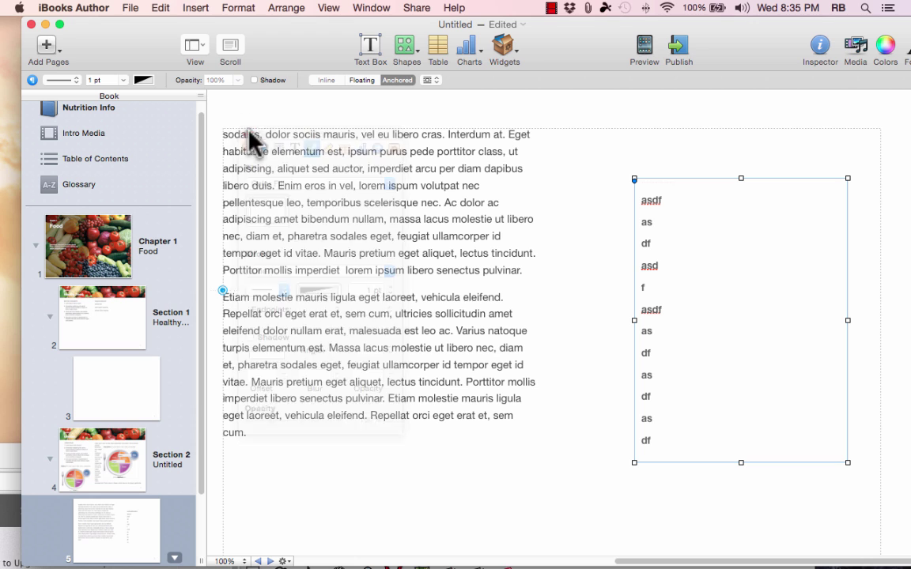
Insert a Pop-Over widget on page 5.
{"action": "left_click", "coordinate": [506, 49]}
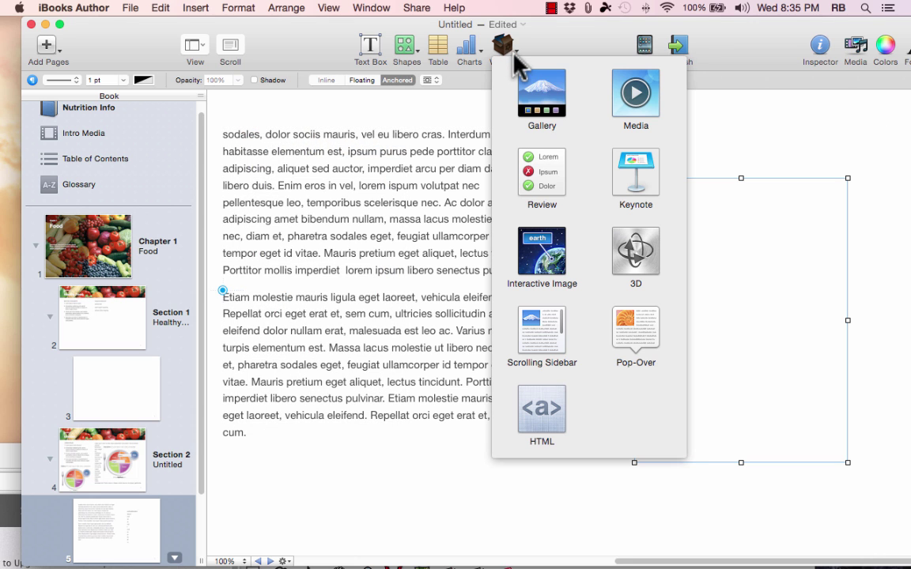
{"action": "left_click", "coordinate": [647, 336]}
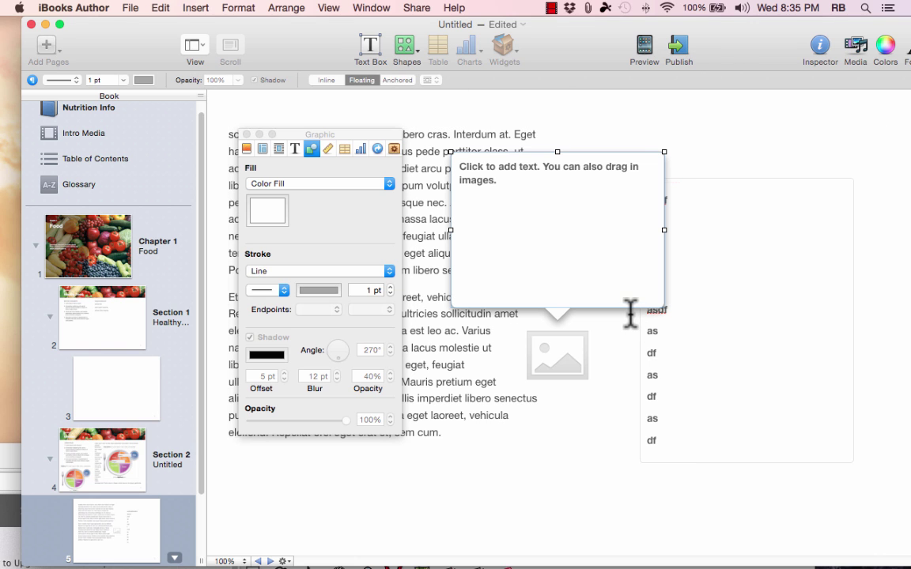
Move the pop-over below the body text and replace its placeholder image with 2524_MyPlate.jpg from the Book folder on the desktop.
{"action": "left_click_drag", "start_coordinate": [557, 372], "coordinate": [435, 499]}
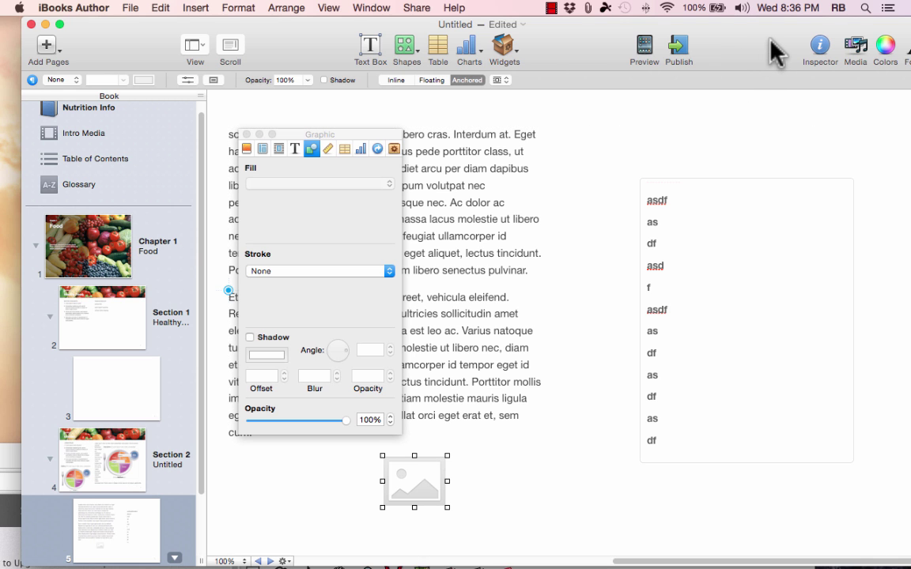
{"action": "left_click_drag", "start_coordinate": [773, 46], "coordinate": [665, 50]}
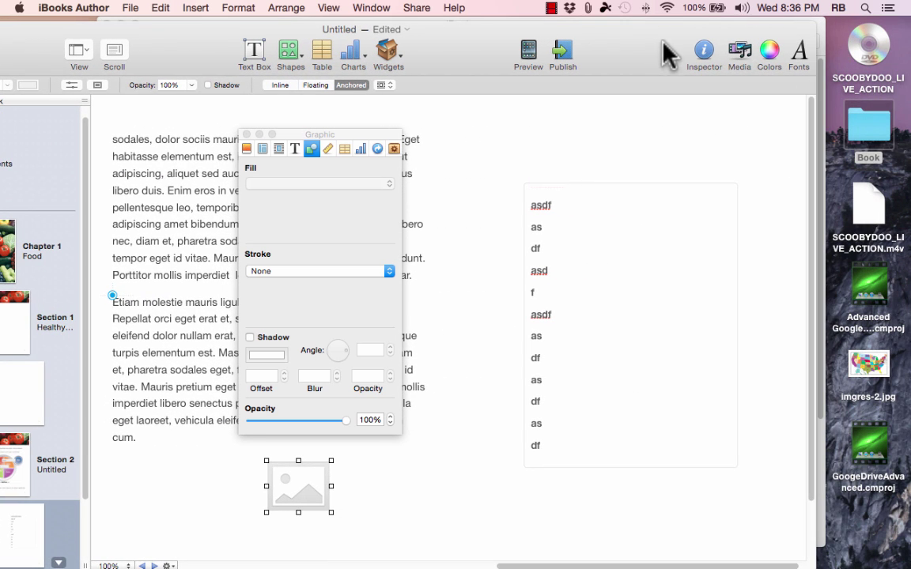
{"action": "double_click", "coordinate": [868, 140]}
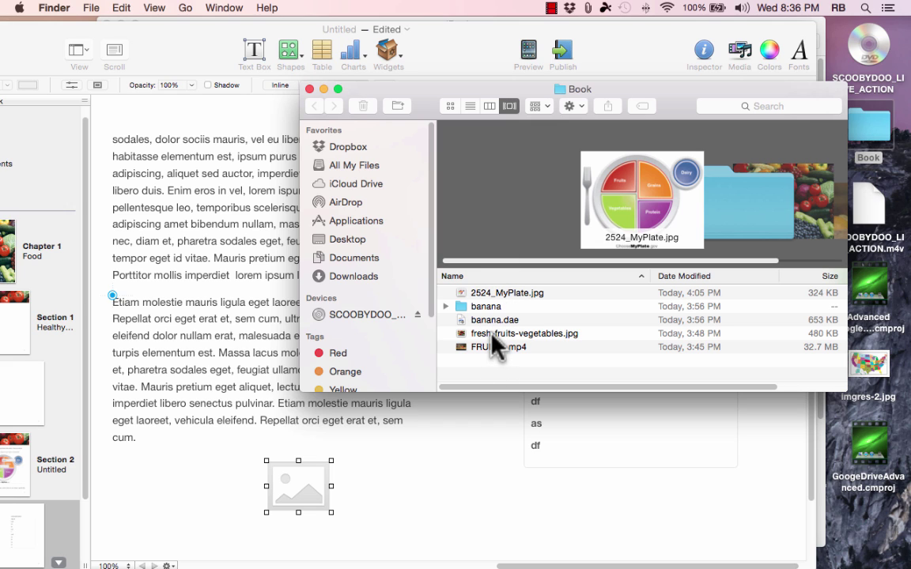
{"action": "left_click_drag", "start_coordinate": [510, 294], "coordinate": [332, 494]}
{"action": "left_click", "coordinate": [456, 473]}
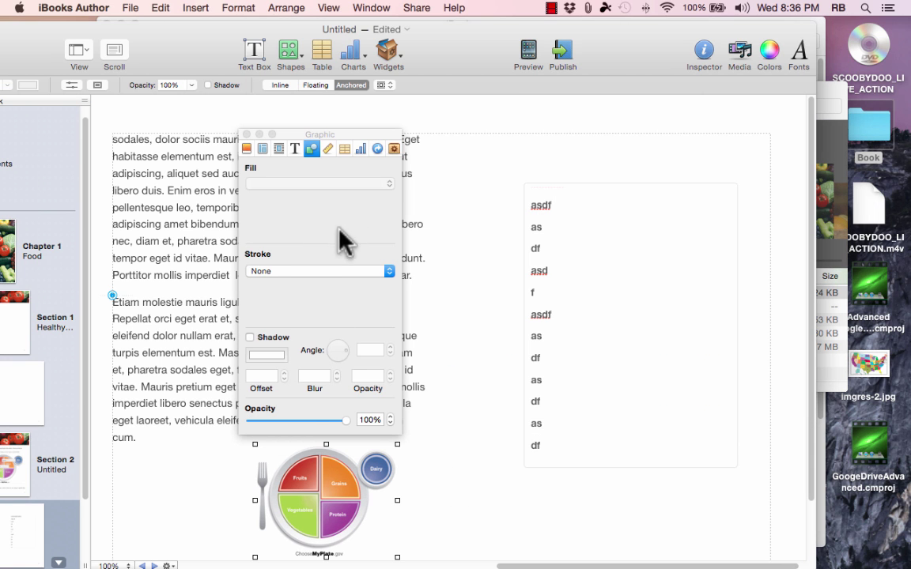
Replace the MyPlate pop-over's placeholder text with "The New MyPlate", close the inspector, and bring the whole book window back into view.
{"action": "left_click", "coordinate": [319, 504]}
{"action": "left_click", "coordinate": [245, 135]}
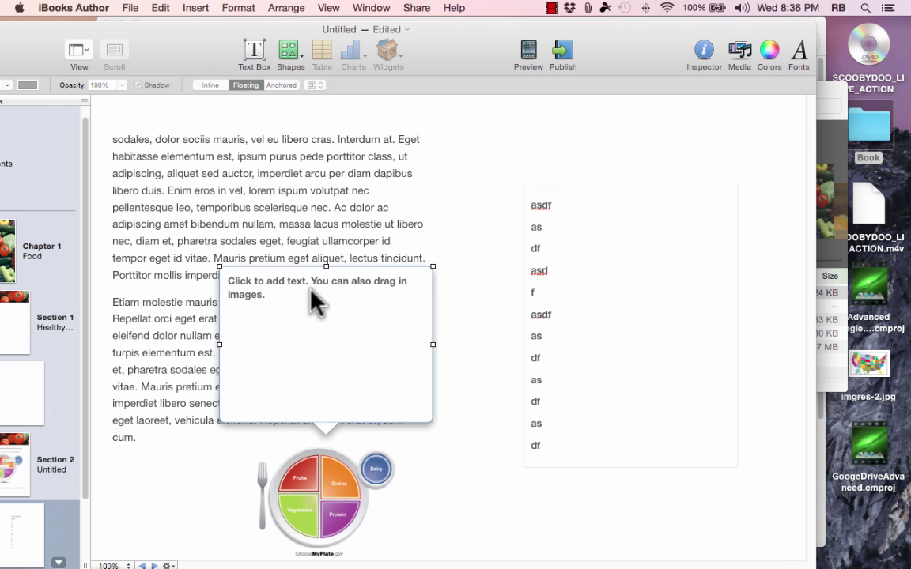
{"action": "left_click", "coordinate": [252, 281]}
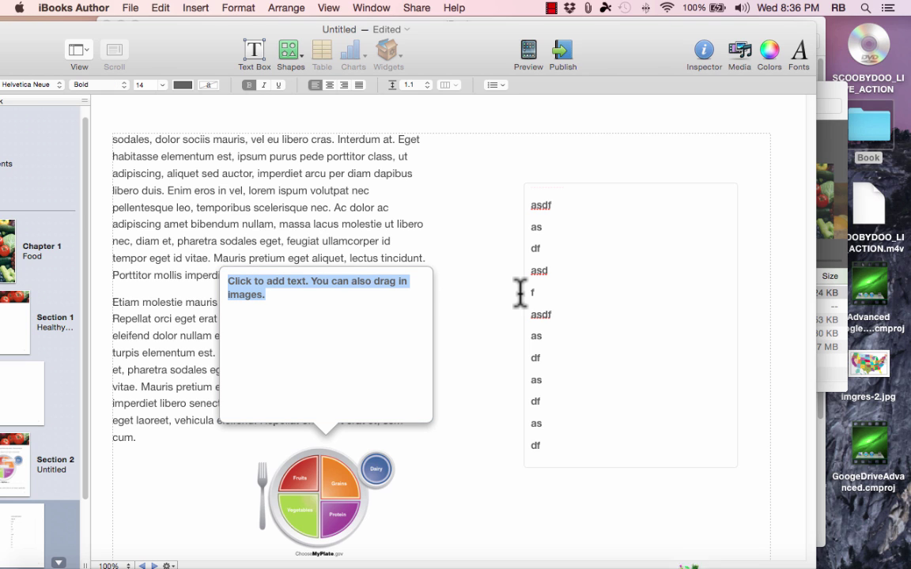
{"action": "type", "text": "The "}
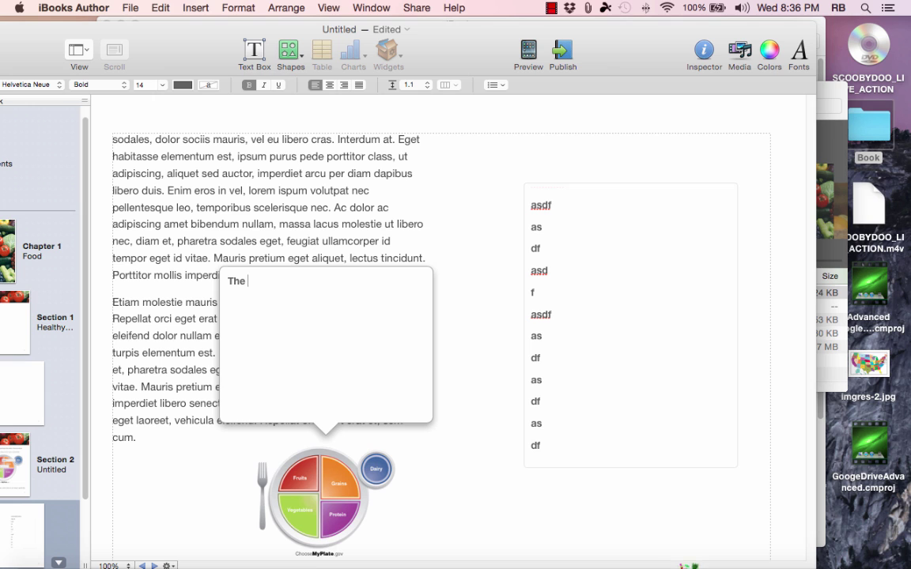
{"action": "type", "text": "New MyPlate"}
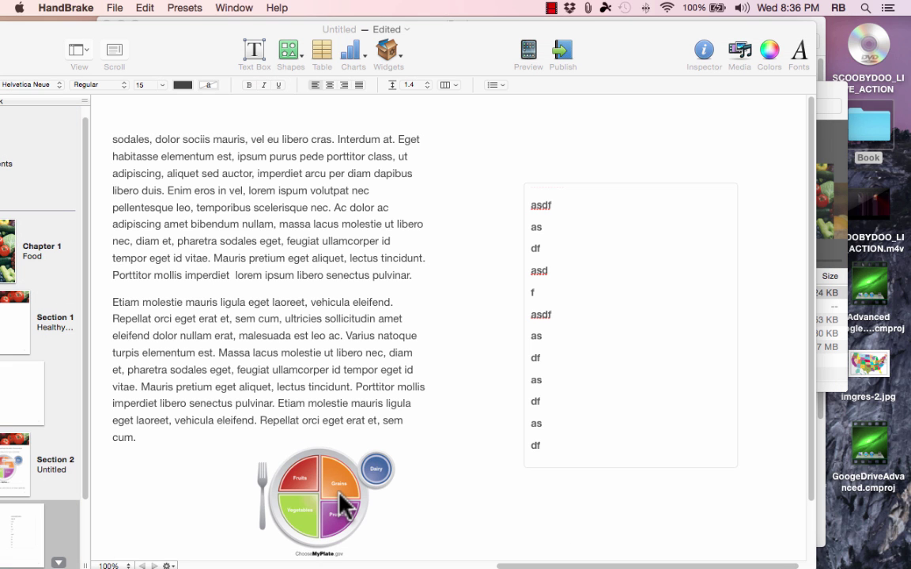
{"action": "left_click", "coordinate": [324, 504]}
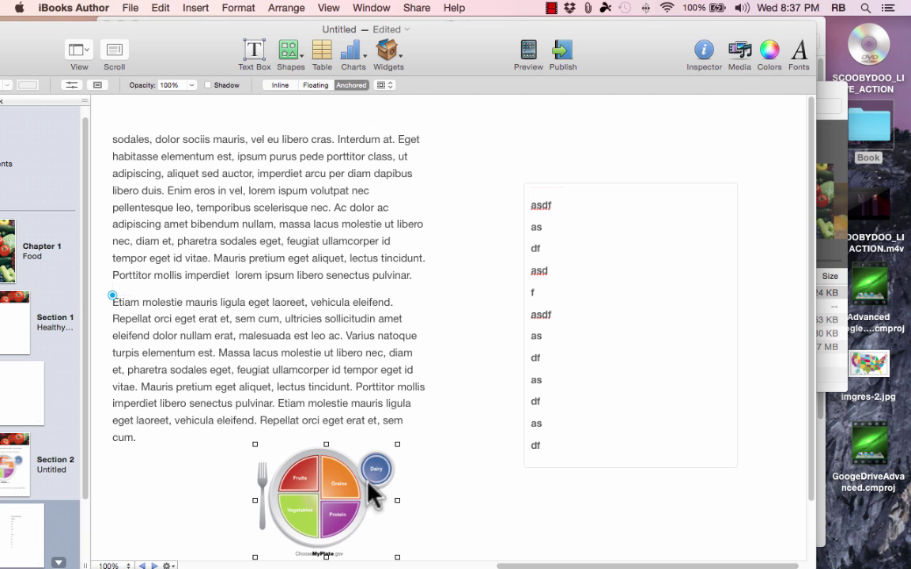
{"action": "double_click", "coordinate": [585, 38]}
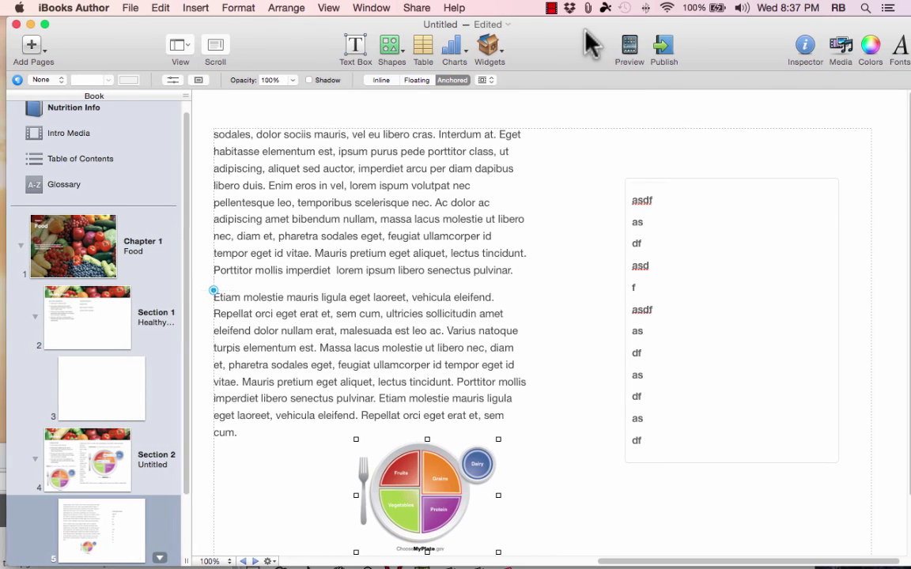
Insert a Review widget on page 5, move it beside the body text, and set its question to "Which of these is a fruit?".
{"action": "left_click", "coordinate": [488, 45]}
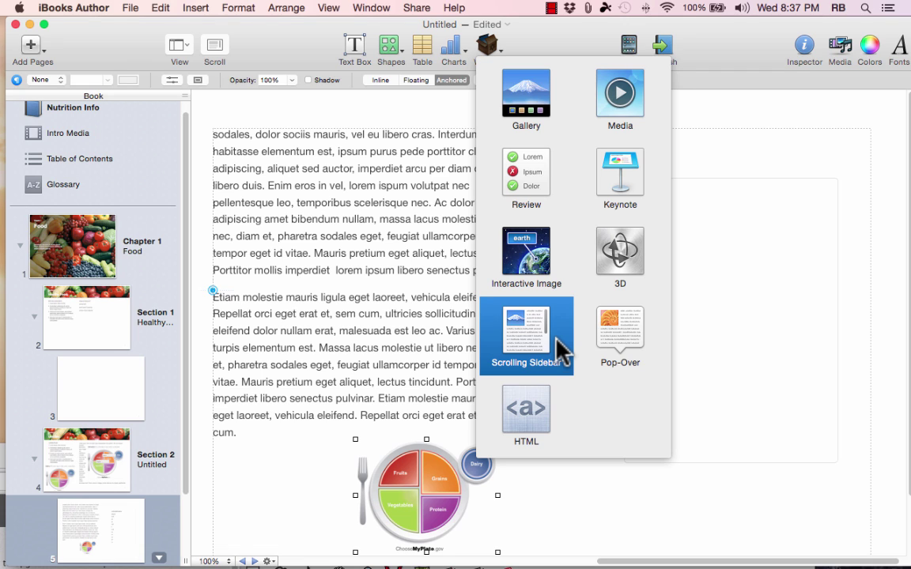
{"action": "left_click", "coordinate": [535, 192]}
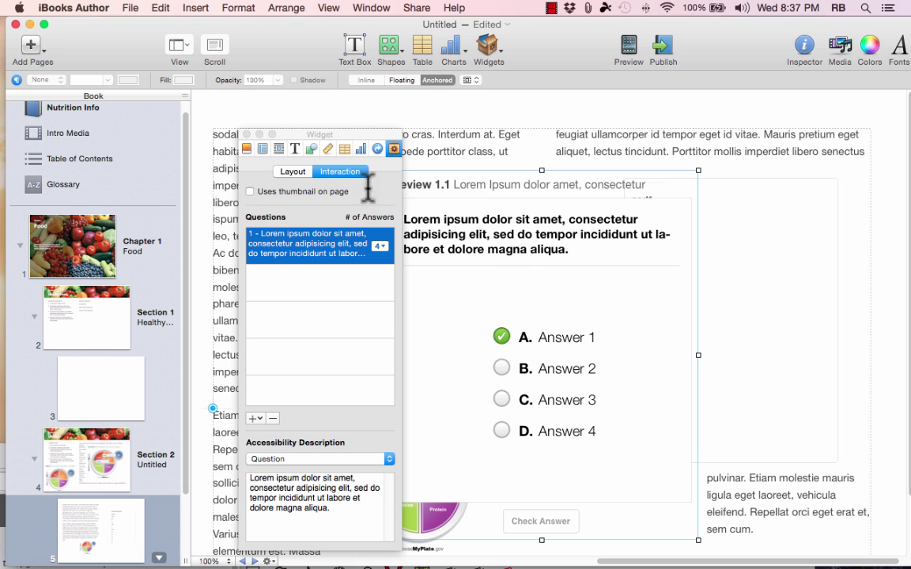
{"action": "left_click_drag", "start_coordinate": [571, 177], "coordinate": [716, 170]}
{"action": "triple_click", "coordinate": [638, 225]}
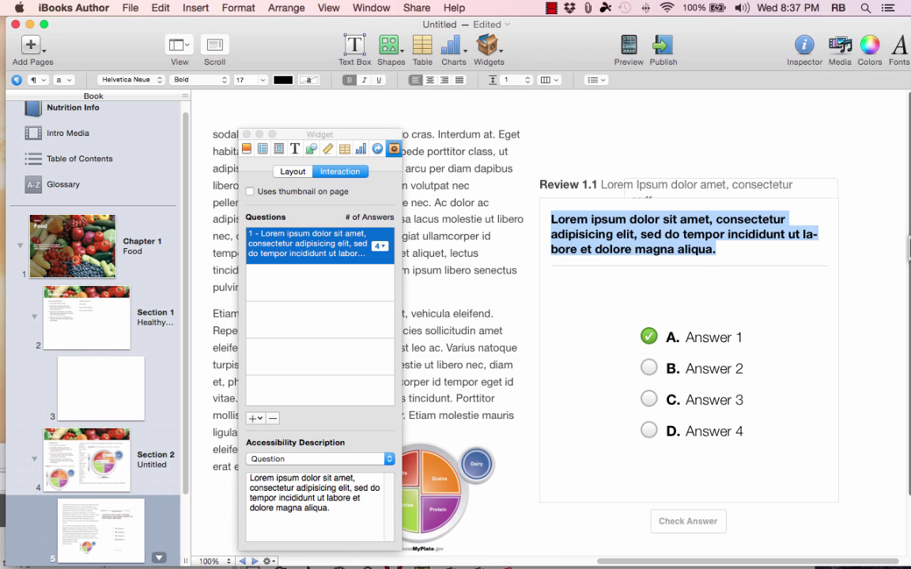
{"action": "type", "text": "Which of these is a fruit?"}
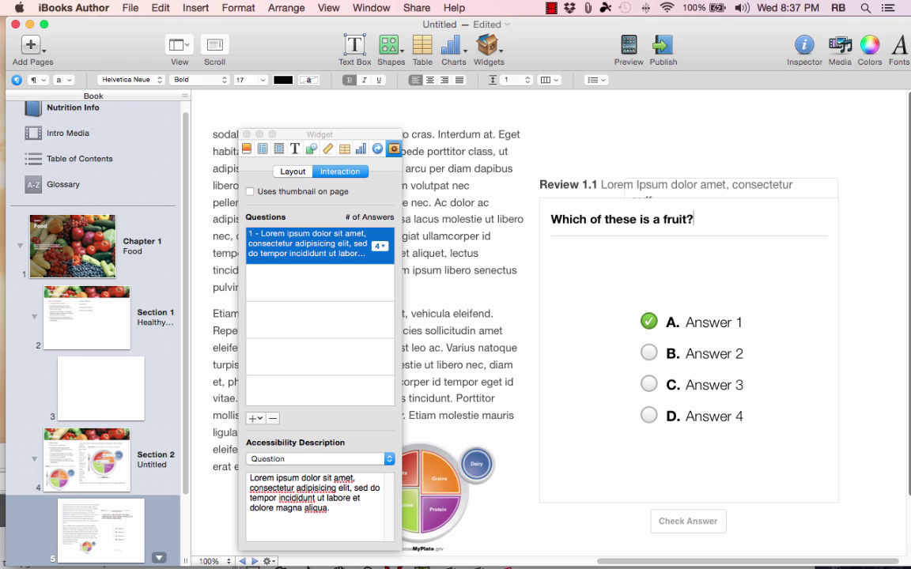
Set the review answers to Lettuce, Beans, Peas and Grapes, and mark Grapes as the correct one.
{"action": "triple_click", "coordinate": [706, 322]}
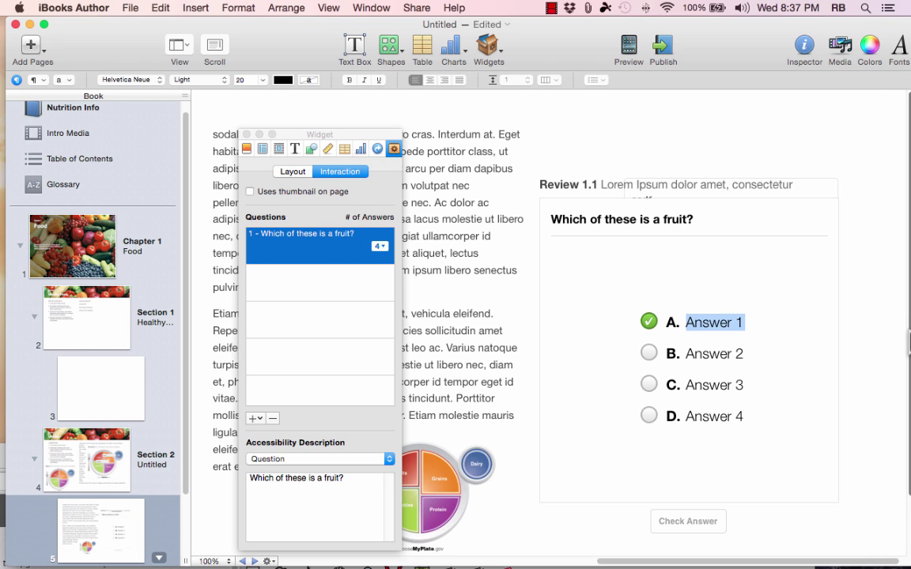
{"action": "type", "text": "Lettuce"}
{"action": "key", "text": "Tab"}
{"action": "type", "text": "Beans"}
{"action": "key", "text": "Tab"}
{"action": "type", "text": "Peas"}
{"action": "key", "text": "Tab"}
{"action": "type", "text": "Grapes"}
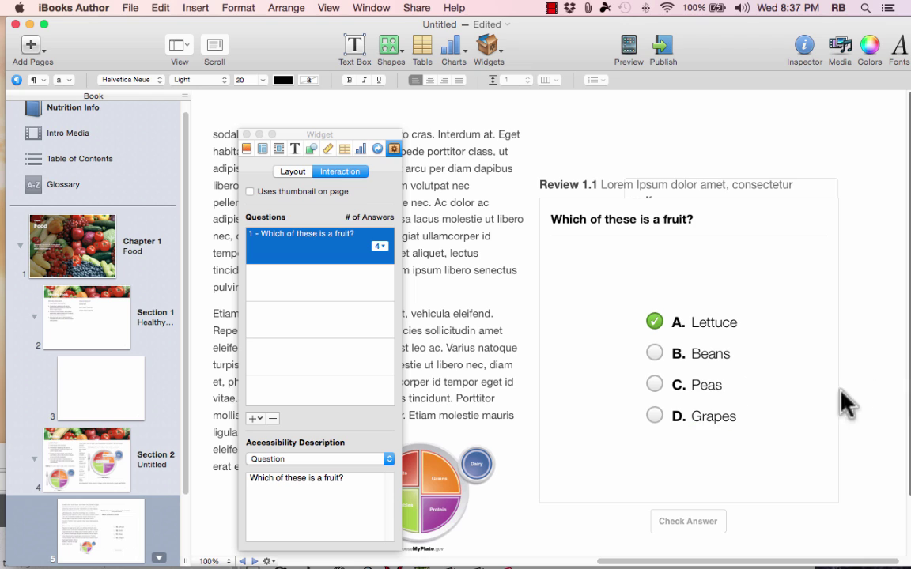
{"action": "left_click", "coordinate": [653, 321]}
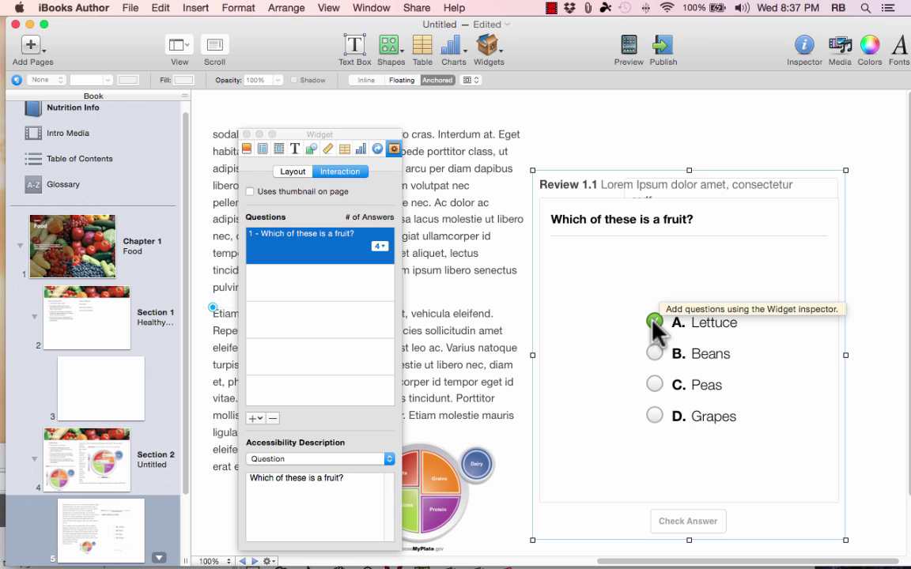
{"action": "left_click", "coordinate": [654, 417]}
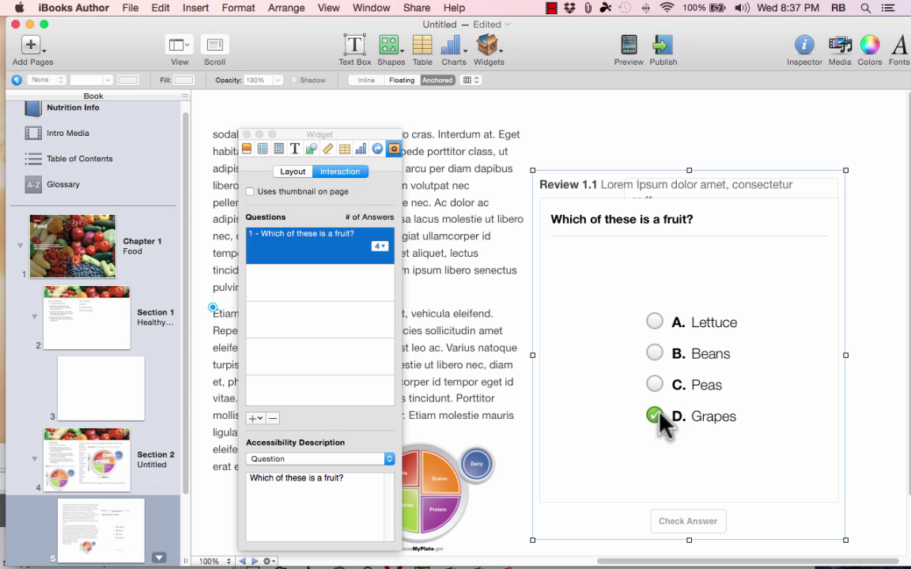
Shrink the Review widget, reposition it in the second column, and clear the placeholder title after "Review 1.1".
{"action": "scroll", "coordinate": [734, 285], "scroll_direction": "down", "scroll_amount": 1}
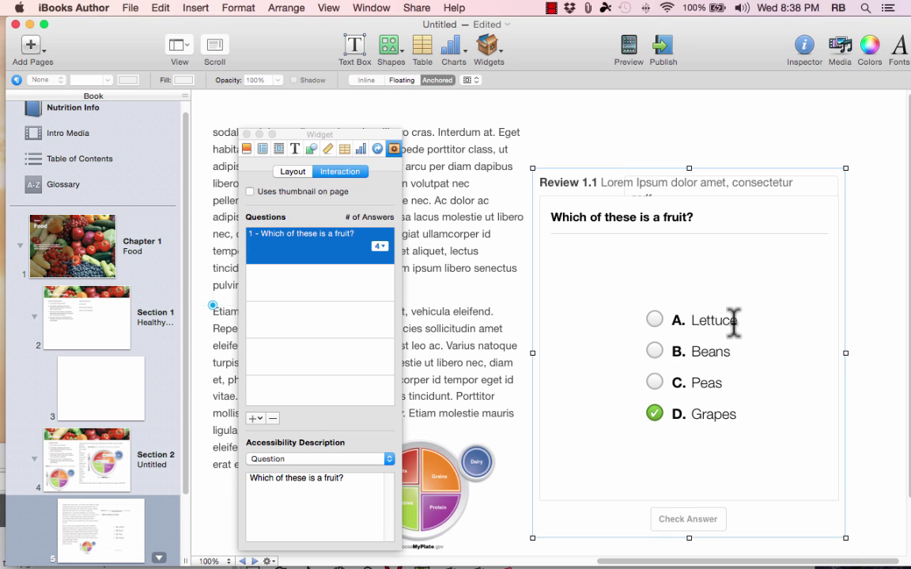
{"action": "left_click_drag", "start_coordinate": [846, 168], "coordinate": [807, 184]}
{"action": "left_click_drag", "start_coordinate": [740, 206], "coordinate": [775, 167]}
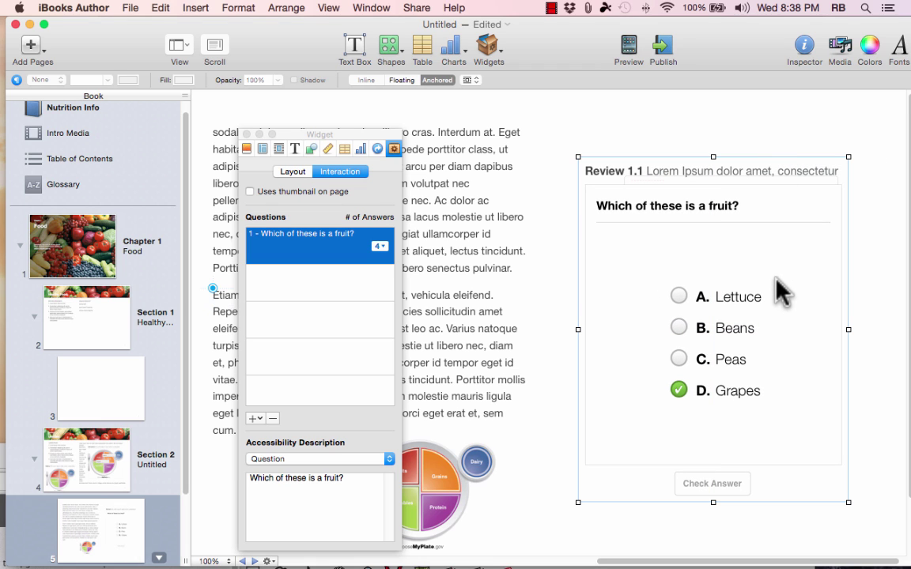
{"action": "double_click", "coordinate": [716, 167]}
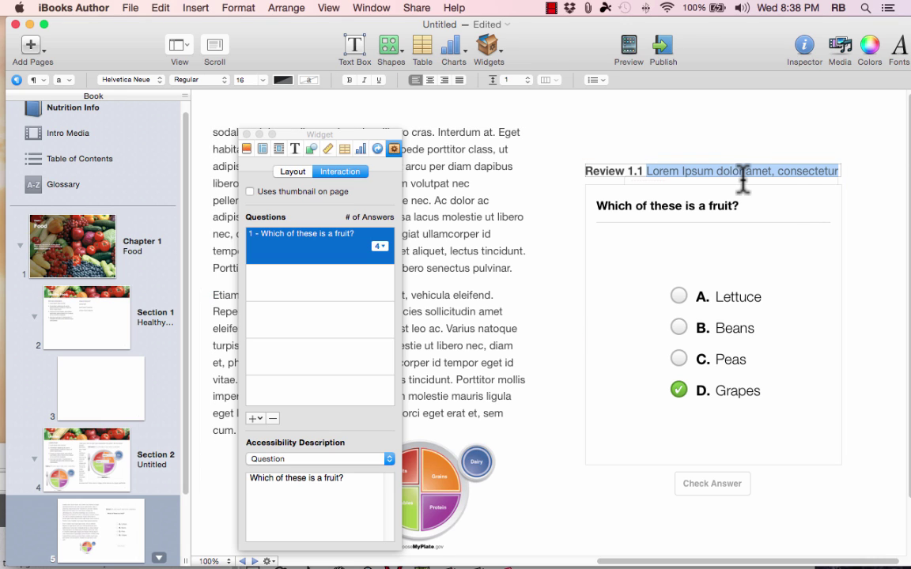
{"action": "type", "text": "sakjfl;k"}
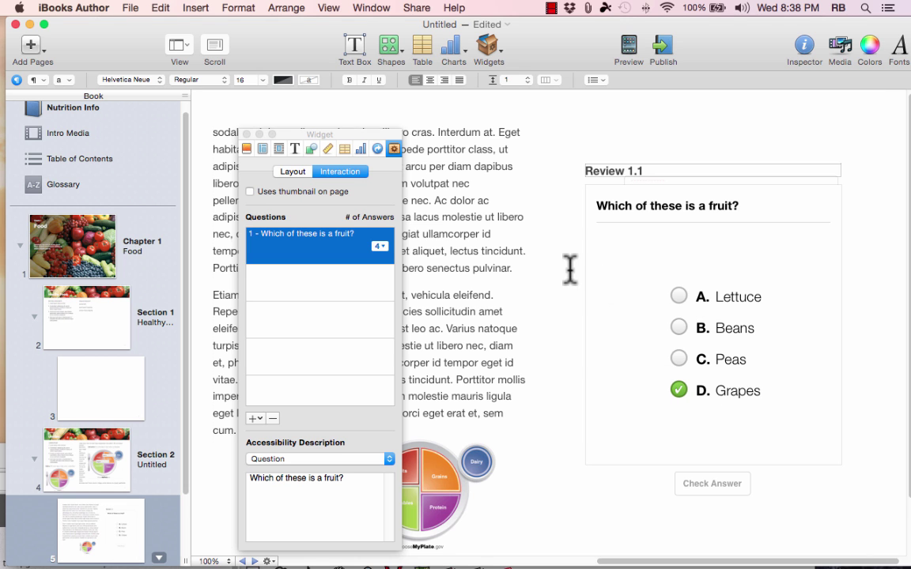
Shrink the scrolling sidebar and move it into the first column's text, place the Review widget in the second column, and close the inspector.
{"action": "left_click_drag", "start_coordinate": [661, 179], "coordinate": [541, 162]}
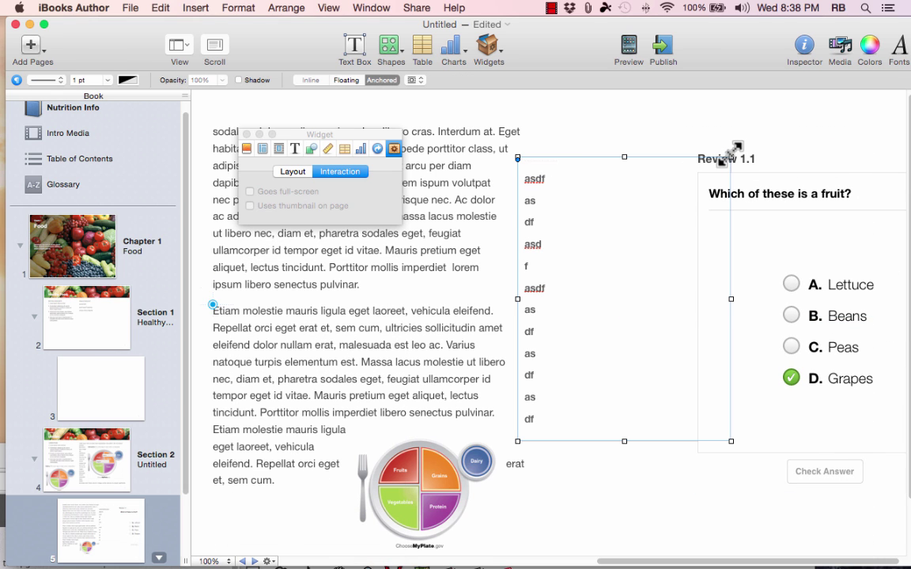
{"action": "left_click_drag", "start_coordinate": [729, 153], "coordinate": [659, 250]}
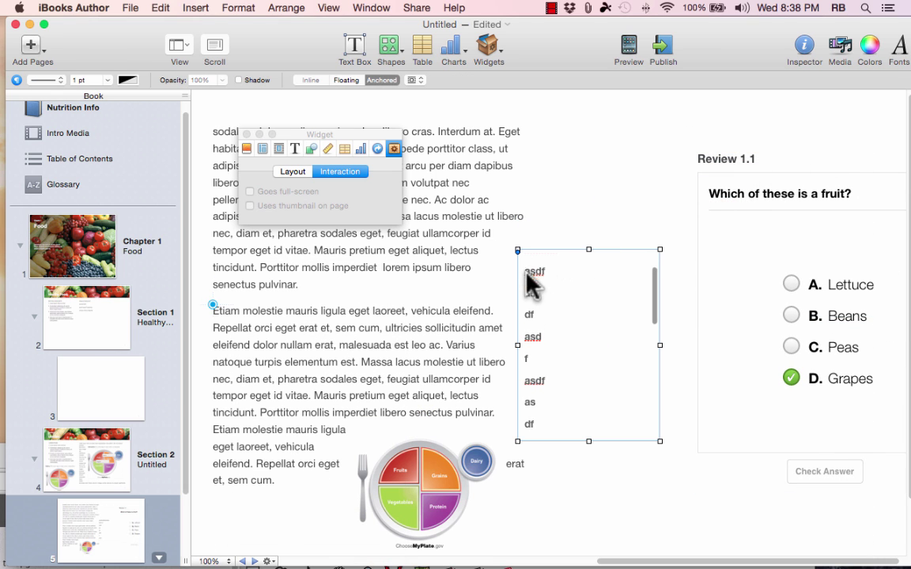
{"action": "left_click_drag", "start_coordinate": [532, 281], "coordinate": [429, 211]}
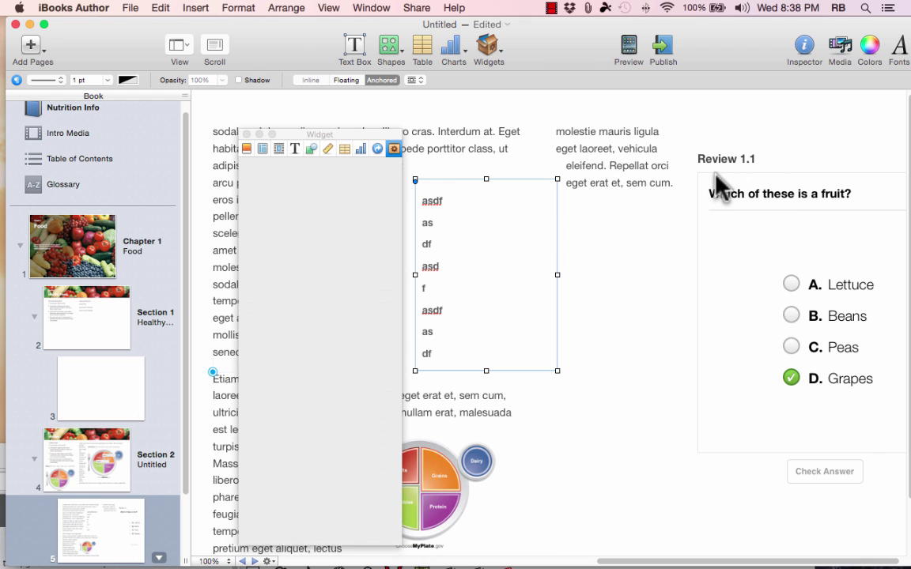
{"action": "left_click", "coordinate": [714, 178]}
{"action": "left_click", "coordinate": [246, 134]}
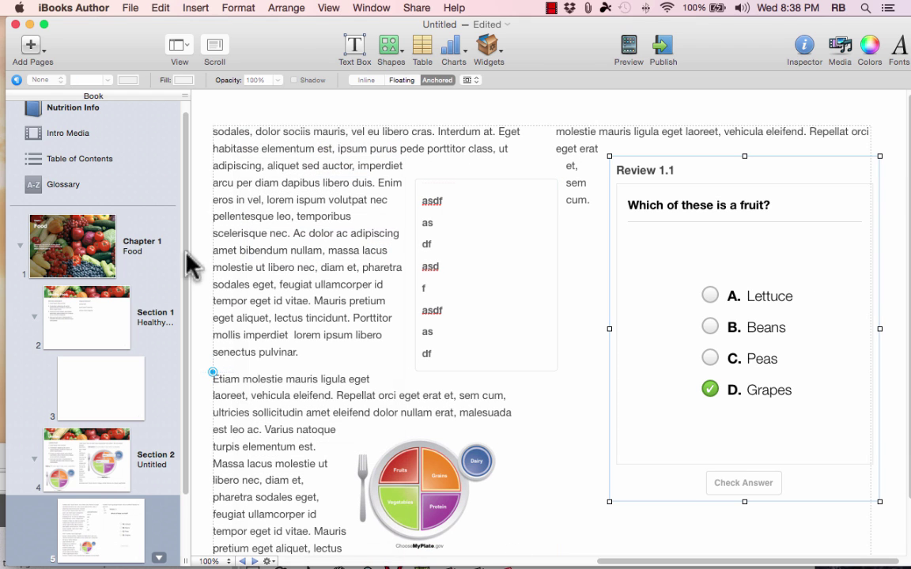
Add a blank page to Section 2 after page 5 and go to it.
{"action": "left_click", "coordinate": [31, 45]}
{"action": "left_click", "coordinate": [79, 168]}
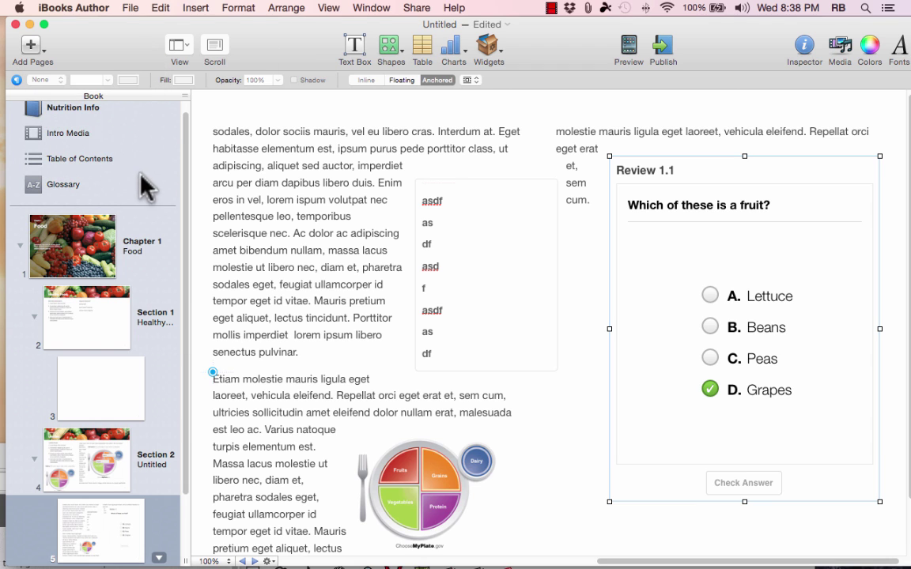
{"action": "left_click", "coordinate": [31, 45]}
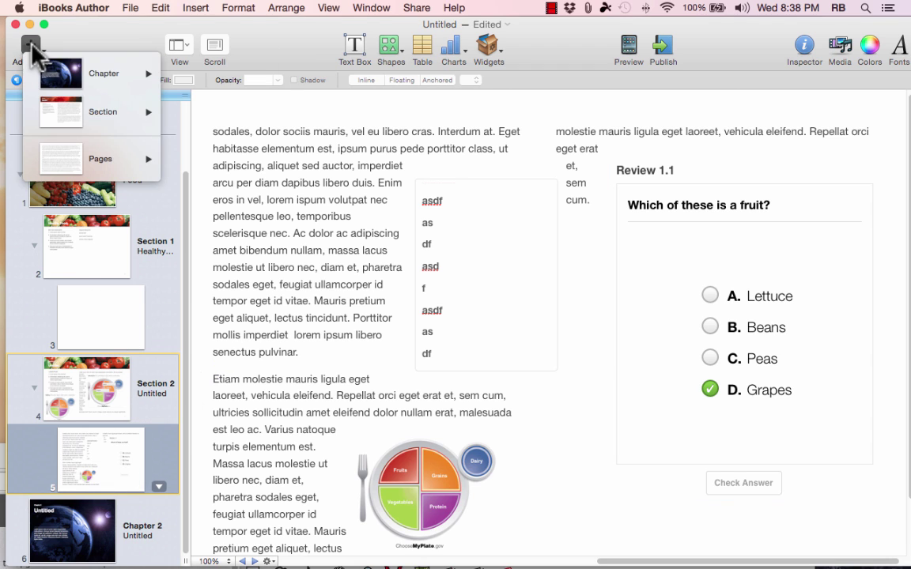
{"action": "mouse_move", "coordinate": [127, 167]}
{"action": "left_click", "coordinate": [210, 211]}
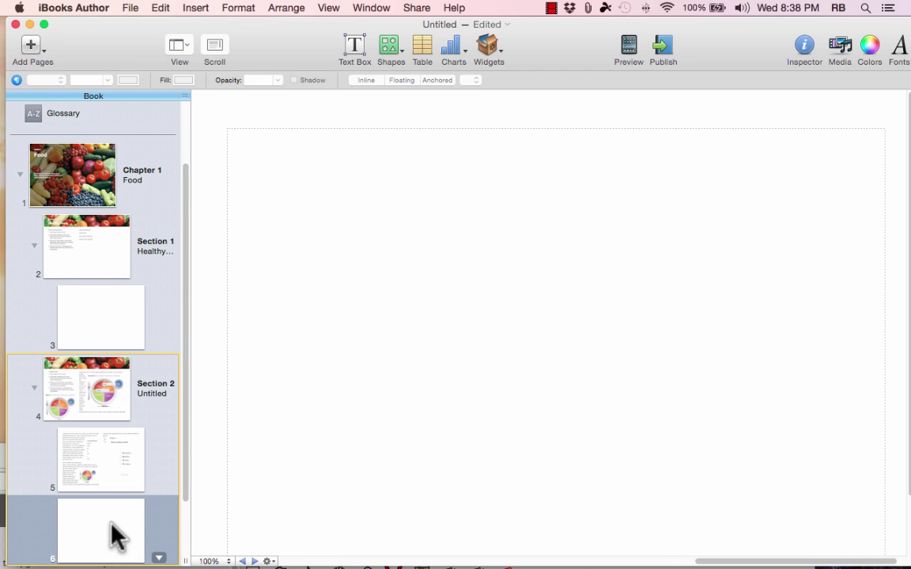
{"action": "left_click", "coordinate": [446, 329]}
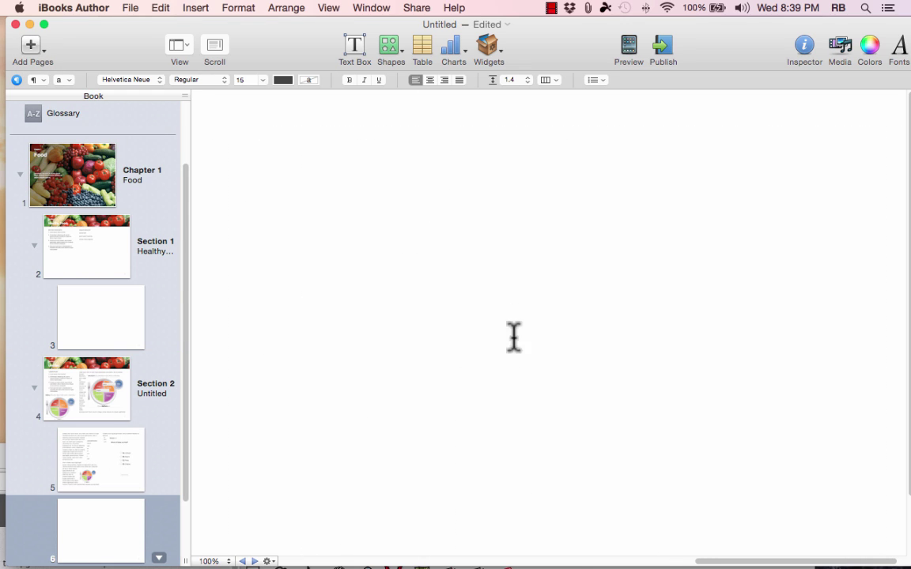
Insert a 3D widget on page 6 and move it to the upper part of the page's right half.
{"action": "left_click", "coordinate": [489, 48]}
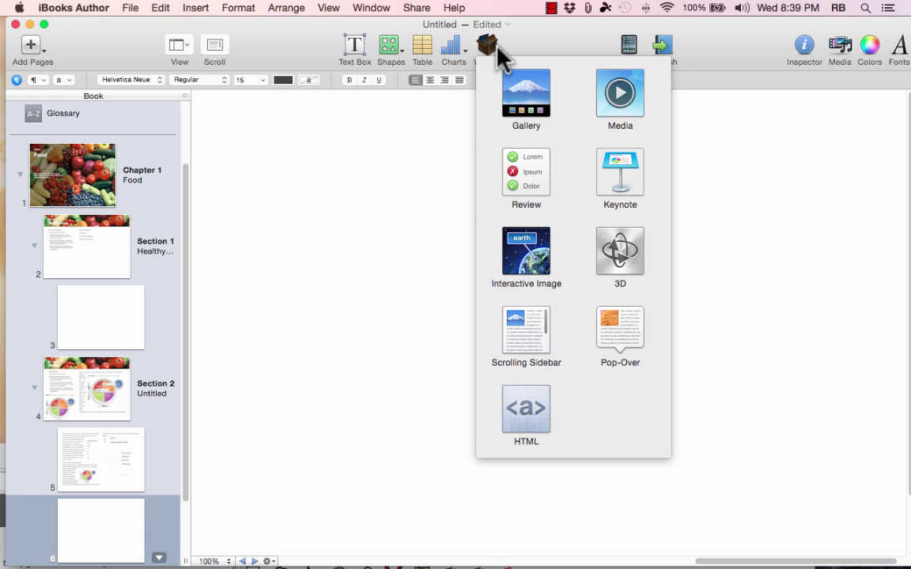
{"action": "left_click", "coordinate": [613, 254]}
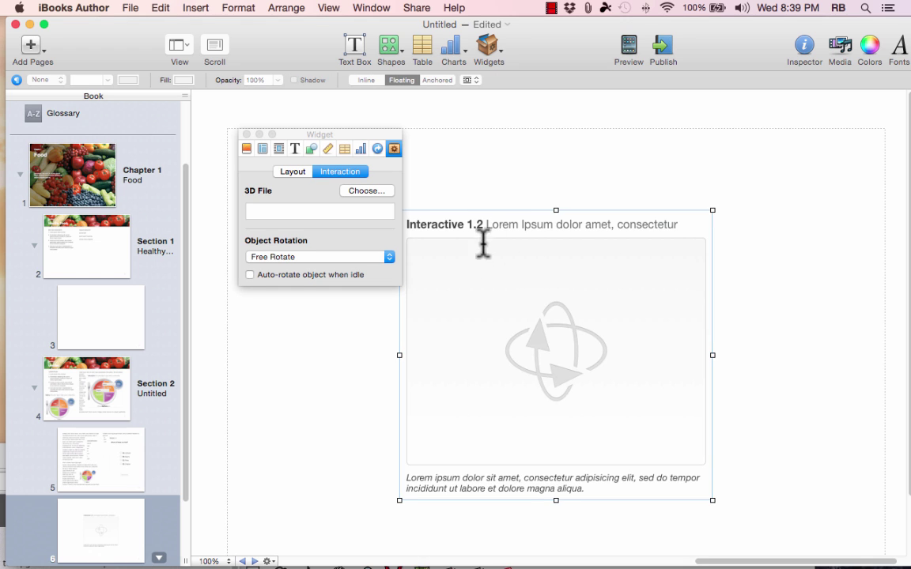
{"action": "left_click_drag", "start_coordinate": [481, 239], "coordinate": [586, 181]}
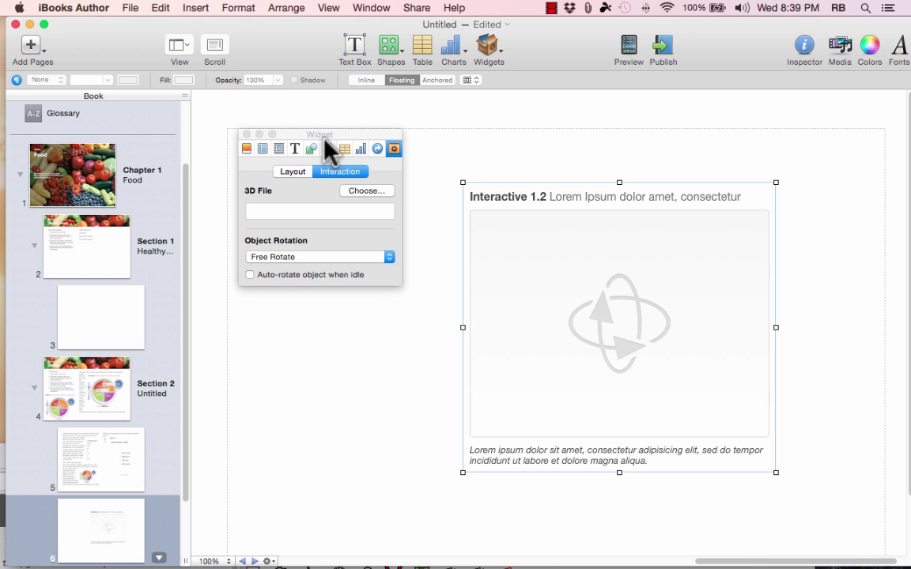
Keep the 3D widget's object rotation at Free Rotate and turn on auto-rotating the object when idle.
{"action": "left_click_drag", "start_coordinate": [319, 136], "coordinate": [342, 144]}
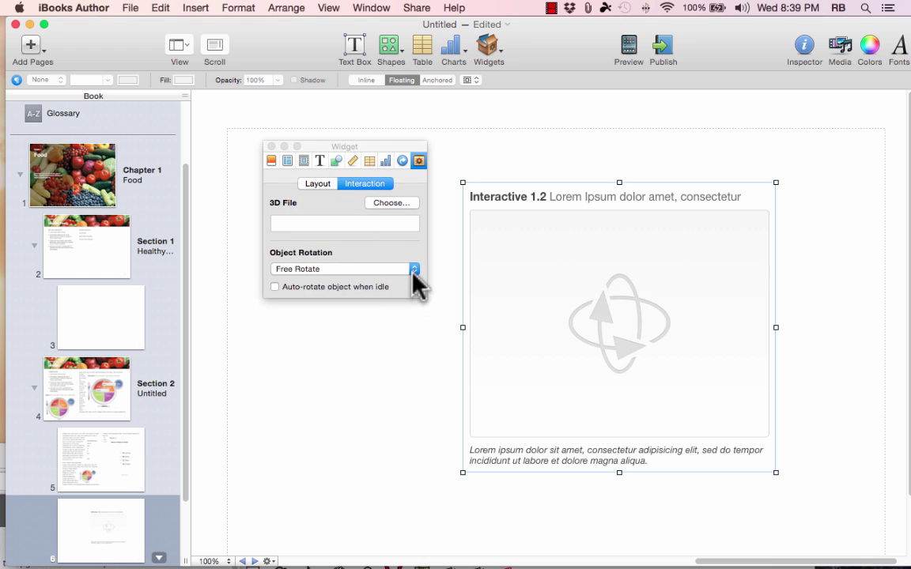
{"action": "left_click", "coordinate": [411, 271]}
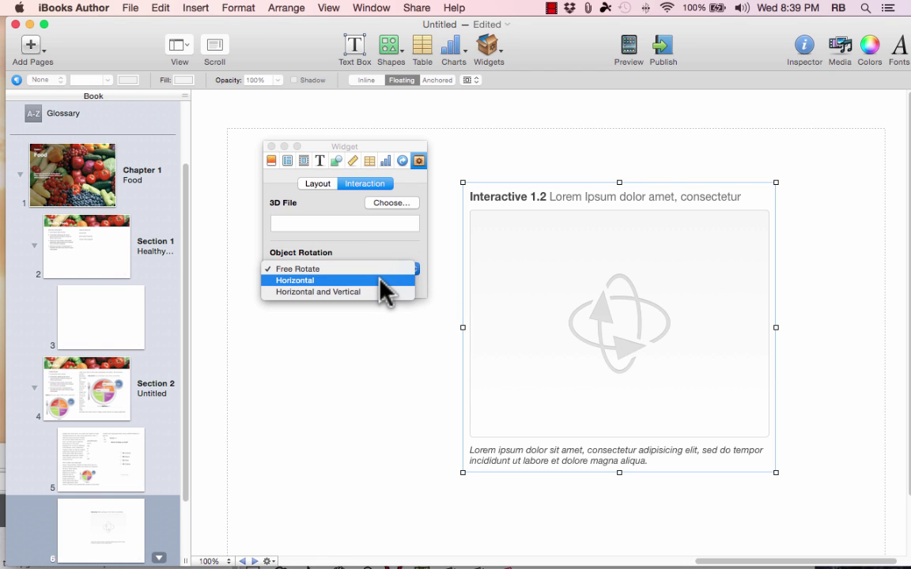
{"action": "left_click", "coordinate": [384, 245]}
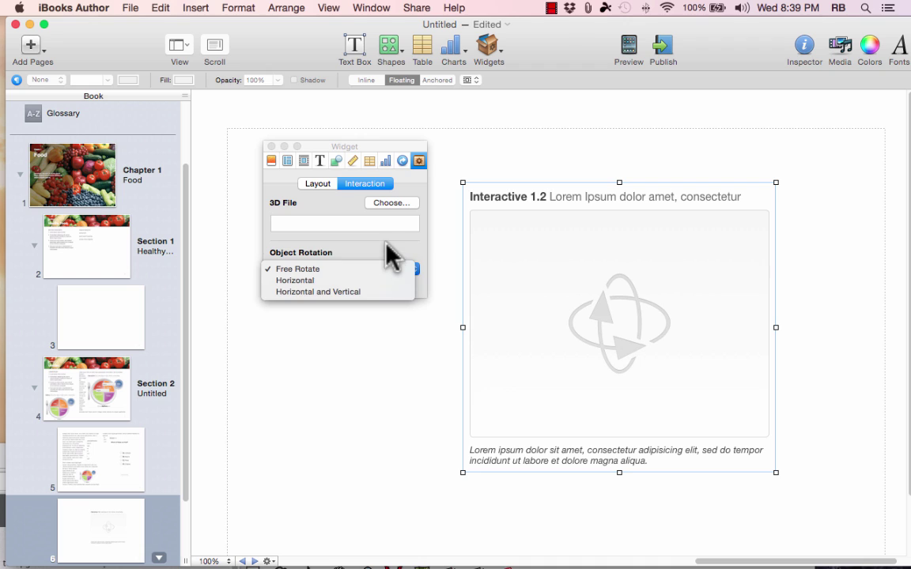
{"action": "left_click", "coordinate": [274, 286]}
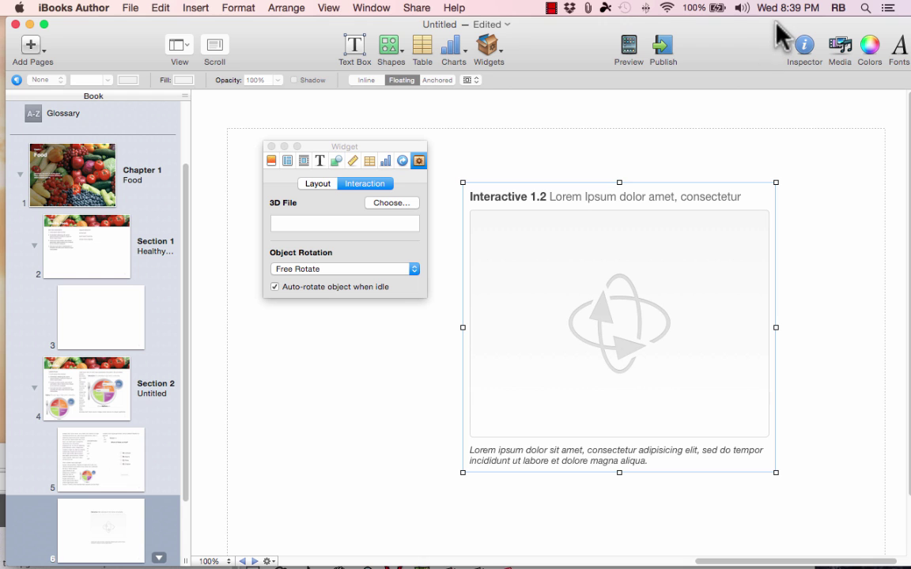
Switch to SketchUp and open the 3D Warehouse to get models.
{"action": "left_click_drag", "start_coordinate": [779, 36], "coordinate": [783, 117]}
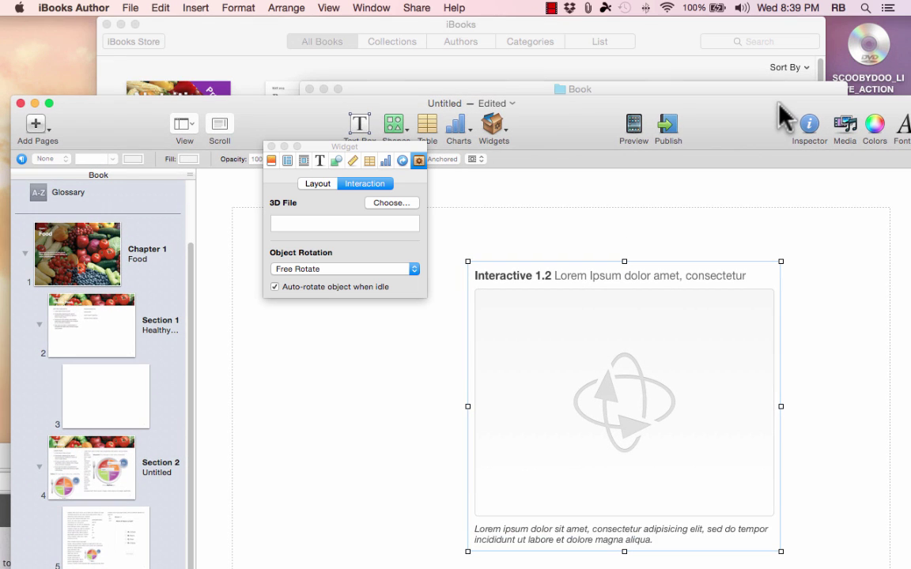
{"action": "left_click_drag", "start_coordinate": [610, 111], "coordinate": [593, 12]}
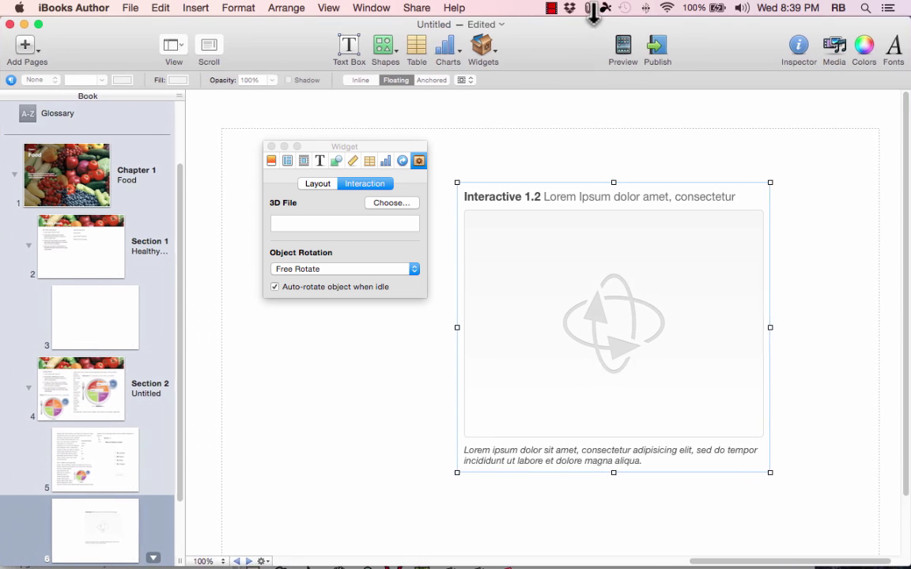
{"action": "mouse_move", "coordinate": [640, 566]}
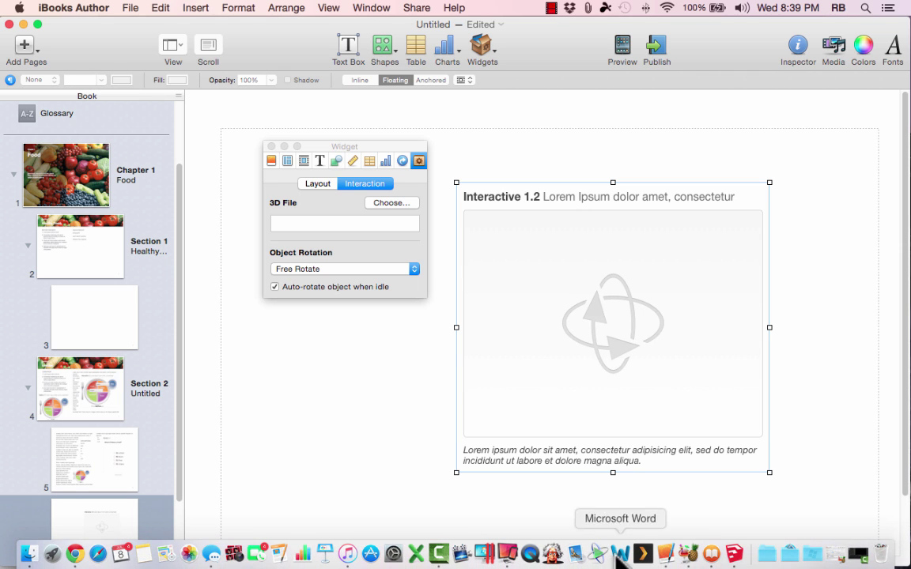
{"action": "left_click", "coordinate": [735, 556]}
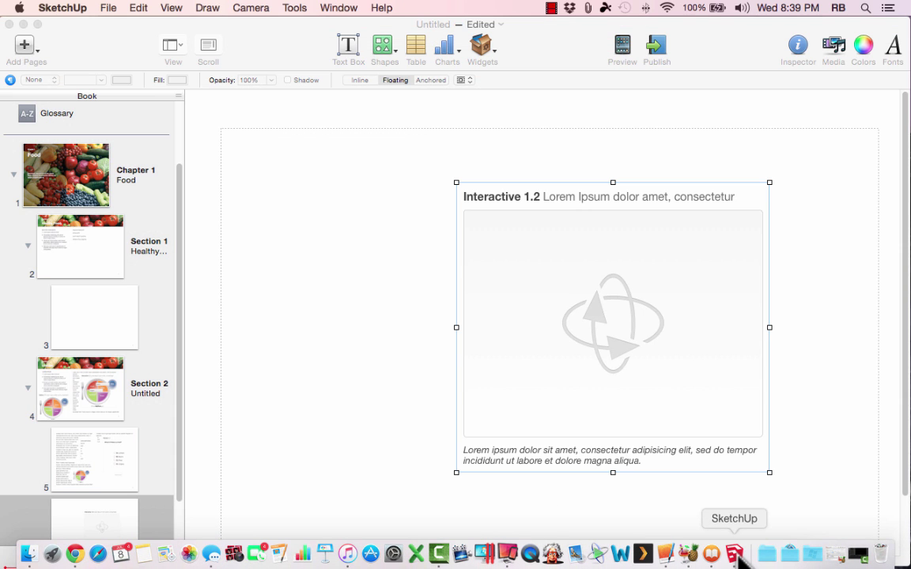
{"action": "left_click", "coordinate": [117, 9]}
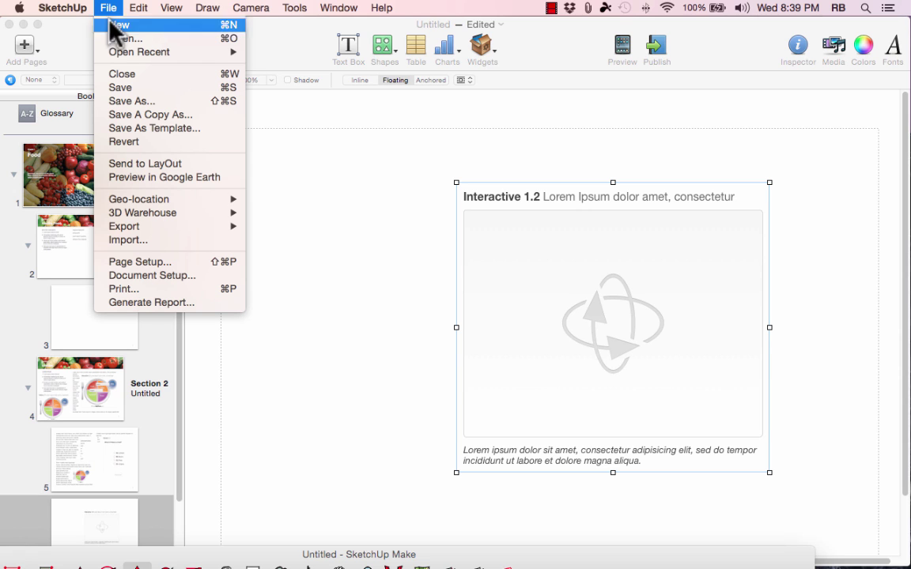
{"action": "mouse_move", "coordinate": [140, 216]}
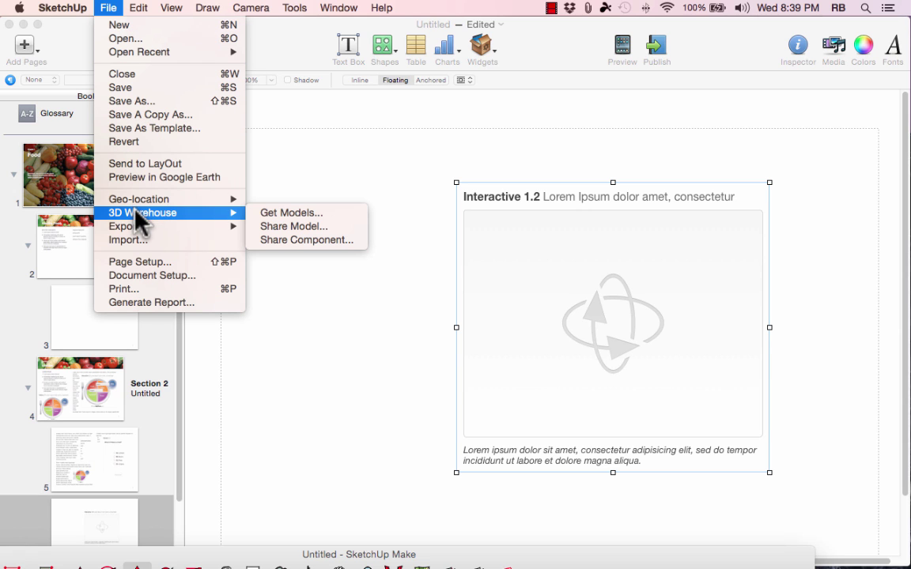
{"action": "left_click", "coordinate": [273, 215]}
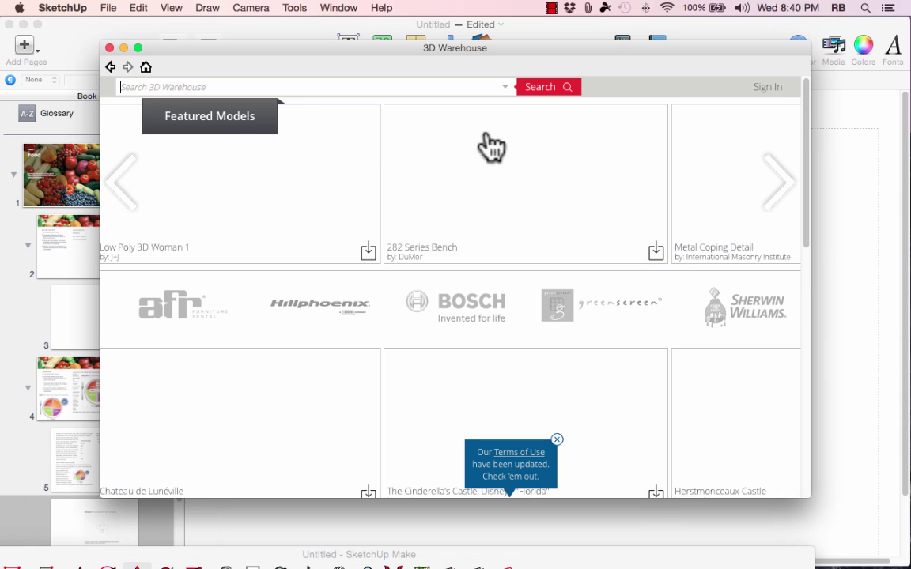
Search the 3D Warehouse for banana and load the banana bunch model directly into SketchUp.
{"action": "left_click", "coordinate": [283, 83]}
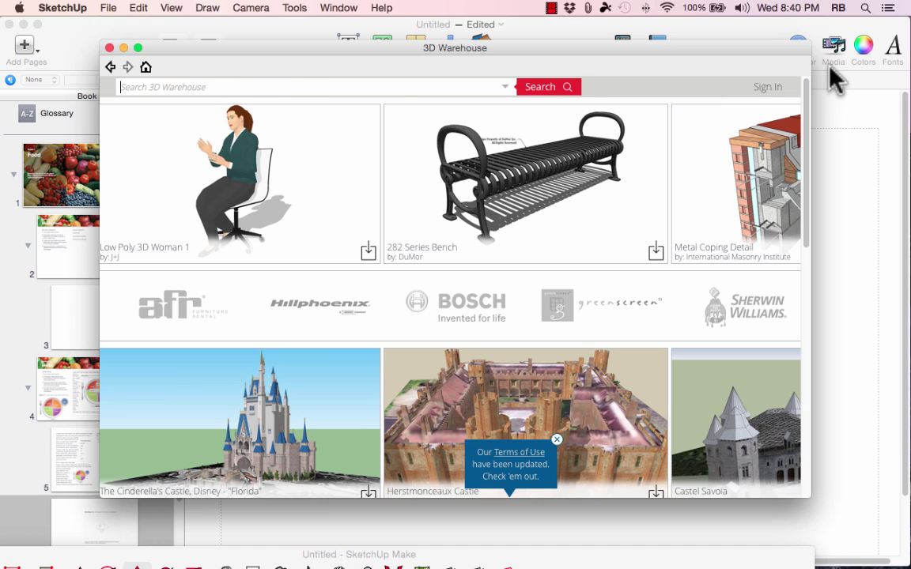
{"action": "type", "text": "banana"}
{"action": "key", "text": "Return"}
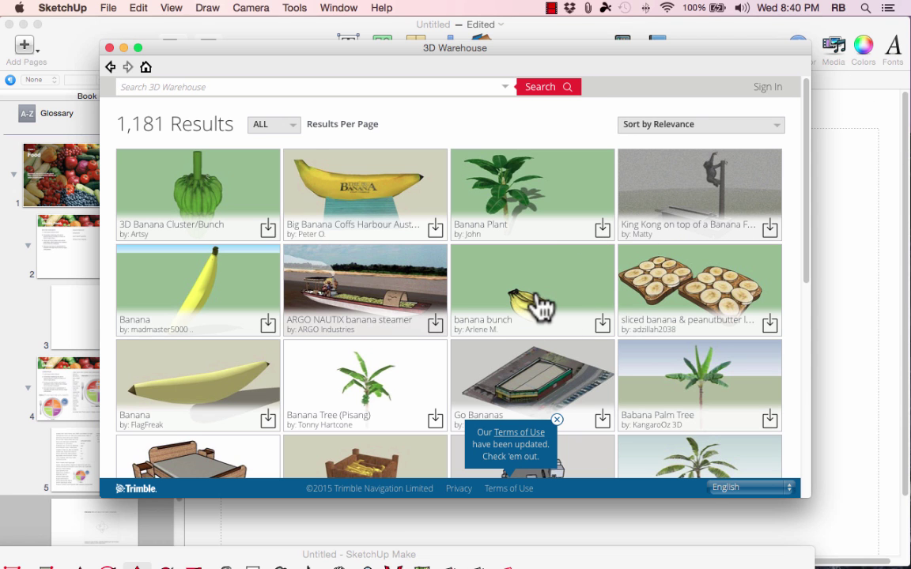
{"action": "left_click", "coordinate": [604, 326]}
{"action": "left_click", "coordinate": [566, 211]}
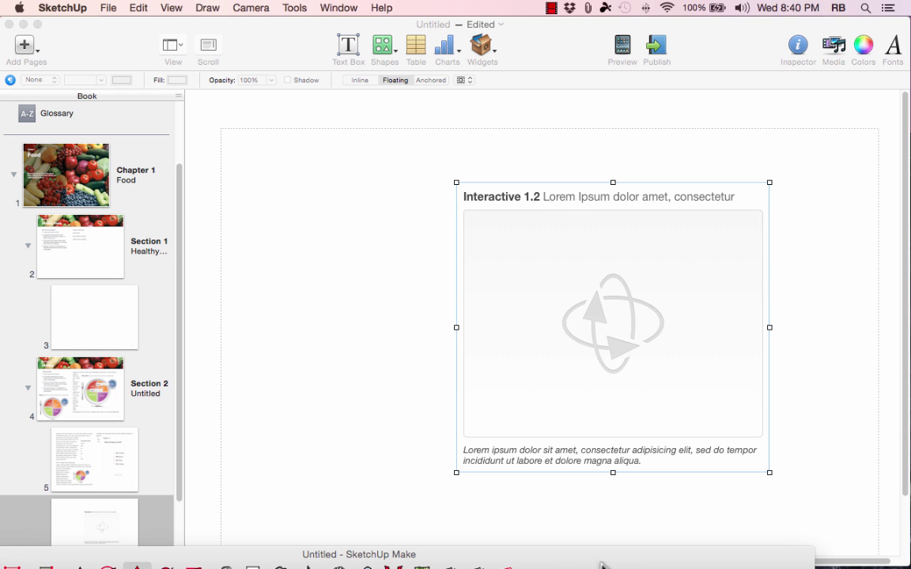
Bring the SketchUp model window into view, review the 3D model export formats with COLLADA File (*.dae) selected, and cancel the export.
{"action": "mouse_move", "coordinate": [601, 566]}
{"action": "left_mouse_down"}
{"action": "mouse_move", "coordinate": [617, 531]}
{"action": "mouse_move", "coordinate": [661, 197]}
{"action": "mouse_move", "coordinate": [667, 82]}
{"action": "mouse_move", "coordinate": [629, 61]}
{"action": "left_mouse_up"}
{"action": "double_click", "coordinate": [628, 61]}
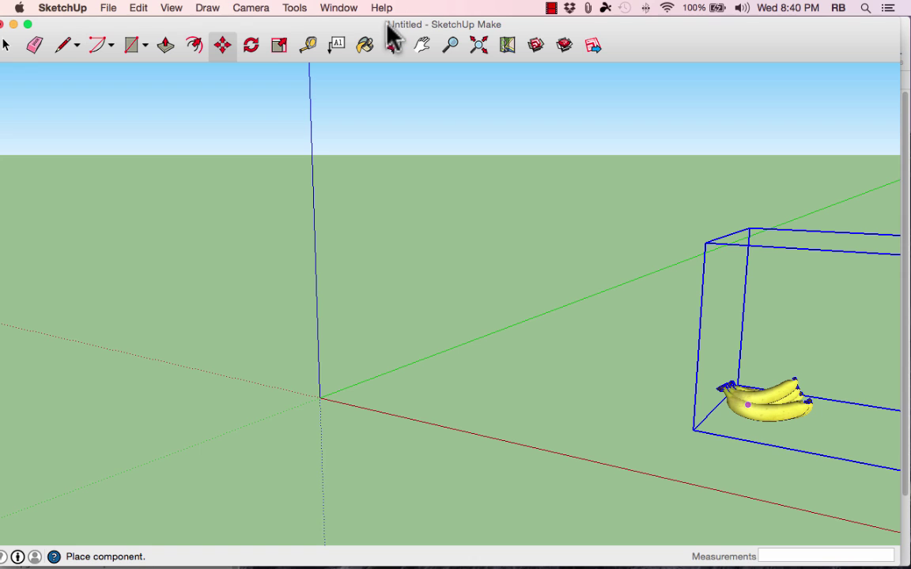
{"action": "left_click_drag", "start_coordinate": [365, 22], "coordinate": [373, 21]}
{"action": "left_click", "coordinate": [111, 9]}
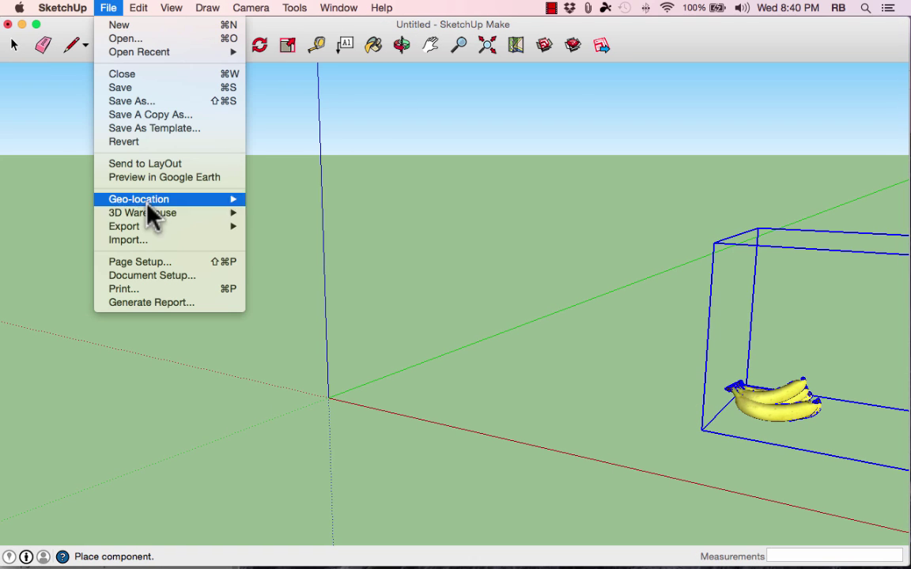
{"action": "mouse_move", "coordinate": [167, 229]}
{"action": "left_click", "coordinate": [277, 228]}
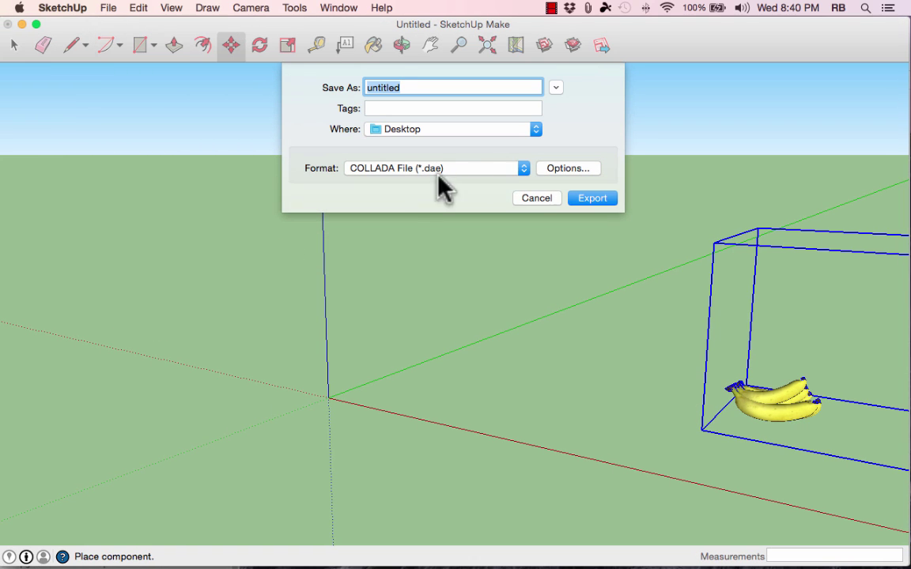
{"action": "left_click", "coordinate": [522, 170]}
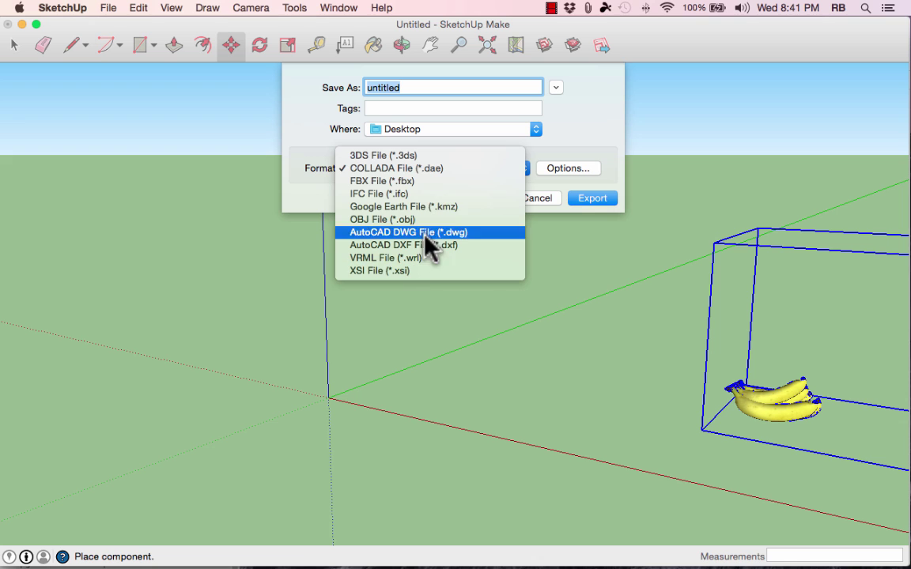
{"action": "left_click", "coordinate": [433, 169]}
{"action": "left_click", "coordinate": [542, 202]}
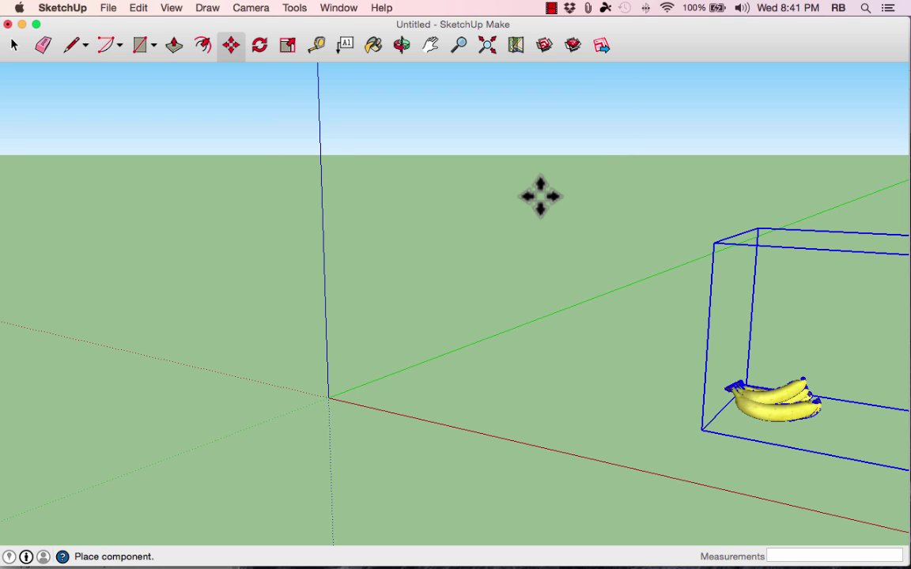
Return to iBooks Author and add banana.dae from the Book folder to the 3D widget on page 6.
{"action": "mouse_move", "coordinate": [139, 45]}
{"action": "left_mouse_down"}
{"action": "mouse_move", "coordinate": [102, 182]}
{"action": "mouse_move", "coordinate": [36, 214]}
{"action": "mouse_move", "coordinate": [75, 203]}
{"action": "mouse_move", "coordinate": [105, 220]}
{"action": "left_mouse_up"}
{"action": "left_click", "coordinate": [41, 203]}
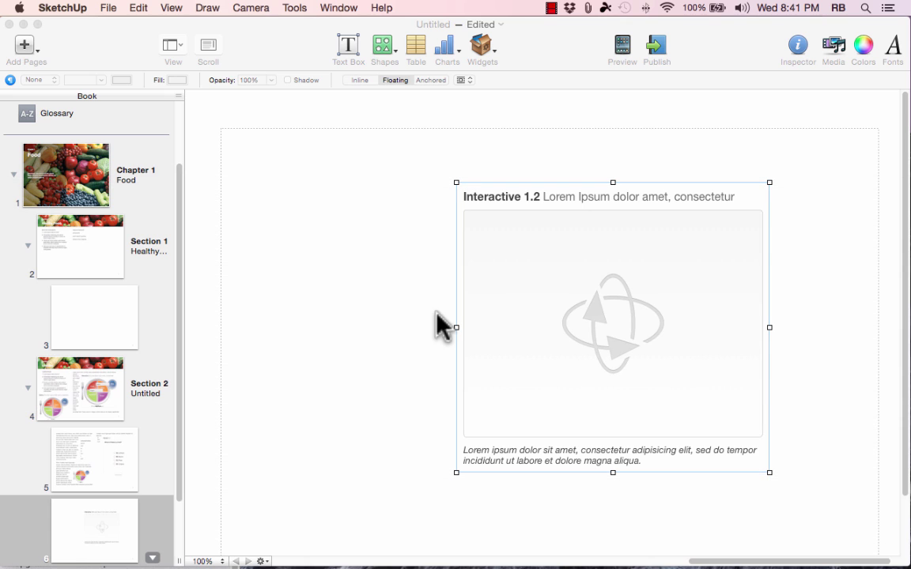
{"action": "left_click", "coordinate": [793, 40]}
{"action": "left_click_drag", "start_coordinate": [788, 24], "coordinate": [698, 24]}
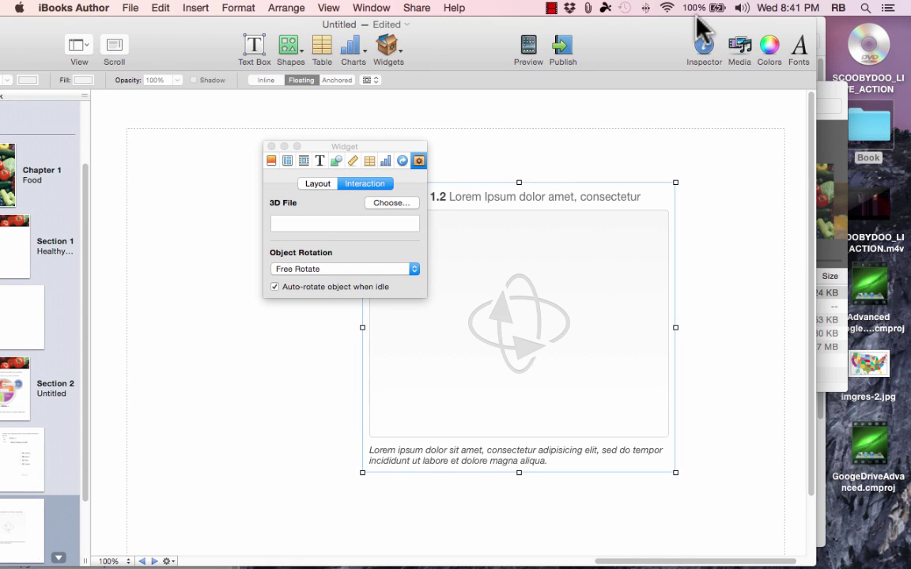
{"action": "left_click_drag", "start_coordinate": [381, 147], "coordinate": [285, 138]}
{"action": "left_click", "coordinate": [819, 158]}
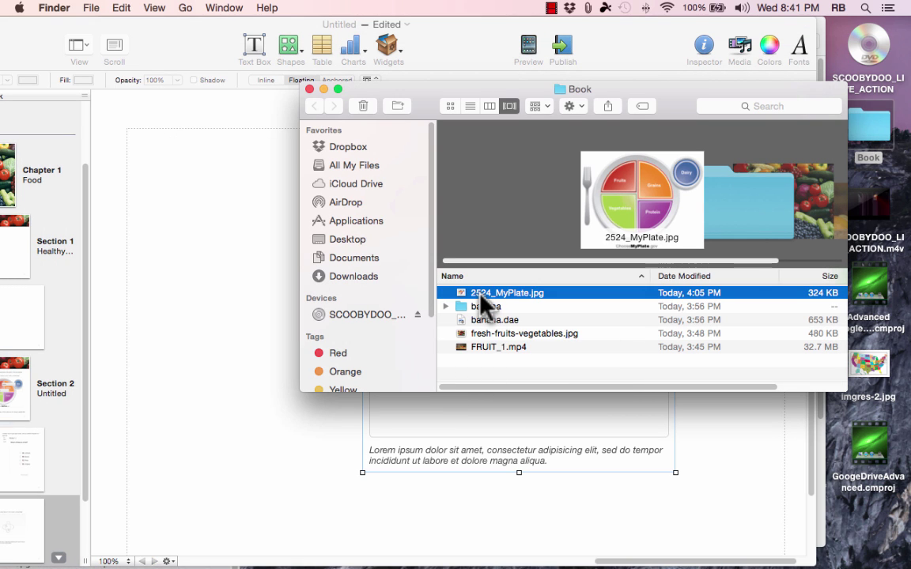
{"action": "left_click_drag", "start_coordinate": [484, 317], "coordinate": [460, 400]}
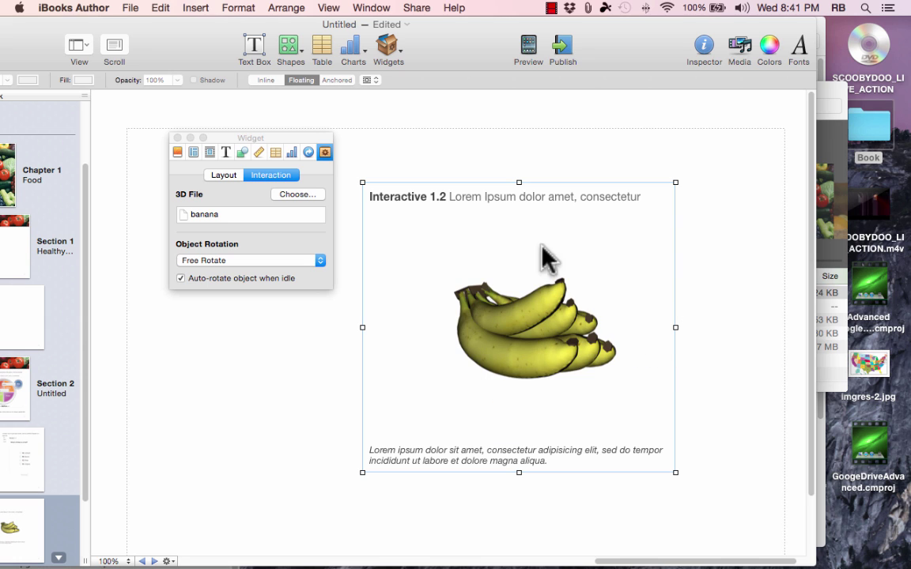
Select the 3D widget's title and caption placeholders in turn, close the inspector, and move the book window back into place.
{"action": "left_click", "coordinate": [510, 197]}
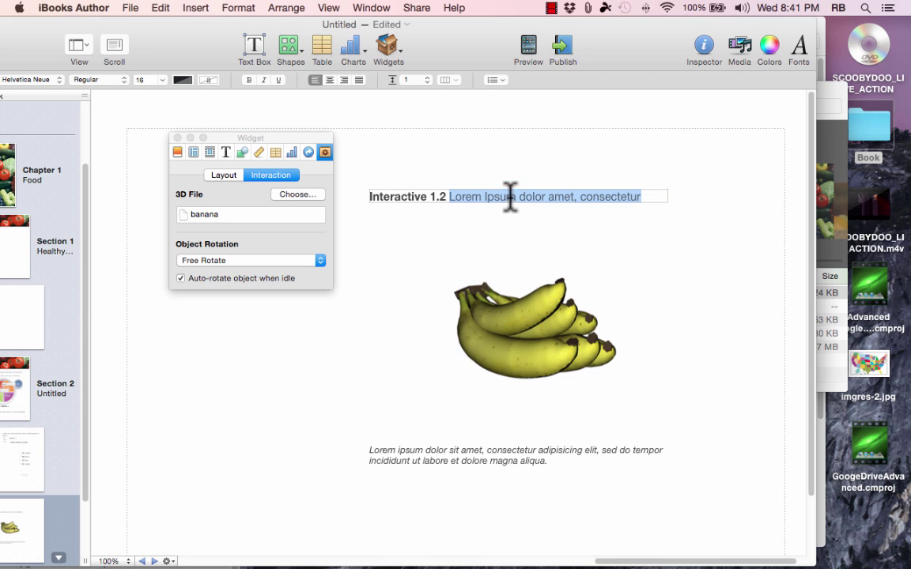
{"action": "left_click", "coordinate": [457, 454]}
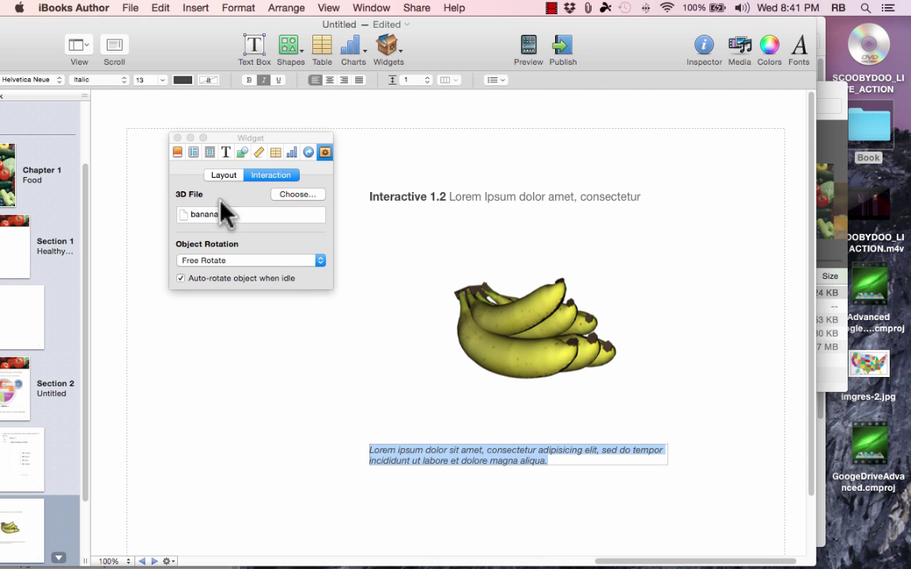
{"action": "left_click", "coordinate": [177, 137]}
{"action": "left_click_drag", "start_coordinate": [488, 44], "coordinate": [582, 41]}
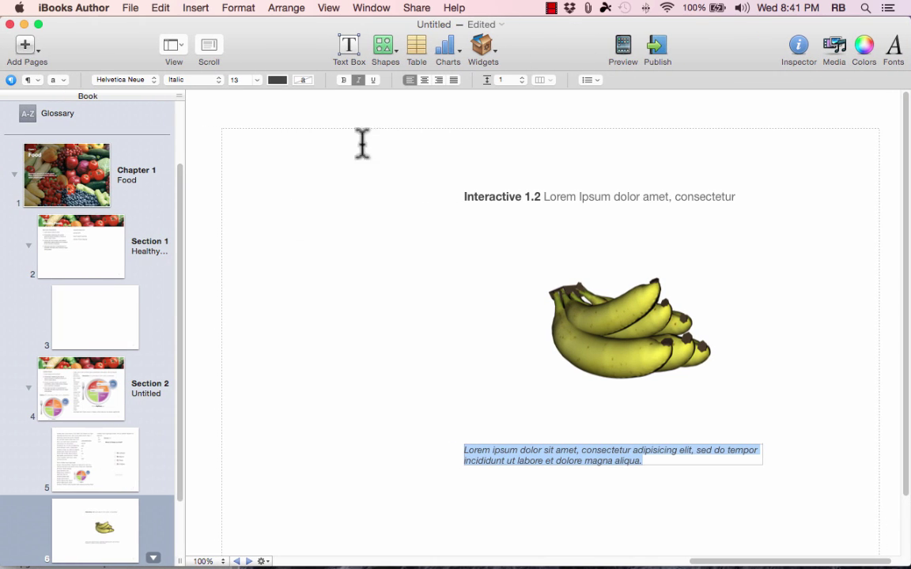
Preview the book on This computer (iBooks for Mac) and dismiss the scrolling view notice.
{"action": "scroll", "coordinate": [90, 348], "scroll_direction": "up", "scroll_amount": 3}
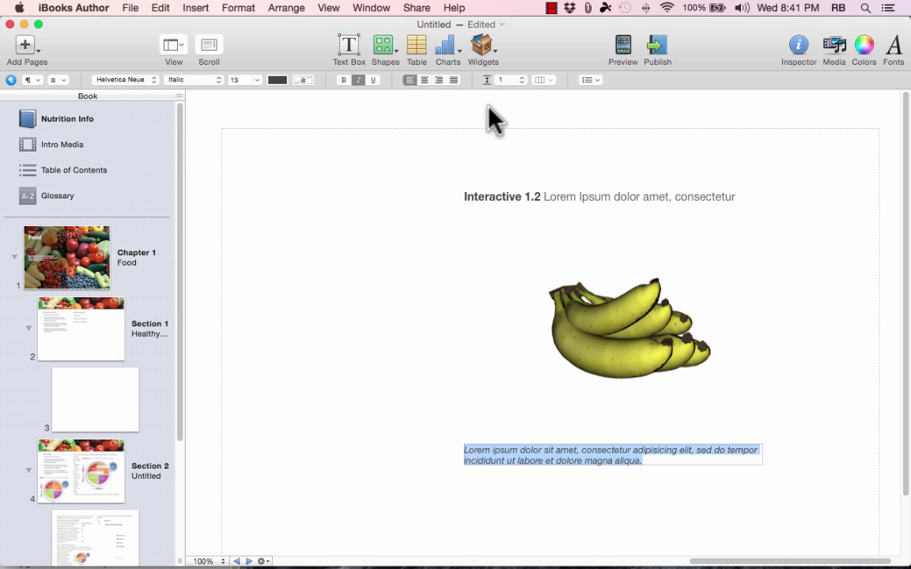
{"action": "left_click", "coordinate": [625, 52]}
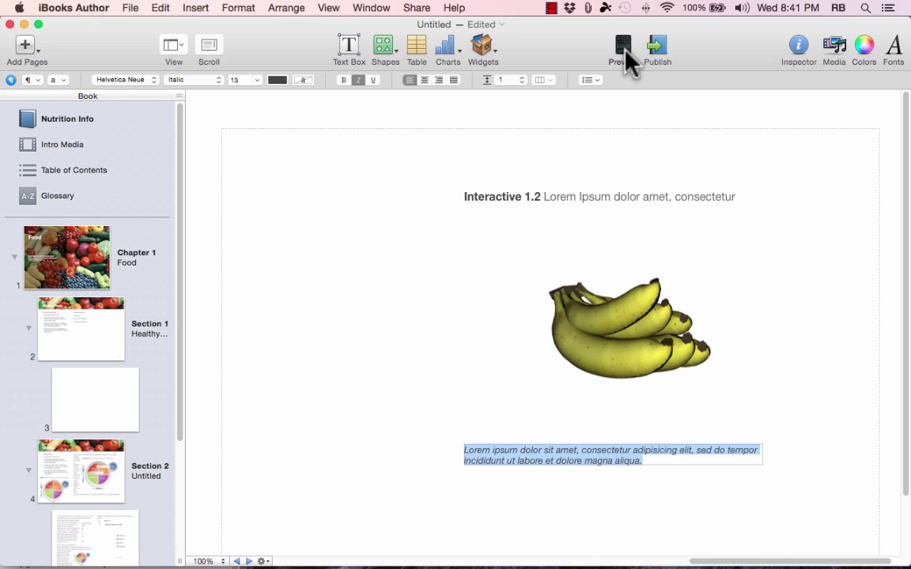
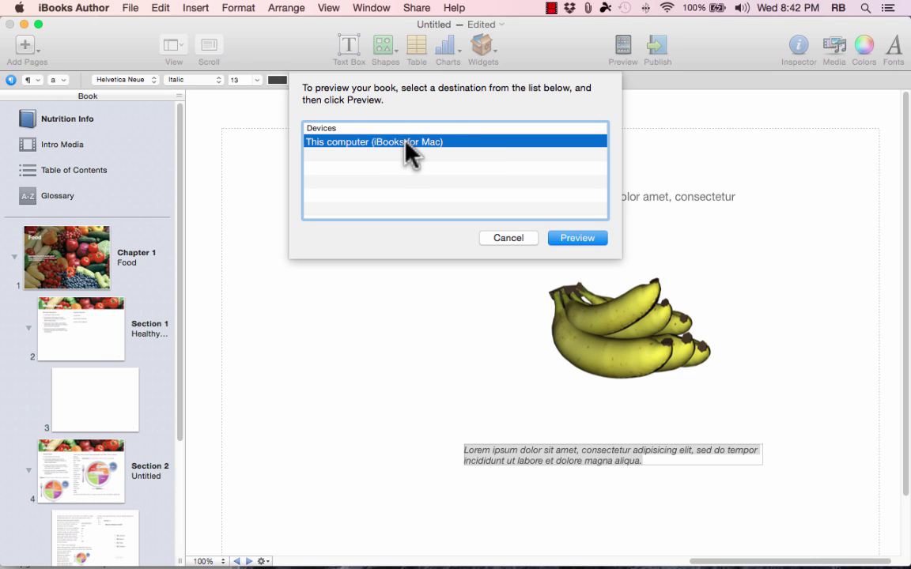
{"action": "left_click", "coordinate": [411, 173]}
{"action": "left_click", "coordinate": [433, 143]}
{"action": "left_click", "coordinate": [586, 238]}
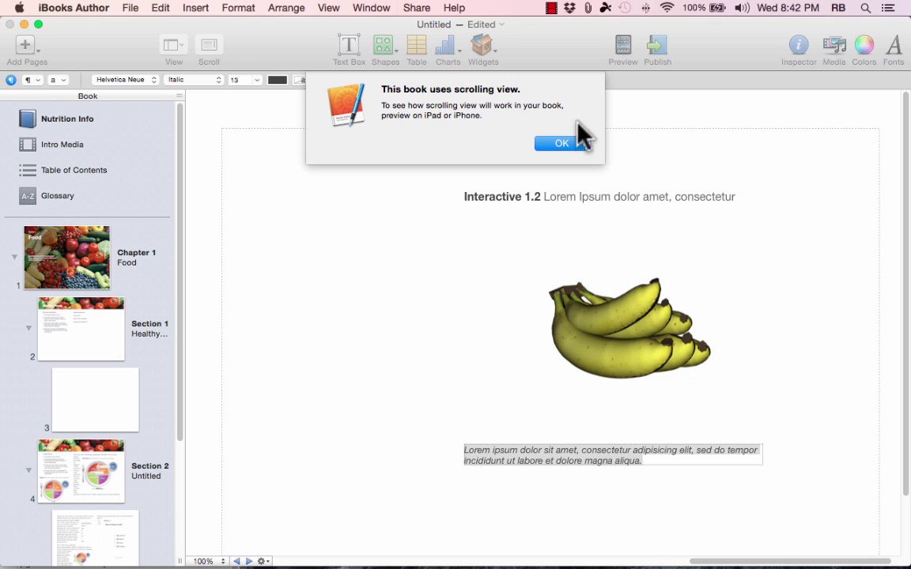
{"action": "left_click", "coordinate": [564, 146]}
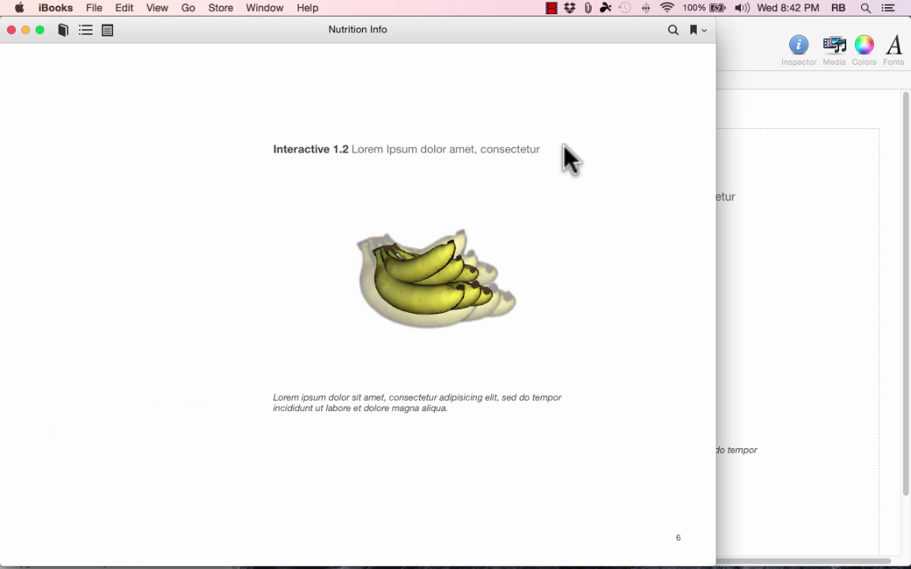
Move the preview window aside and page back to the Chapter 1 opening page of the book.
{"action": "left_click_drag", "start_coordinate": [528, 31], "coordinate": [606, 10]}
{"action": "left_click", "coordinate": [92, 300]}
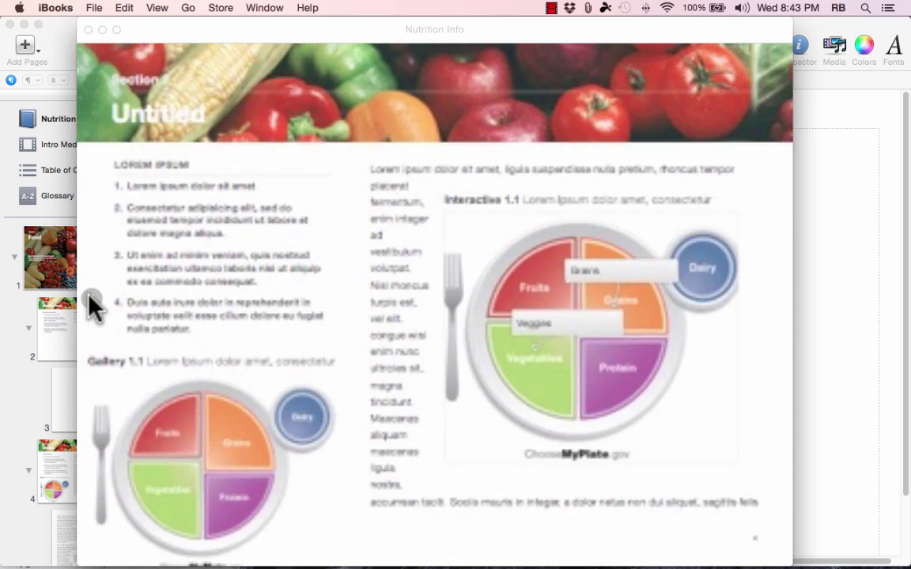
{"action": "left_click", "coordinate": [90, 299]}
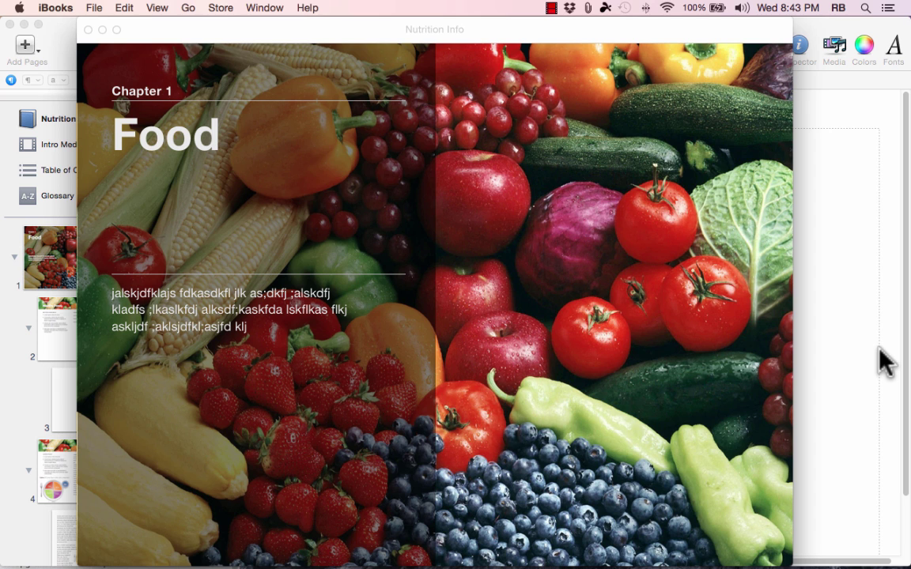
Page forward through the preview from the Chapter 1 opener to the Section 2 page, page 4.
{"action": "mouse_move", "coordinate": [771, 332]}
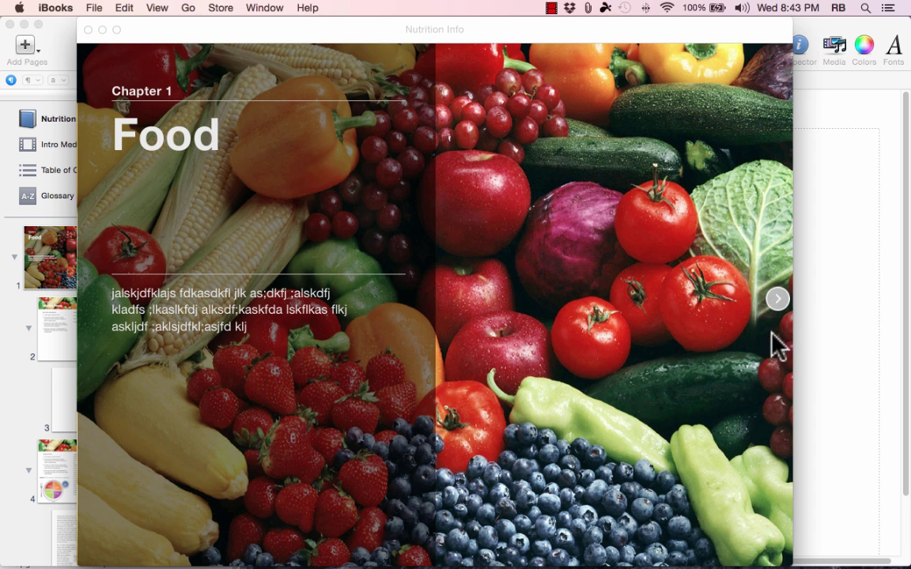
{"action": "left_click", "coordinate": [778, 300]}
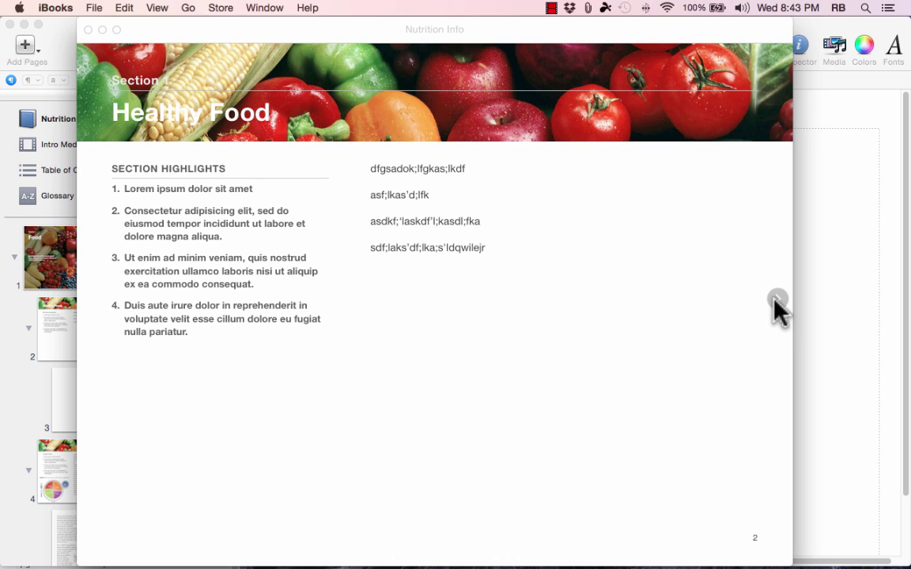
{"action": "left_click", "coordinate": [778, 300]}
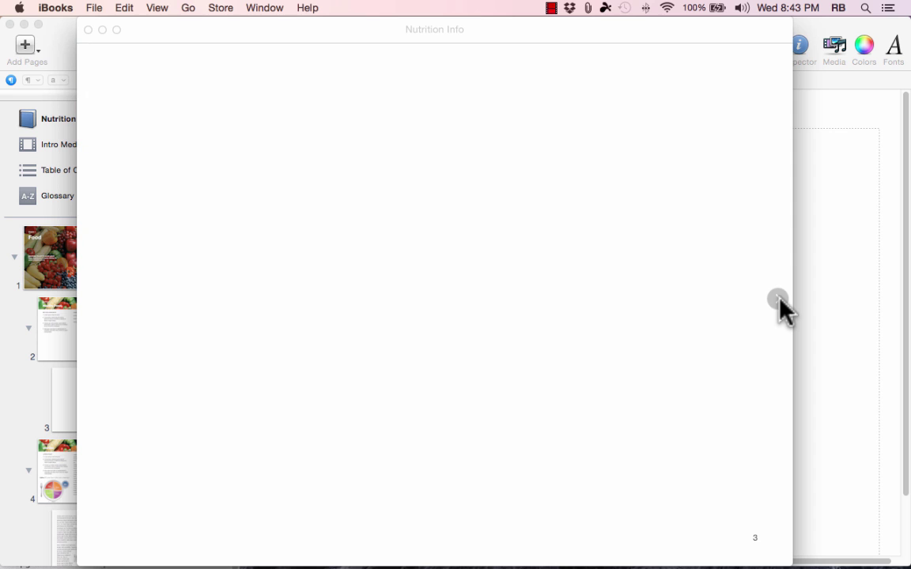
{"action": "left_click", "coordinate": [778, 300]}
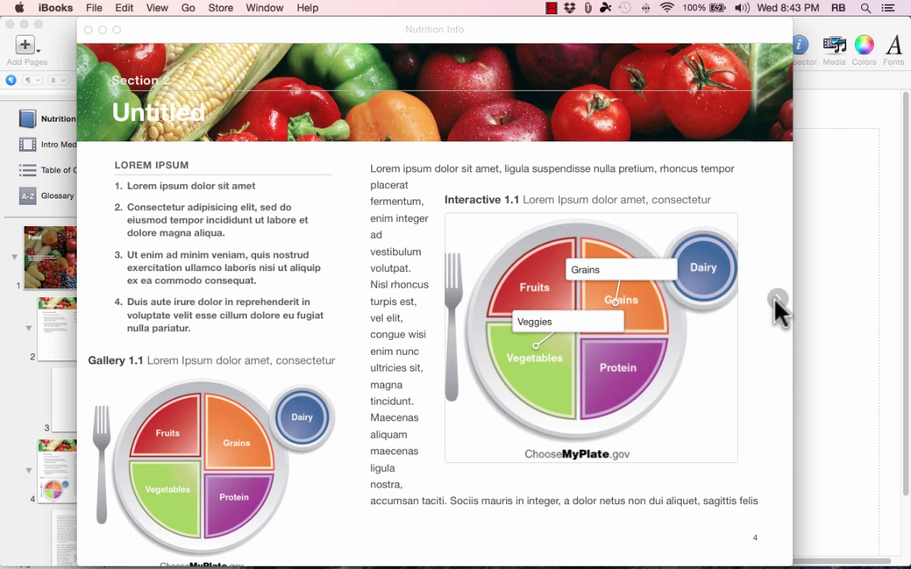
Show the book preview in full screen.
{"action": "mouse_move", "coordinate": [199, 478]}
{"action": "left_click", "coordinate": [155, 8]}
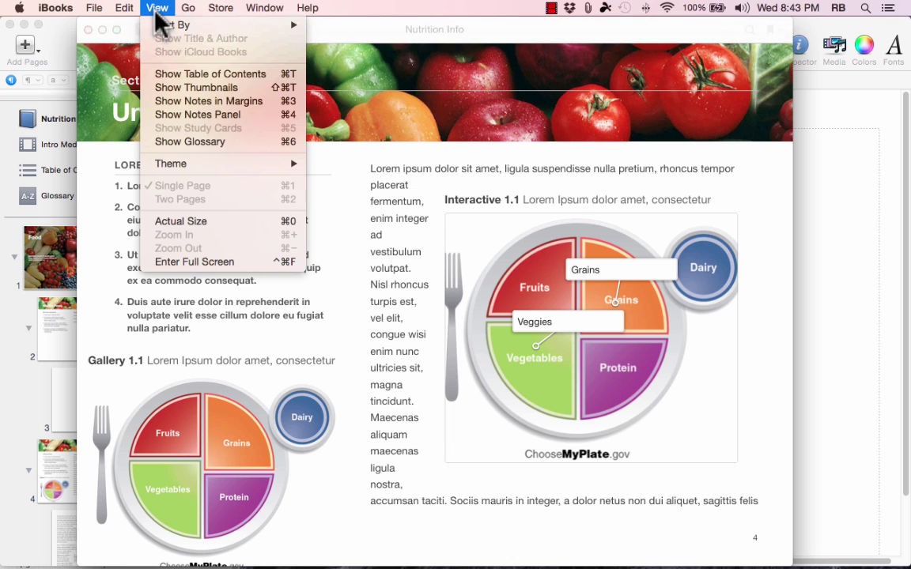
{"action": "left_click", "coordinate": [204, 263]}
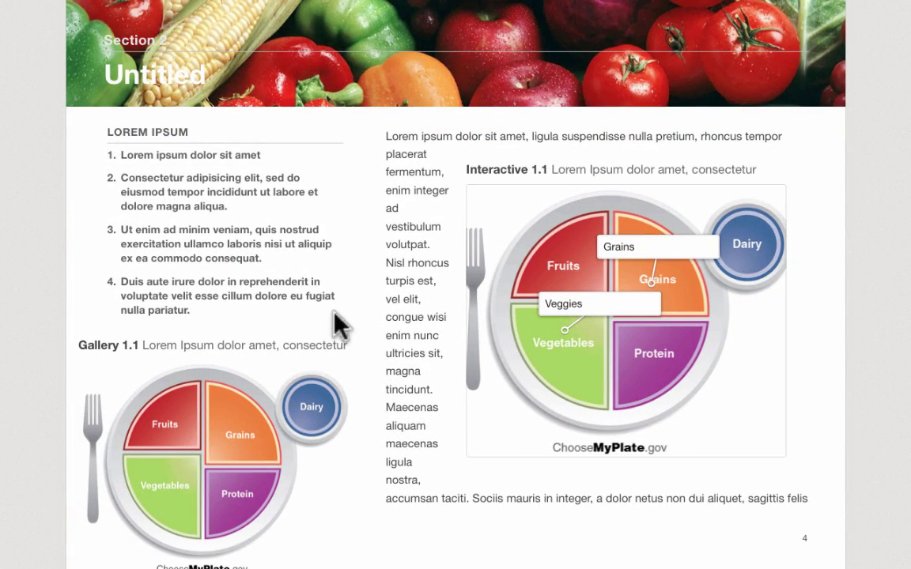
Advance Gallery 1.1 to the vegetables picture, view it enlarged, and return to the page.
{"action": "mouse_move", "coordinate": [227, 458]}
{"action": "left_click", "coordinate": [332, 470]}
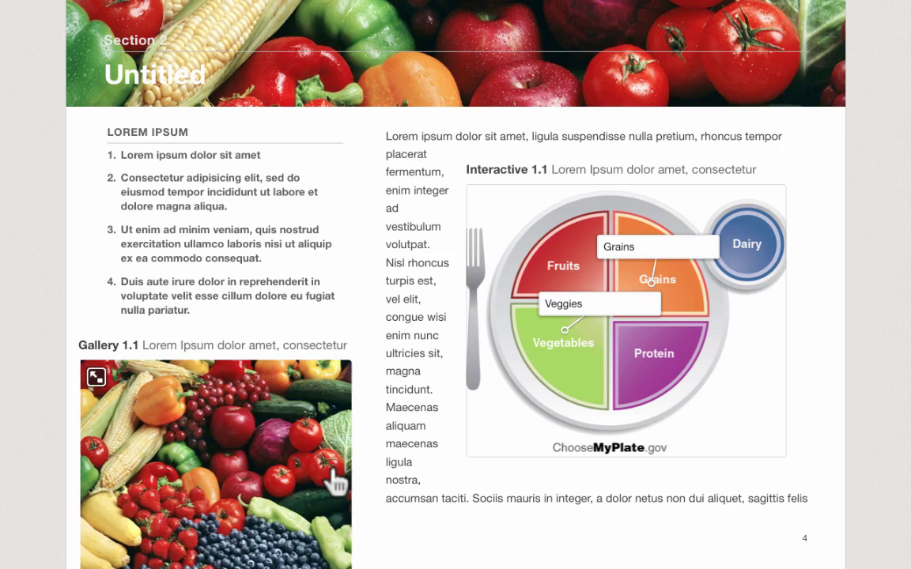
{"action": "left_click", "coordinate": [336, 480]}
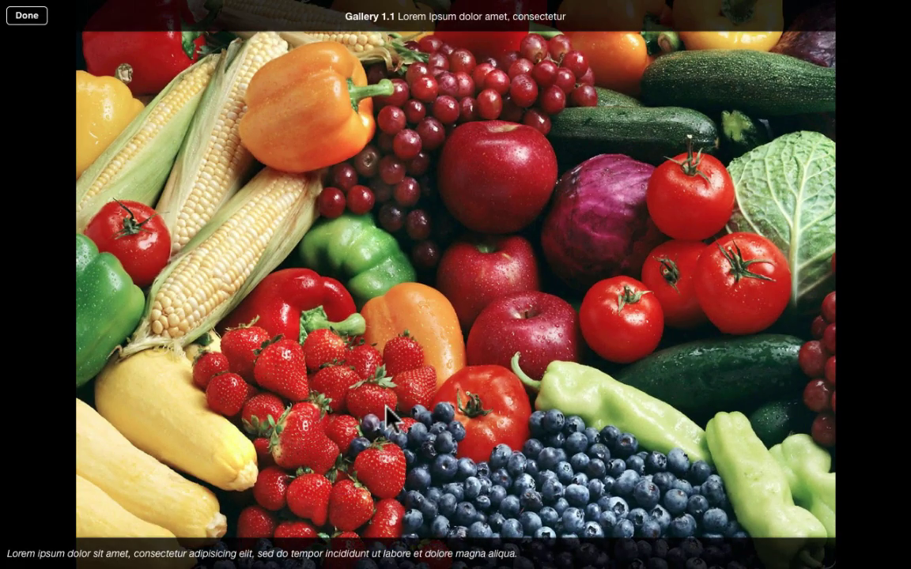
{"action": "left_click", "coordinate": [28, 15]}
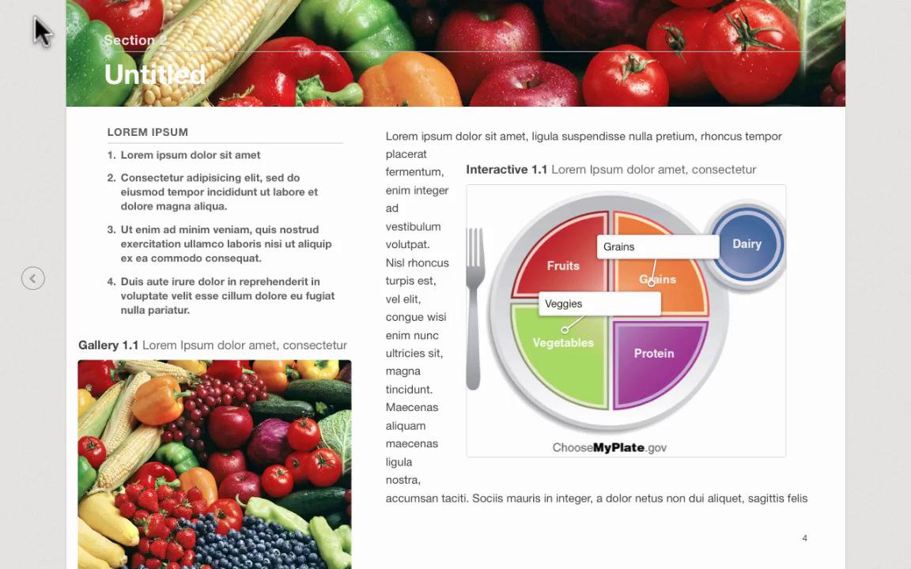
Test Interactive 1.1 by zooming to the Veggies label, viewing it enlarged, resetting the image, and zooming to the Grains label.
{"action": "mouse_move", "coordinate": [154, 462]}
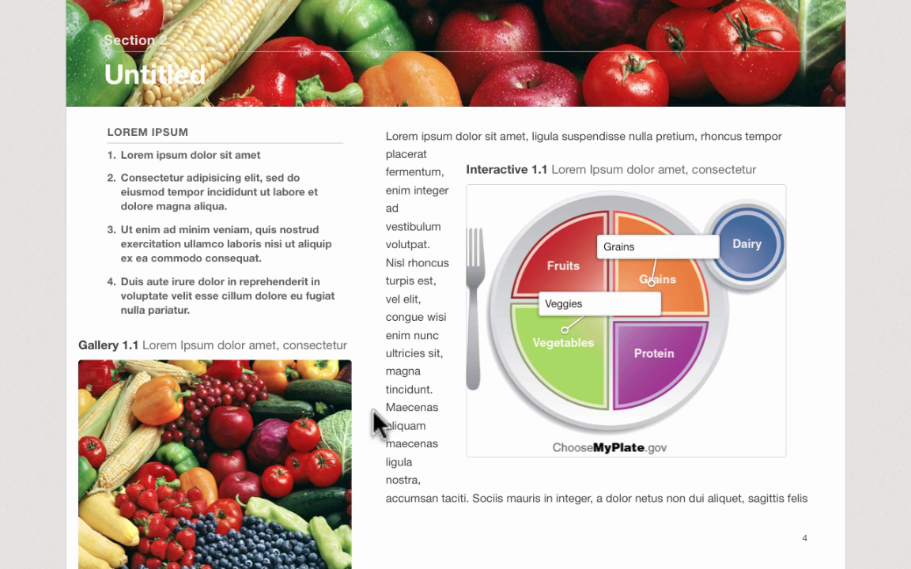
{"action": "mouse_move", "coordinate": [644, 304]}
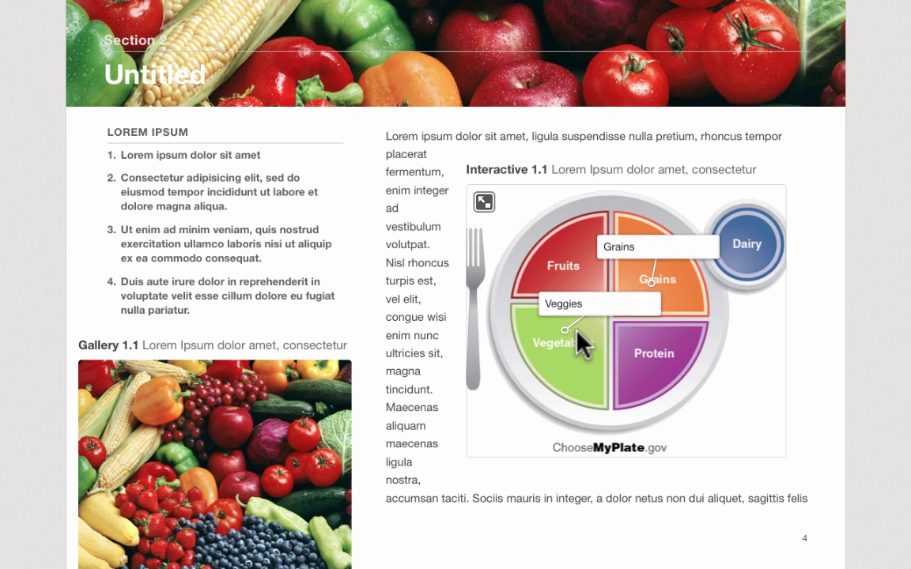
{"action": "left_click", "coordinate": [590, 310]}
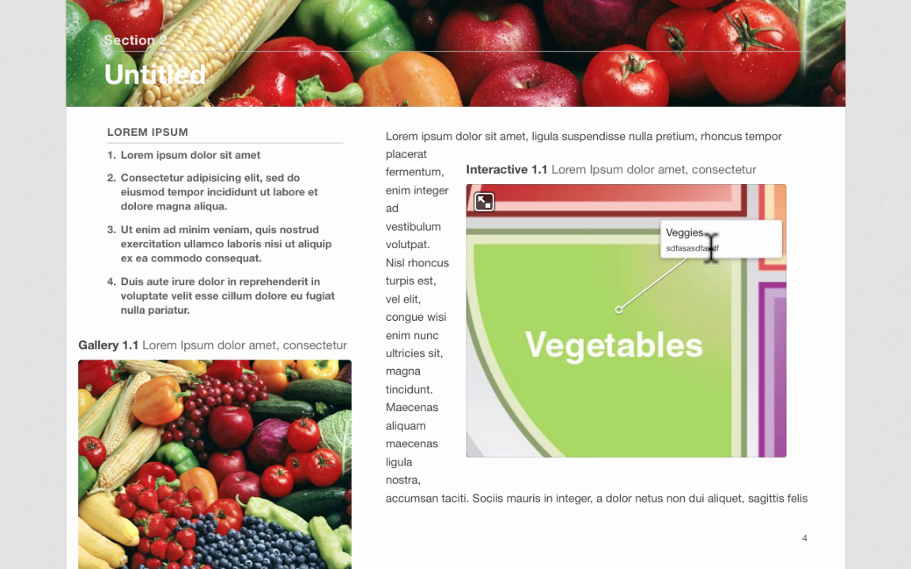
{"action": "left_click", "coordinate": [679, 331]}
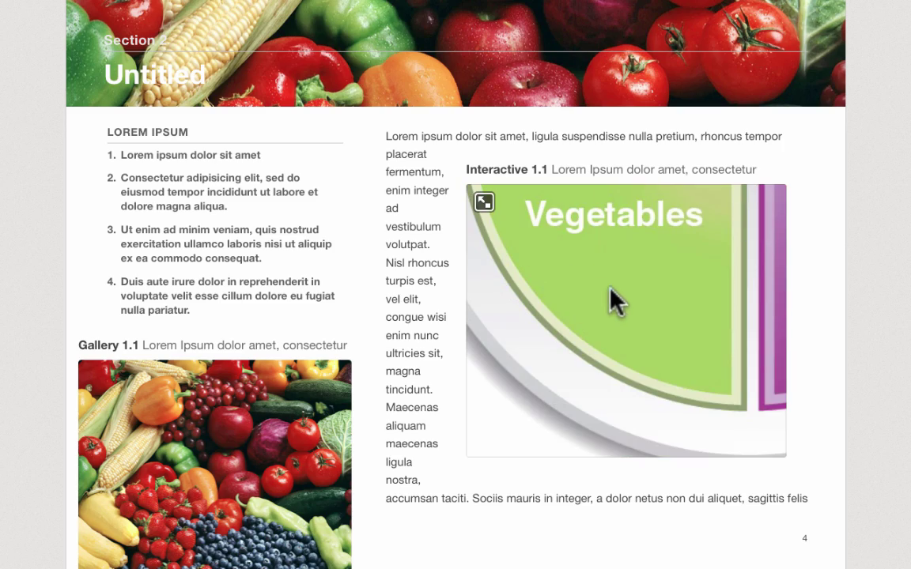
{"action": "left_click", "coordinate": [480, 203]}
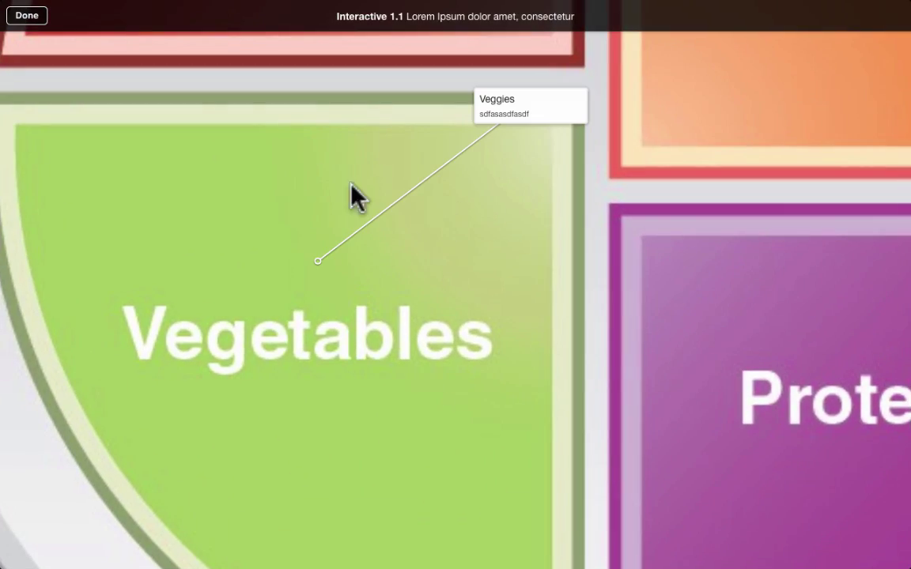
{"action": "left_click", "coordinate": [19, 17]}
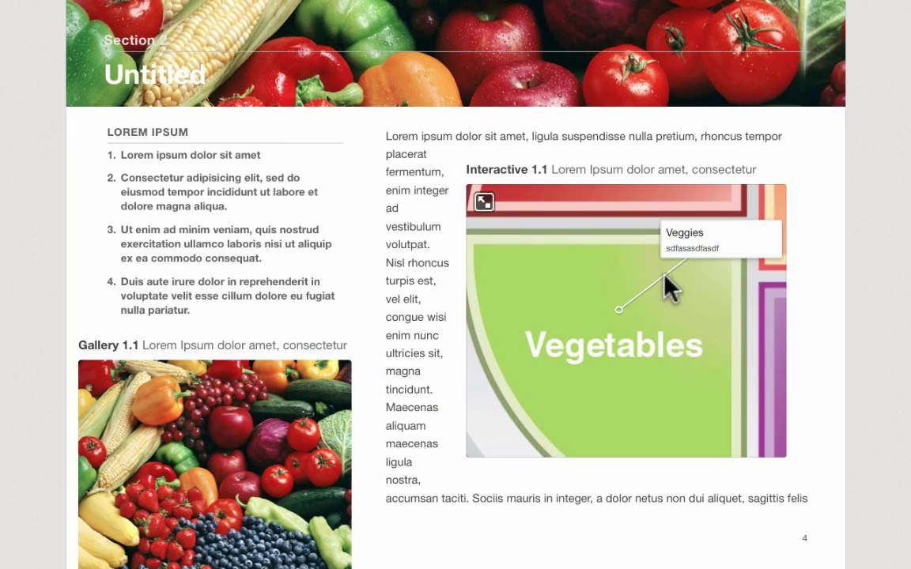
{"action": "left_click", "coordinate": [664, 324]}
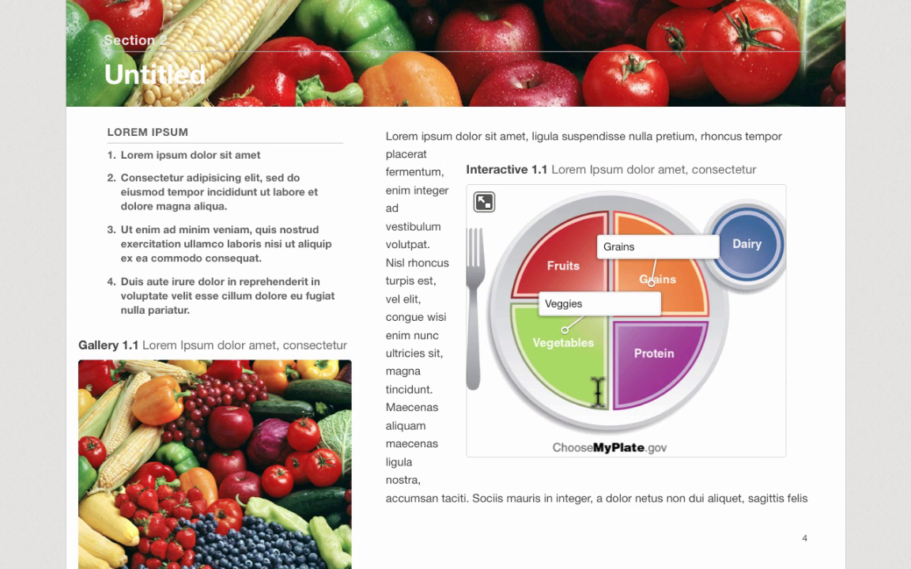
{"action": "left_click", "coordinate": [678, 246]}
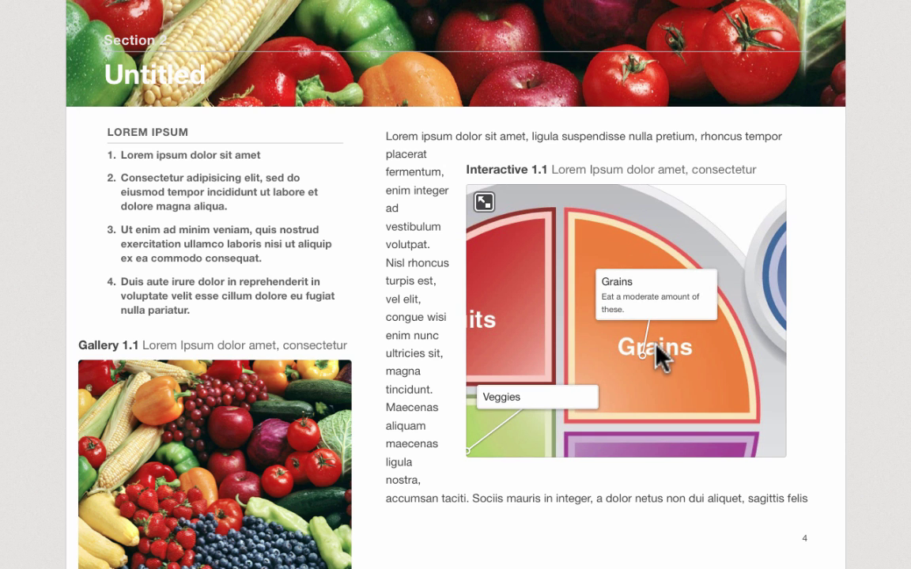
Go to page 5, scroll through the scrolling sidebar text, and open and close the plate image's pop-over.
{"action": "left_click", "coordinate": [874, 280]}
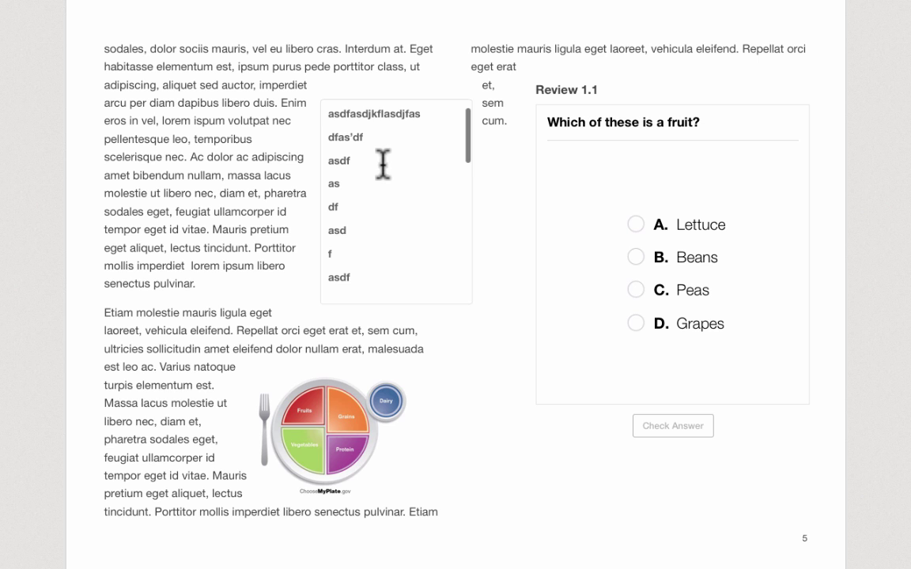
{"action": "left_click_drag", "start_coordinate": [464, 146], "coordinate": [468, 257]}
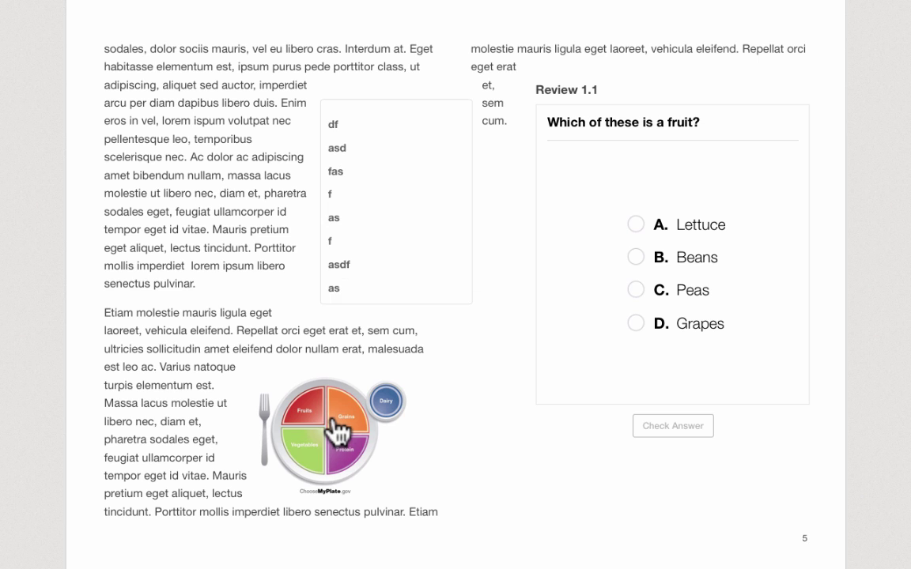
{"action": "left_click", "coordinate": [336, 422]}
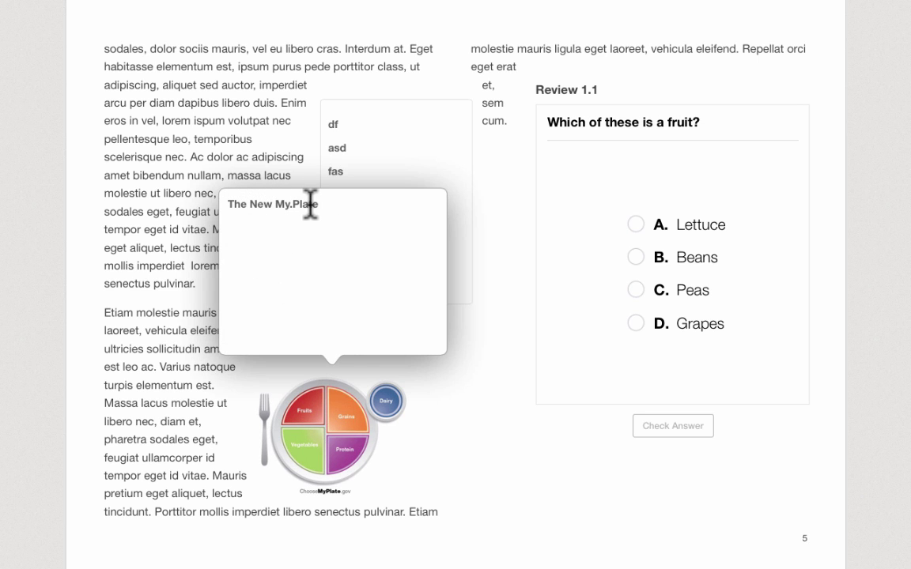
{"action": "left_click", "coordinate": [494, 350]}
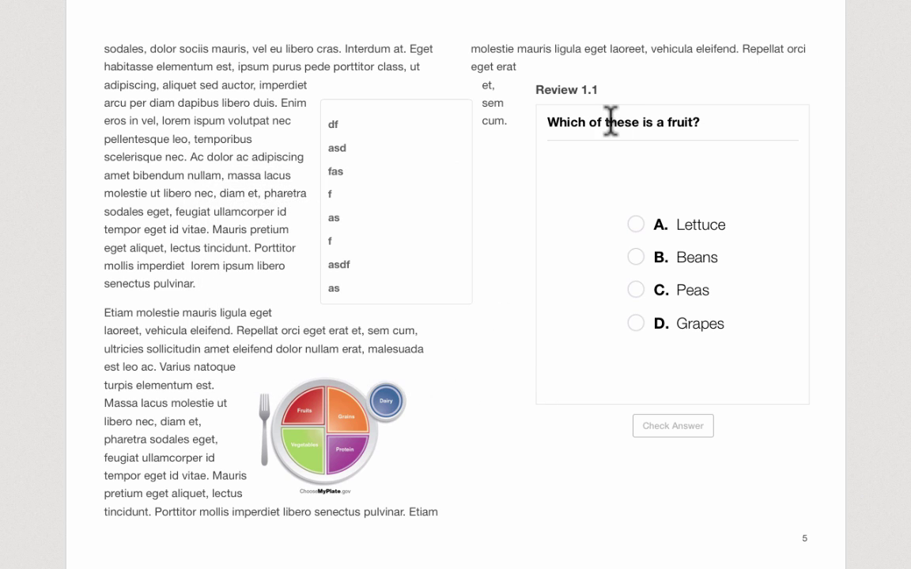
Test the Review 1.1 question by checking the answer Lettuce and then the answer Grapes.
{"action": "left_click", "coordinate": [637, 227]}
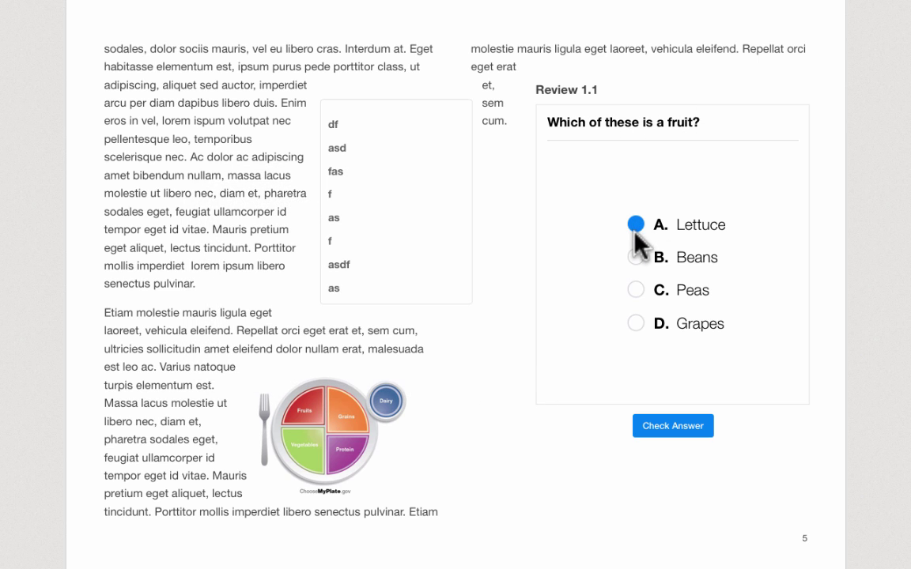
{"action": "left_click", "coordinate": [684, 431]}
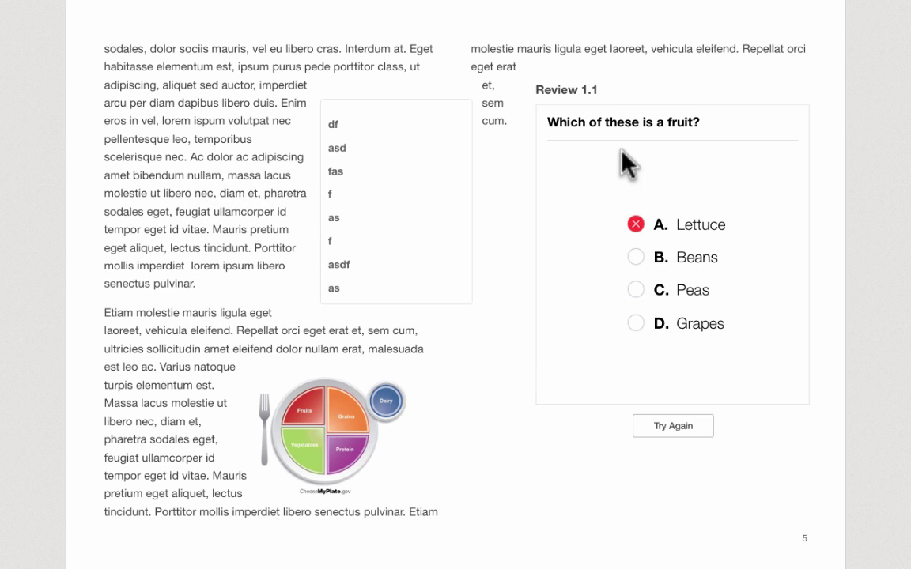
{"action": "left_click", "coordinate": [638, 324]}
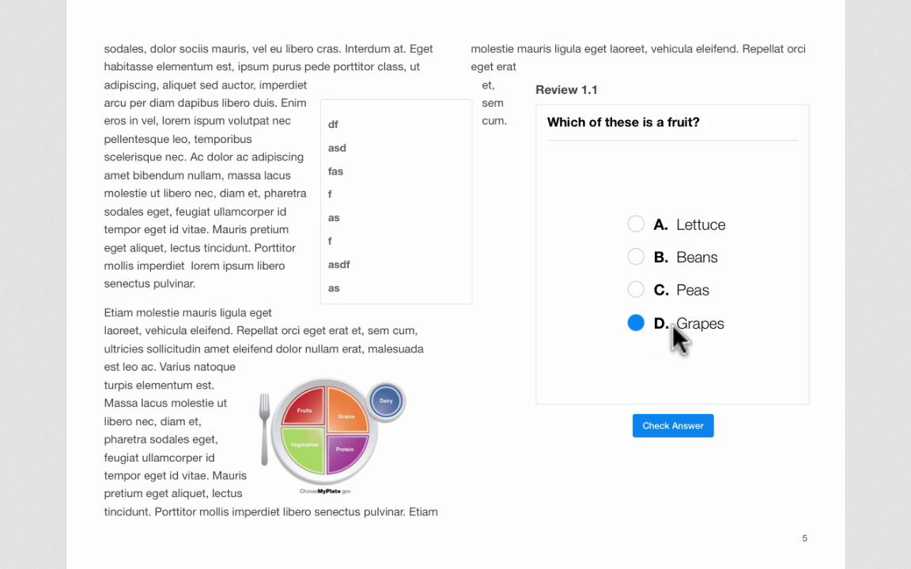
{"action": "left_click", "coordinate": [678, 430]}
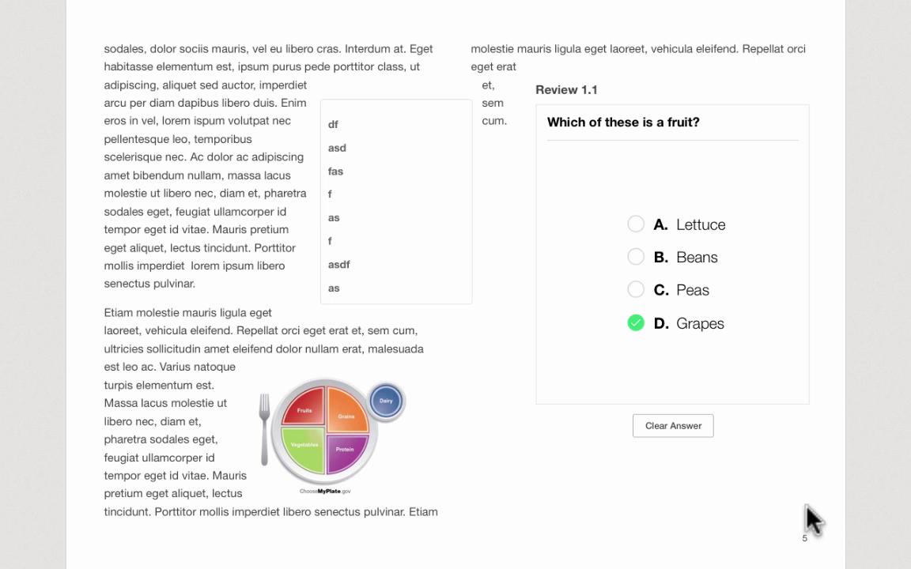
Go to page 6 and rotate the 3D banana model in Interactive 1.2 to view it from various angles.
{"action": "left_click", "coordinate": [878, 278]}
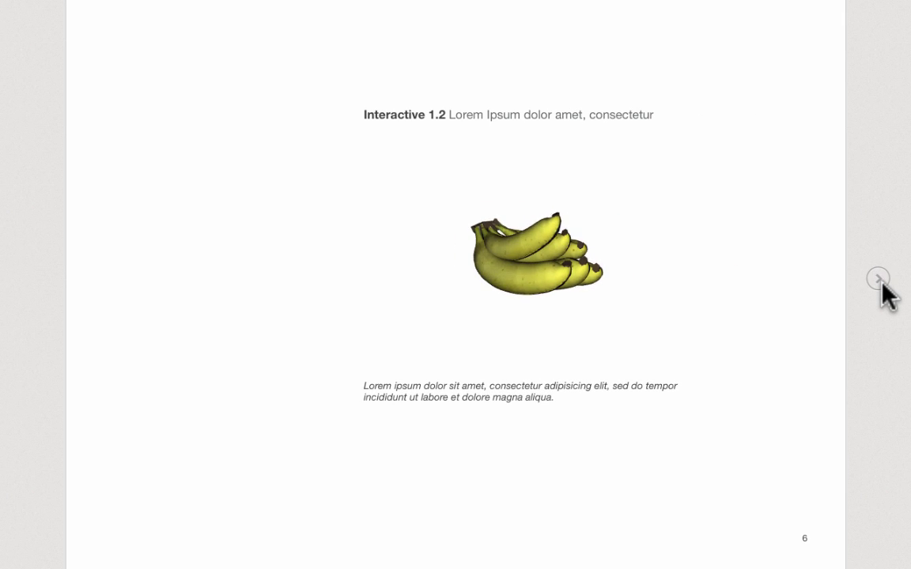
{"action": "mouse_move", "coordinate": [665, 250]}
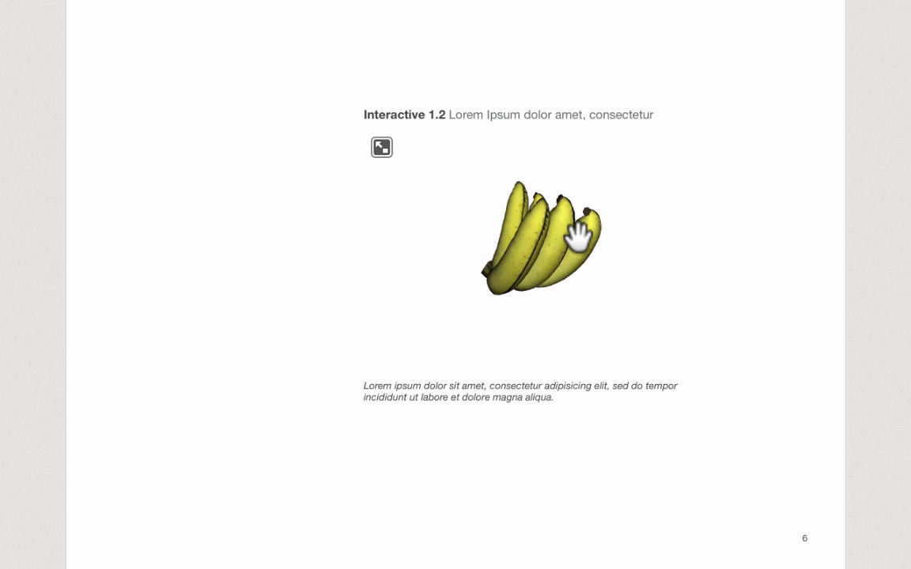
{"action": "left_click_drag", "start_coordinate": [578, 234], "coordinate": [555, 321]}
{"action": "left_click_drag", "start_coordinate": [555, 269], "coordinate": [551, 234]}
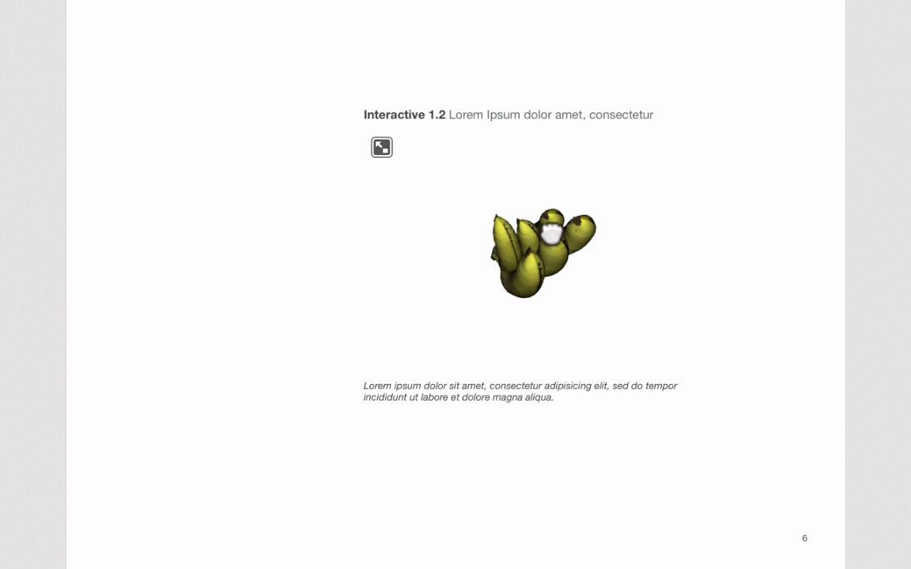
{"action": "left_click_drag", "start_coordinate": [499, 266], "coordinate": [514, 248]}
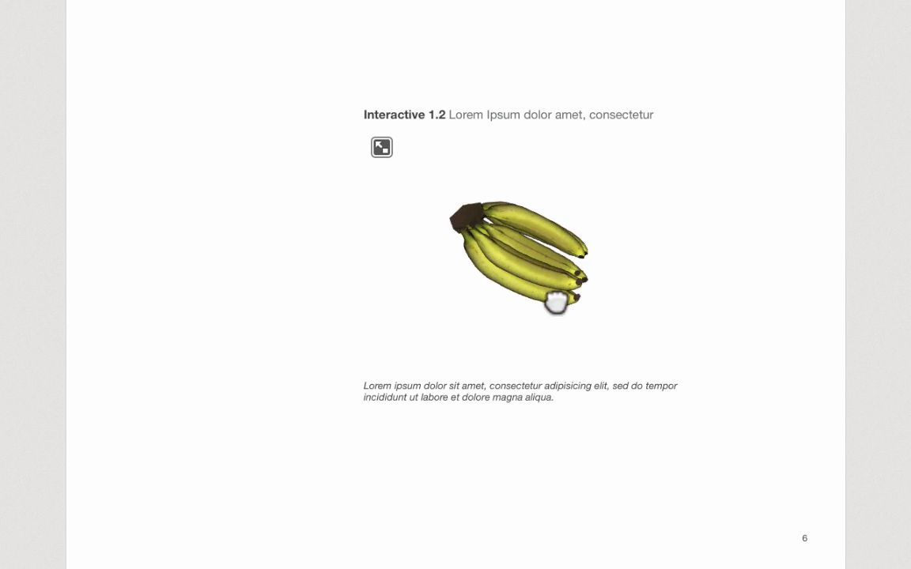
{"action": "left_click_drag", "start_coordinate": [555, 302], "coordinate": [626, 264]}
{"action": "left_click_drag", "start_coordinate": [529, 257], "coordinate": [548, 274]}
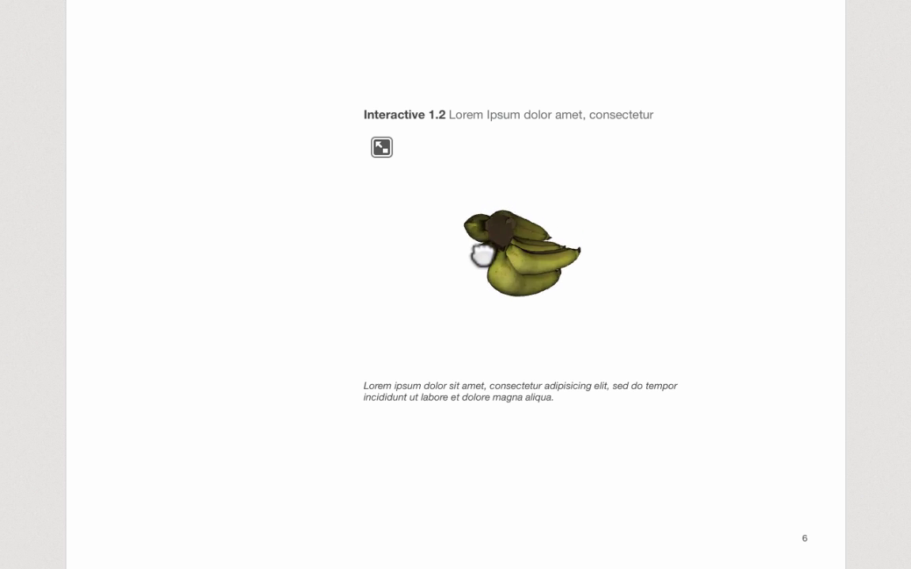
{"action": "left_click_drag", "start_coordinate": [455, 258], "coordinate": [520, 324]}
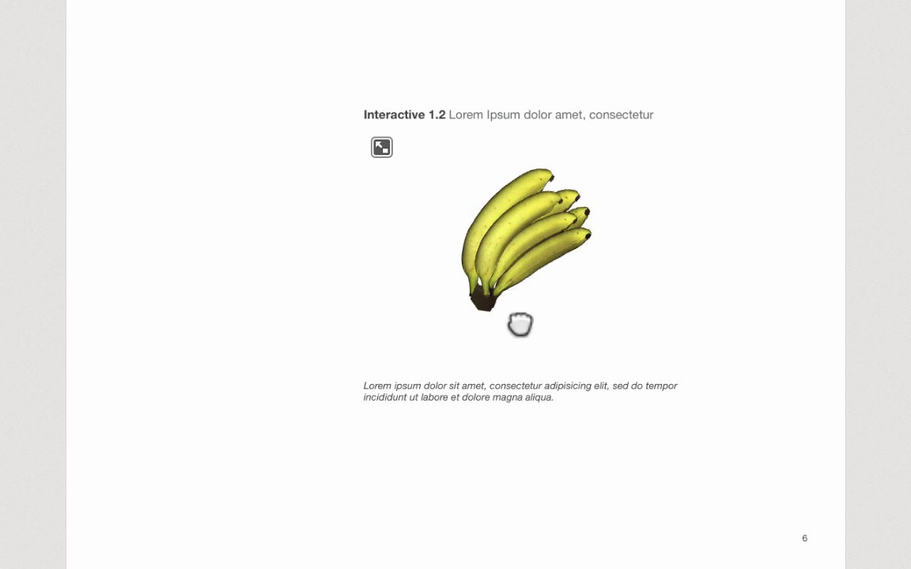
{"action": "left_click_drag", "start_coordinate": [531, 220], "coordinate": [484, 126]}
{"action": "mouse_move", "coordinate": [551, 266]}
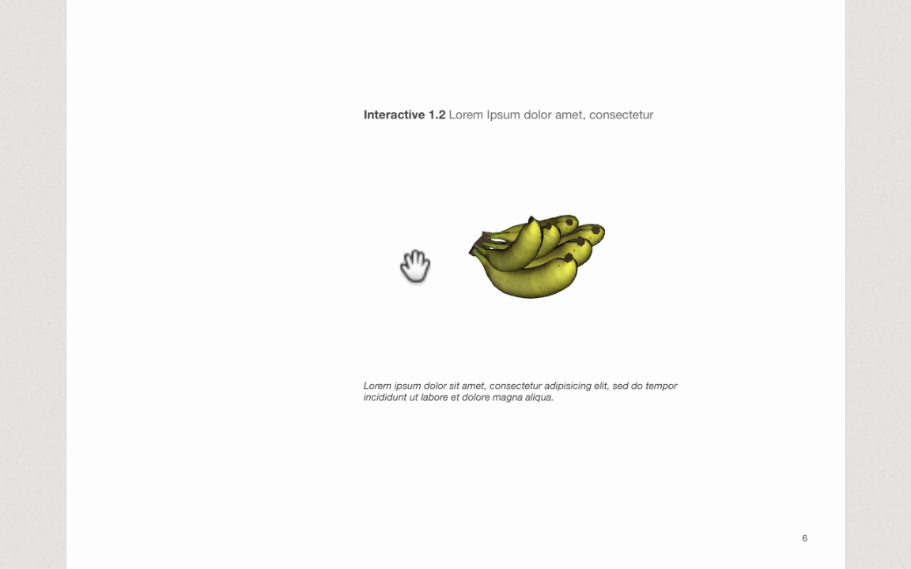
{"action": "left_click_drag", "start_coordinate": [414, 266], "coordinate": [494, 262]}
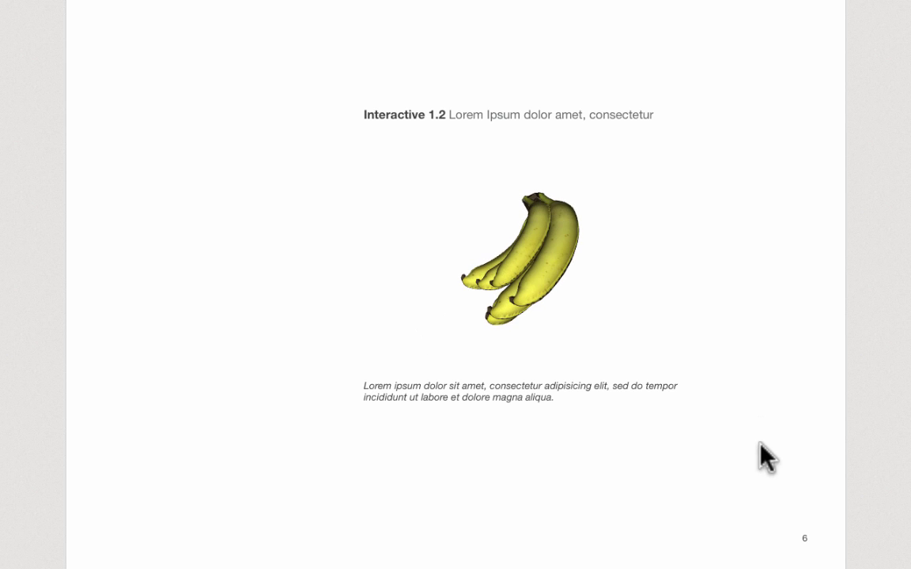
Exit full screen, close the Nutrition Info book preview, and return to the book in iBooks Author.
{"action": "key", "text": "Escape"}
{"action": "mouse_move", "coordinate": [574, 311]}
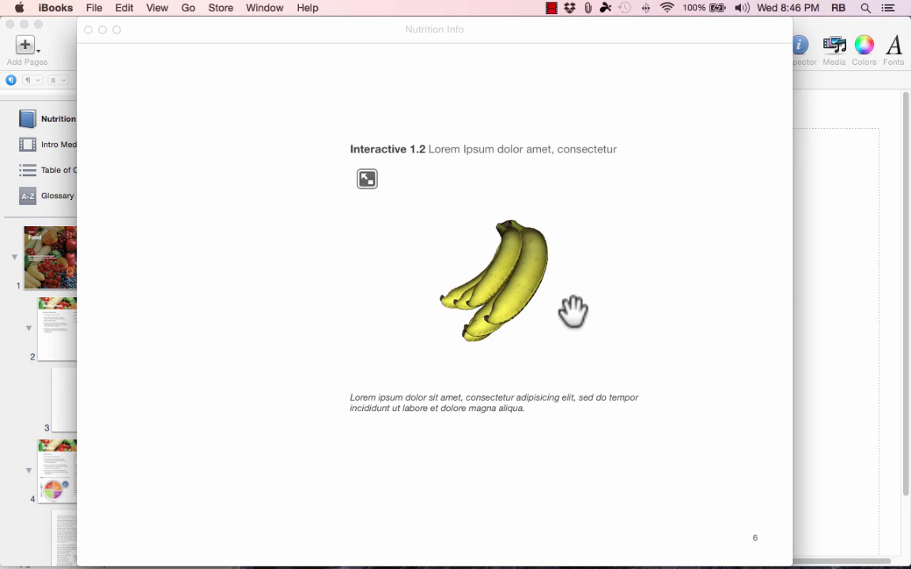
{"action": "left_click", "coordinate": [88, 29]}
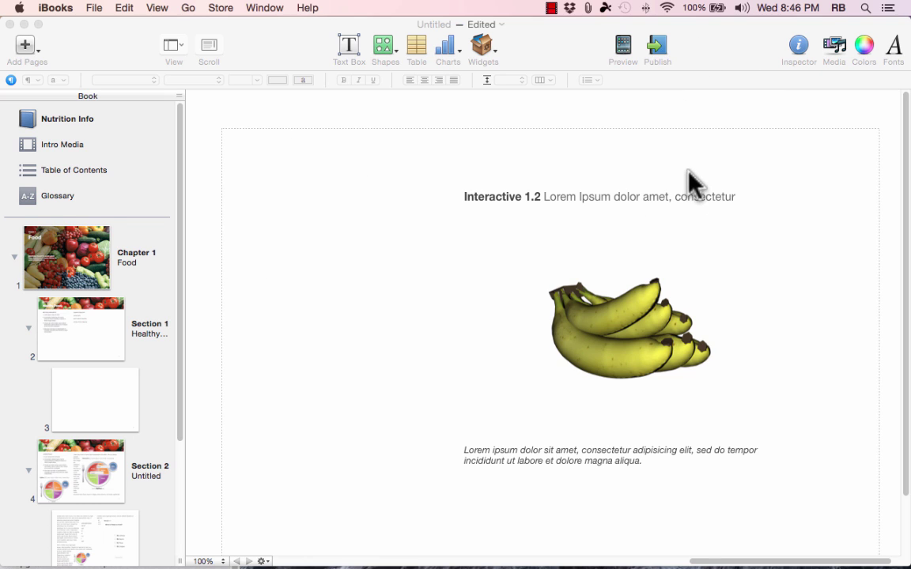
{"action": "left_click", "coordinate": [533, 283]}
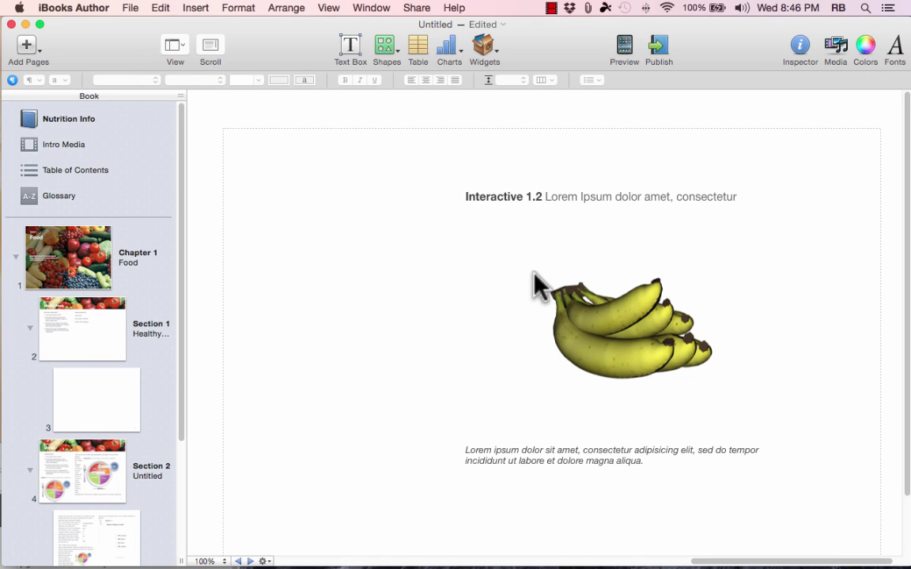
Run the pre-publish check for the iBooks Store, dismiss the help window, and cancel publishing.
{"action": "left_click", "coordinate": [661, 52]}
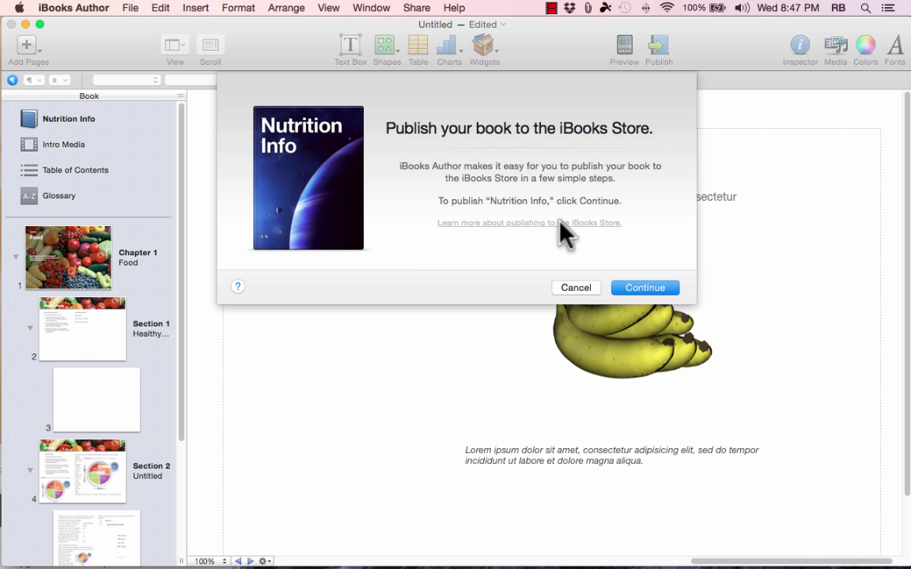
{"action": "left_click", "coordinate": [656, 287]}
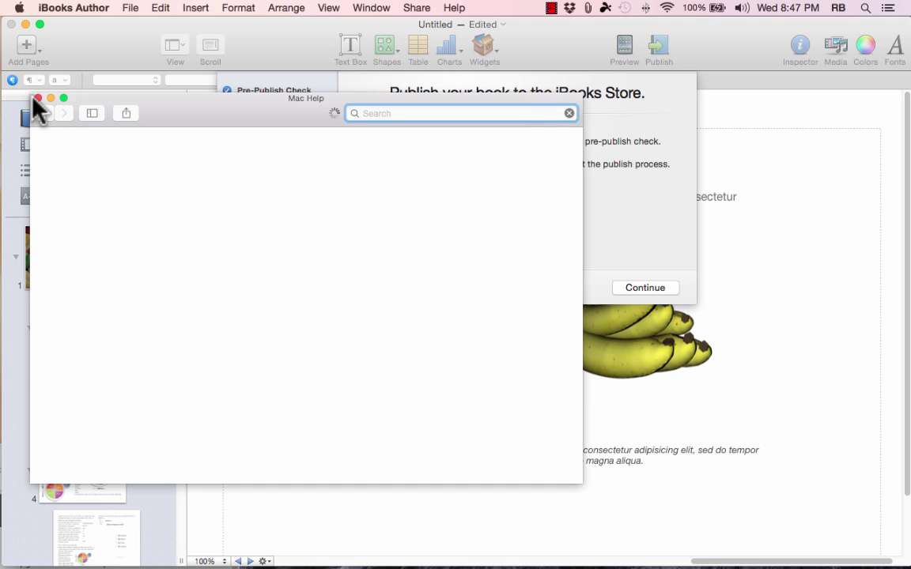
{"action": "left_click", "coordinate": [37, 97]}
{"action": "left_click", "coordinate": [392, 286]}
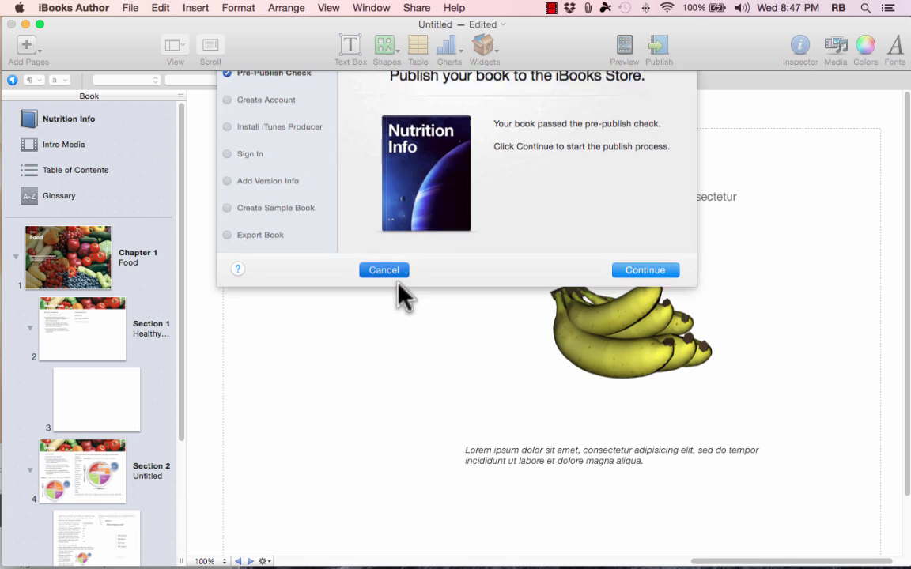
Start exporting the book as a PDF with the image quality set to Better.
{"action": "scroll", "coordinate": [423, 207], "scroll_direction": "left", "scroll_amount": 10}
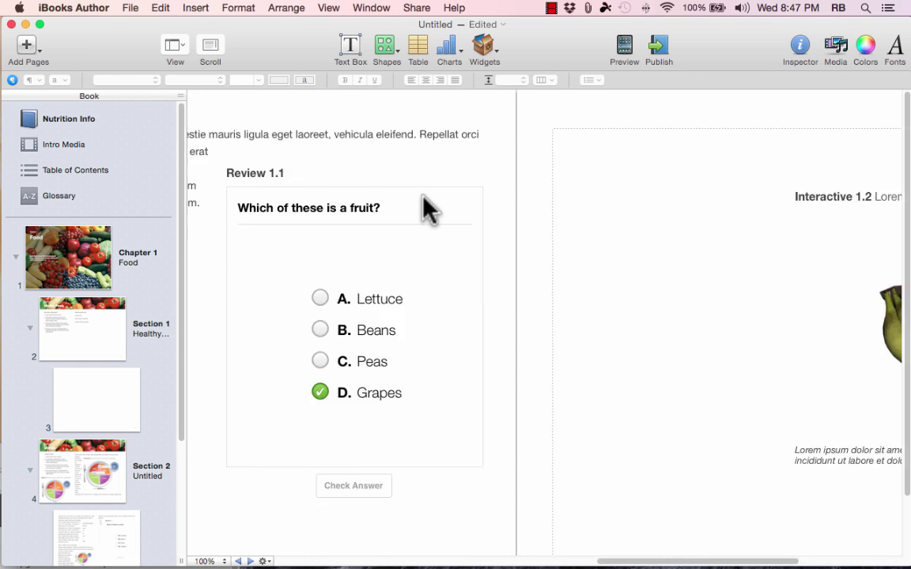
{"action": "left_click", "coordinate": [126, 10]}
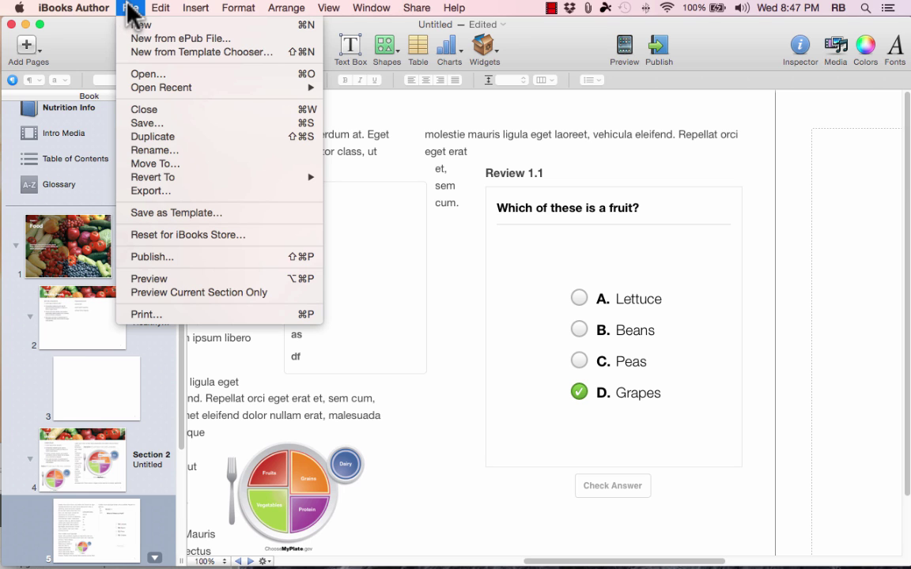
{"action": "left_click", "coordinate": [157, 190]}
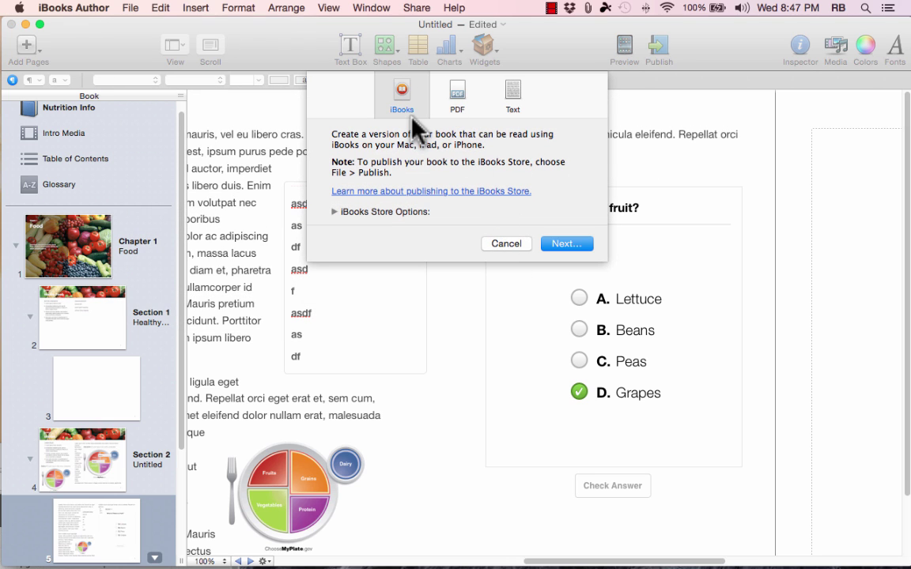
{"action": "left_click", "coordinate": [460, 101]}
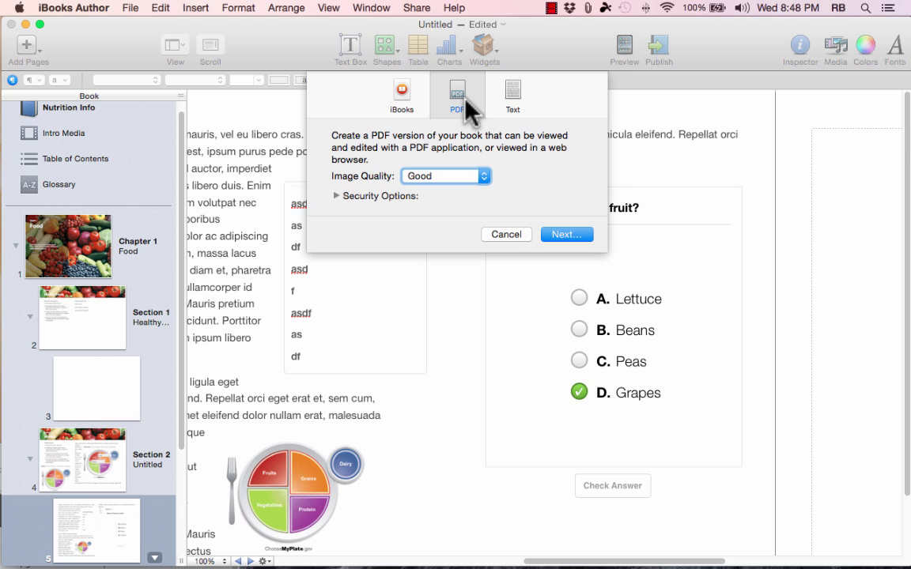
{"action": "left_click", "coordinate": [472, 172]}
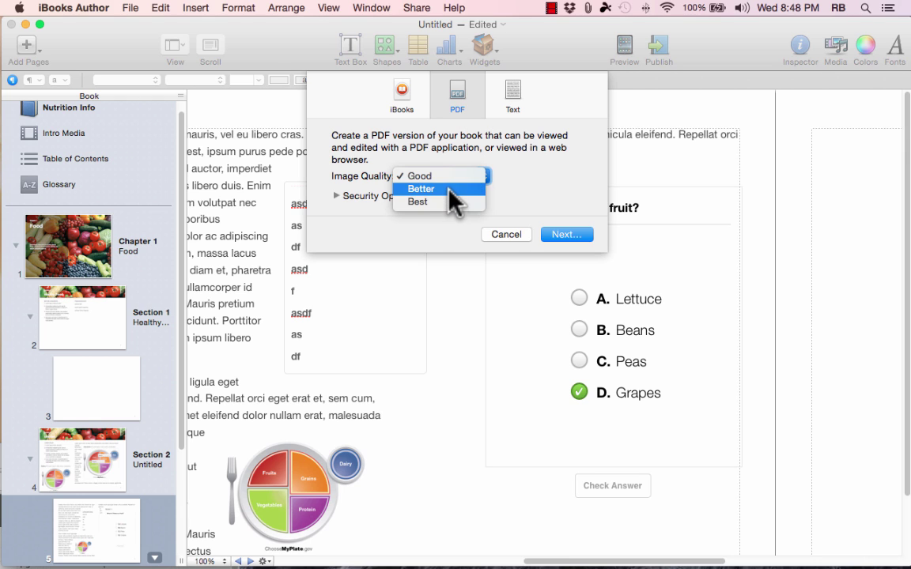
{"action": "left_click", "coordinate": [452, 190]}
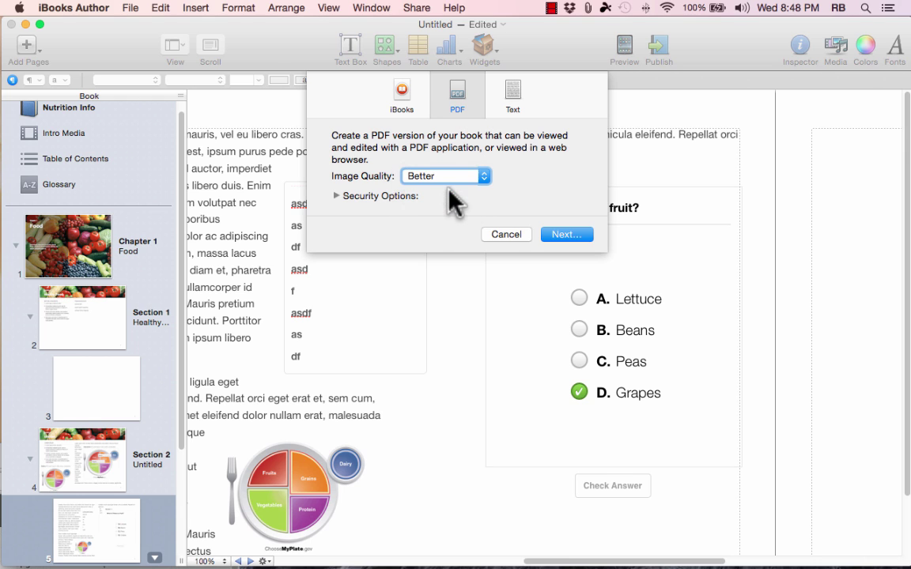
Look at the plain text export format, return to PDF, and expand its security options.
{"action": "left_click", "coordinate": [514, 96]}
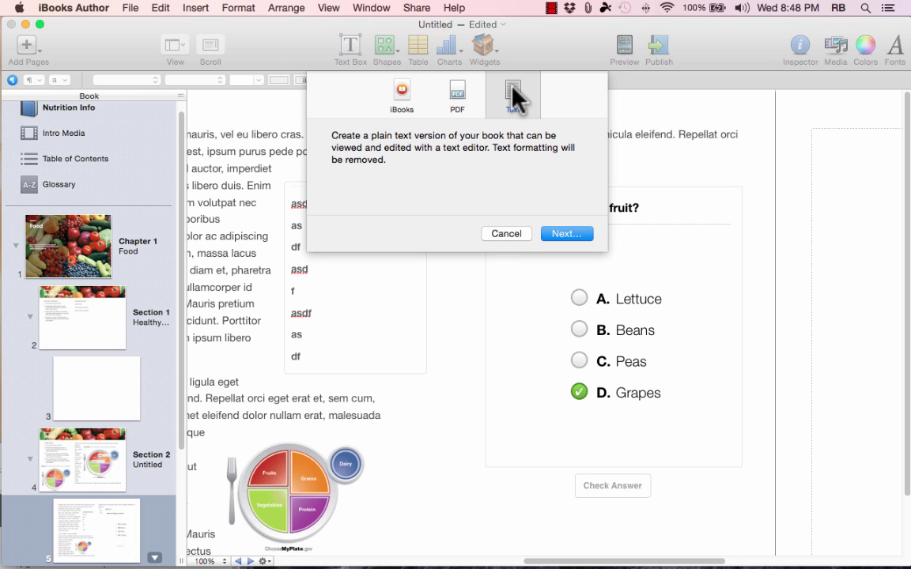
{"action": "left_click", "coordinate": [462, 98]}
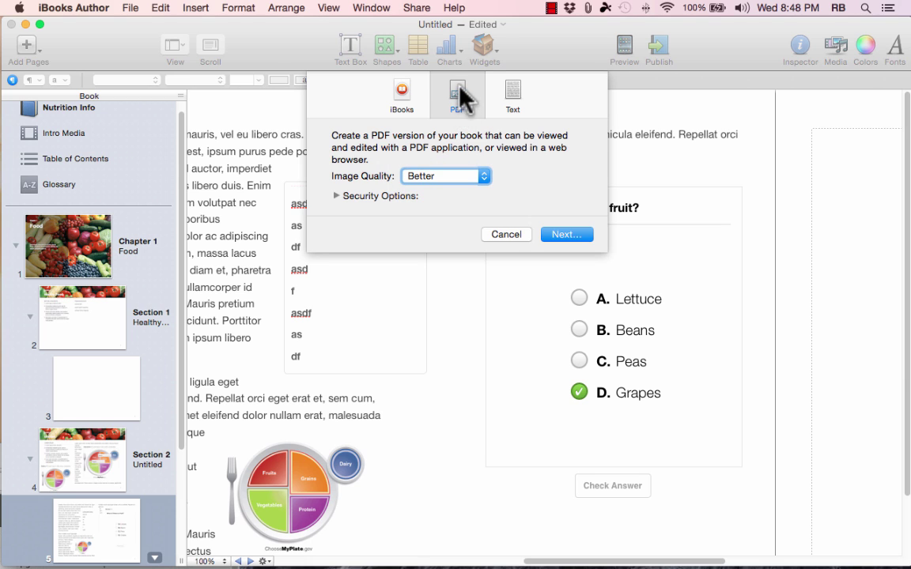
{"action": "left_click", "coordinate": [336, 195]}
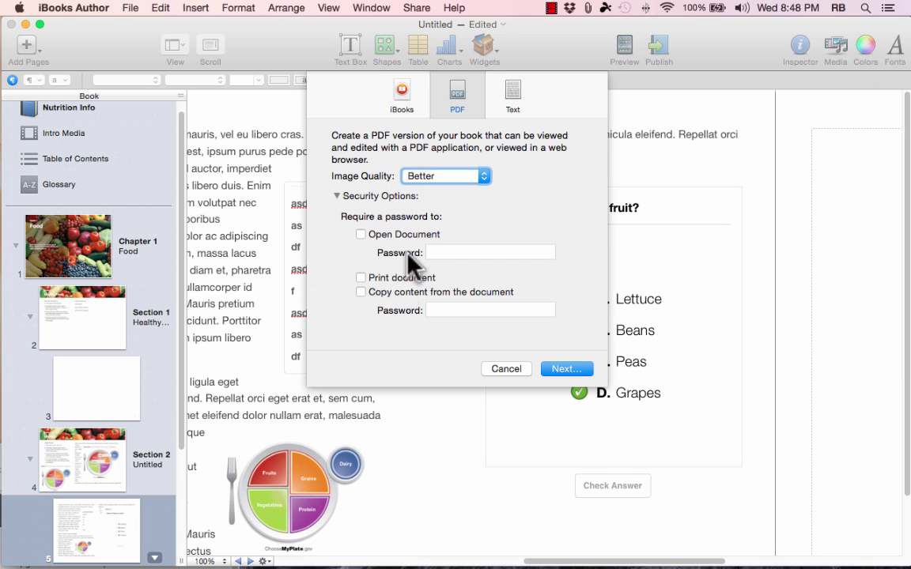
Export the PDF to the Desktop under the name Nutrition Info.
{"action": "left_click", "coordinate": [571, 370]}
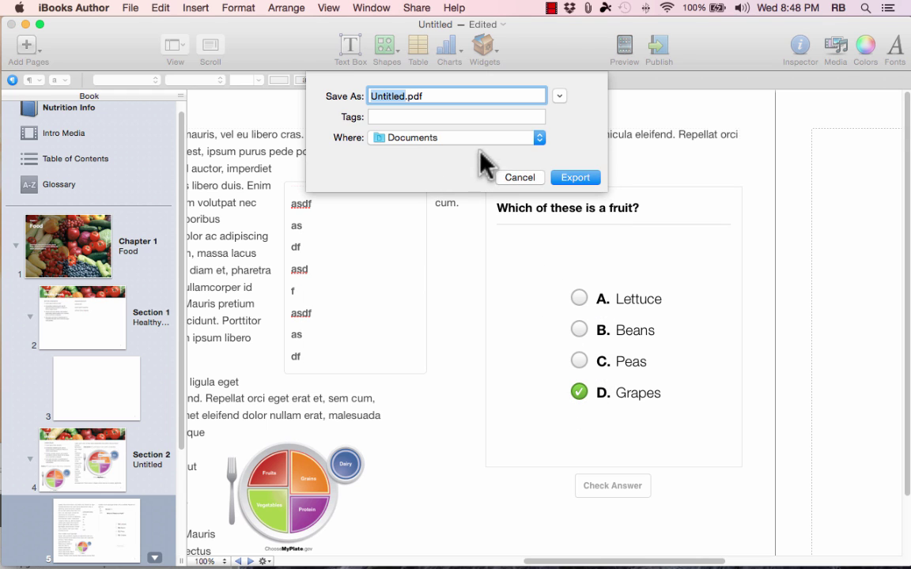
{"action": "type", "text": "Nutrition Info"}
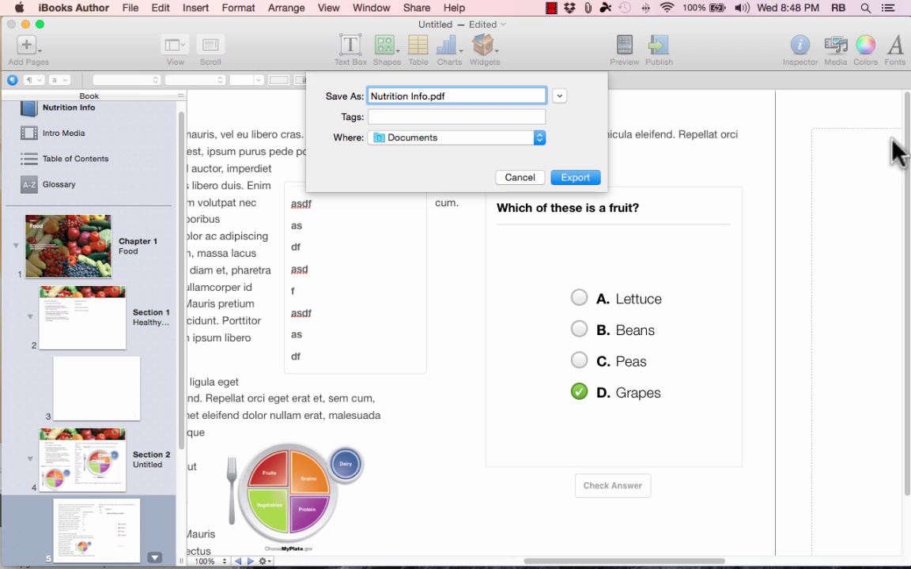
{"action": "left_click", "coordinate": [449, 137]}
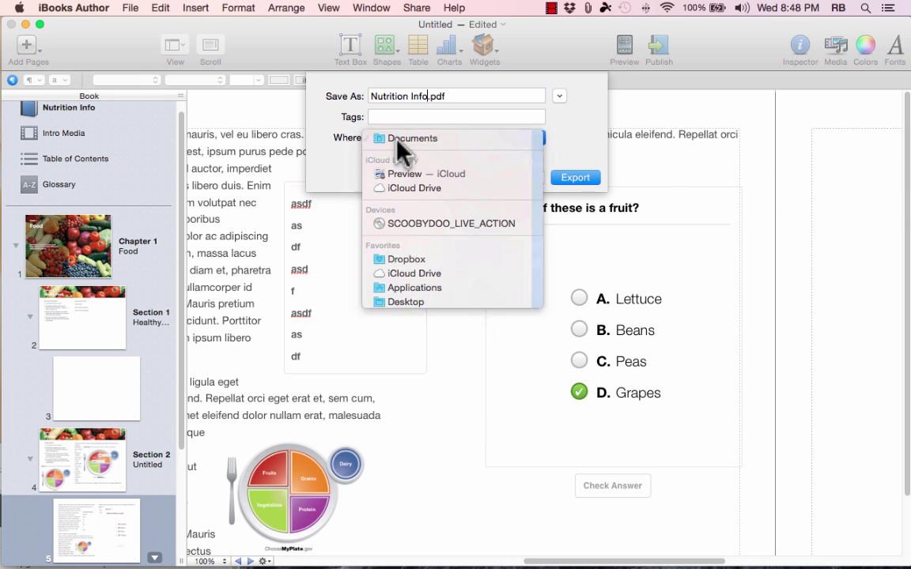
{"action": "left_click", "coordinate": [406, 141]}
{"action": "left_click", "coordinate": [406, 140]}
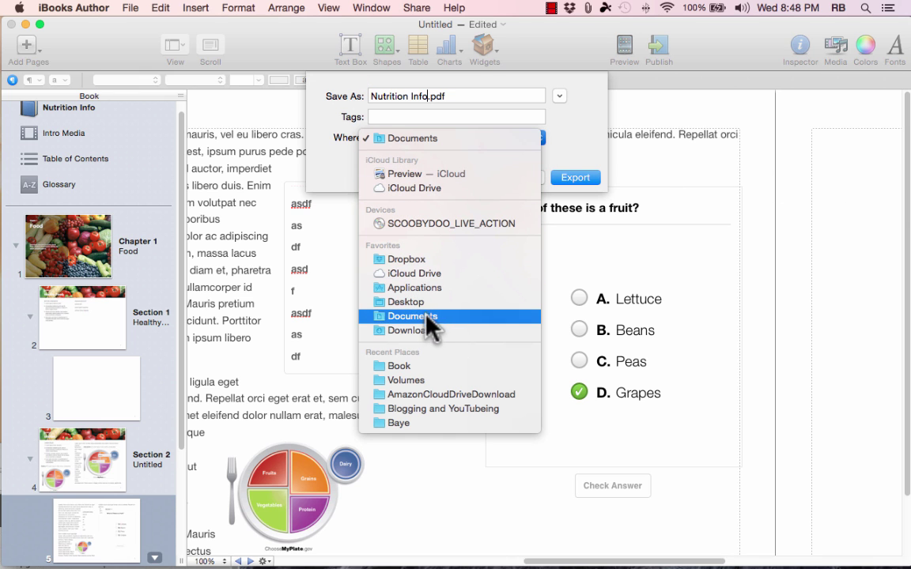
{"action": "left_click", "coordinate": [415, 302]}
{"action": "left_click", "coordinate": [576, 178]}
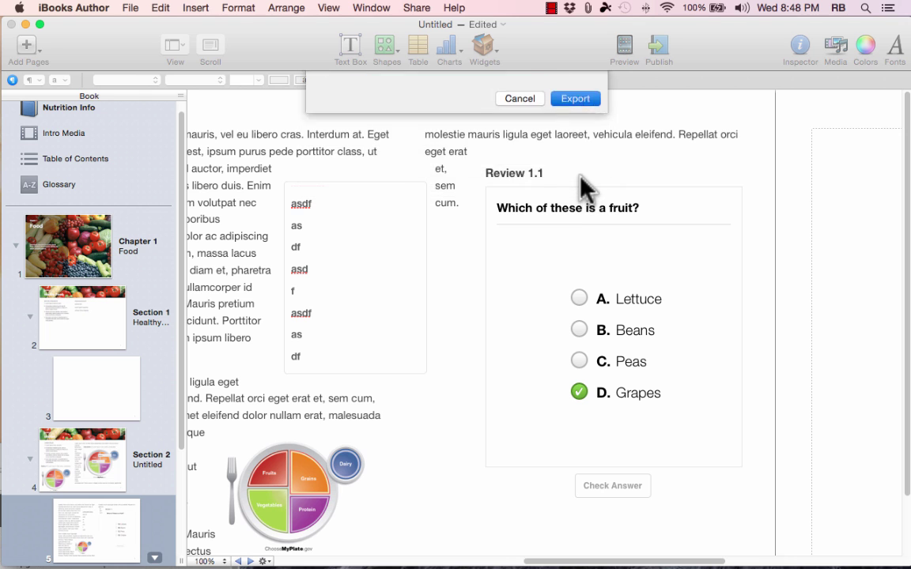
Move the book window aside, open Nutrition Info.pdf from the desktop in Preview, and view its cover and chapter opening.
{"action": "left_click_drag", "start_coordinate": [849, 35], "coordinate": [763, 37]}
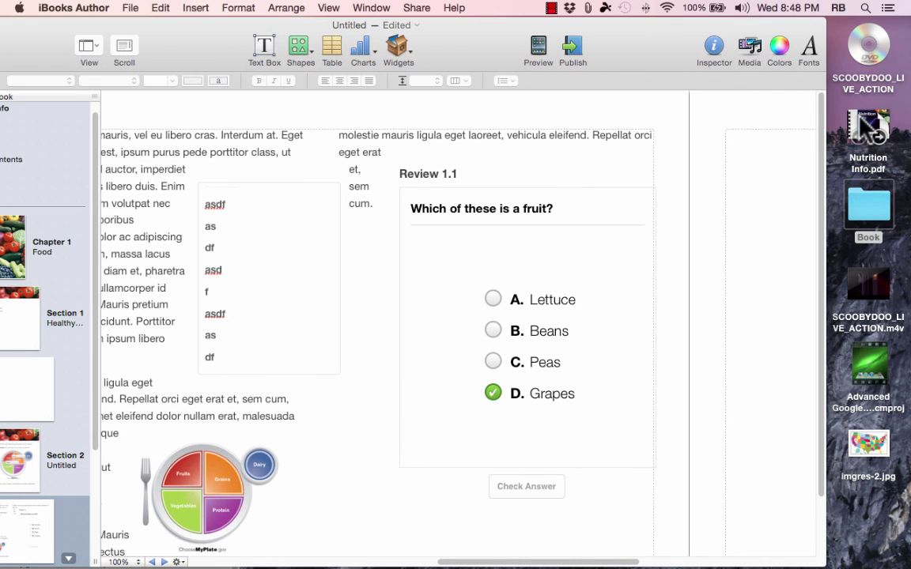
{"action": "double_click", "coordinate": [875, 131]}
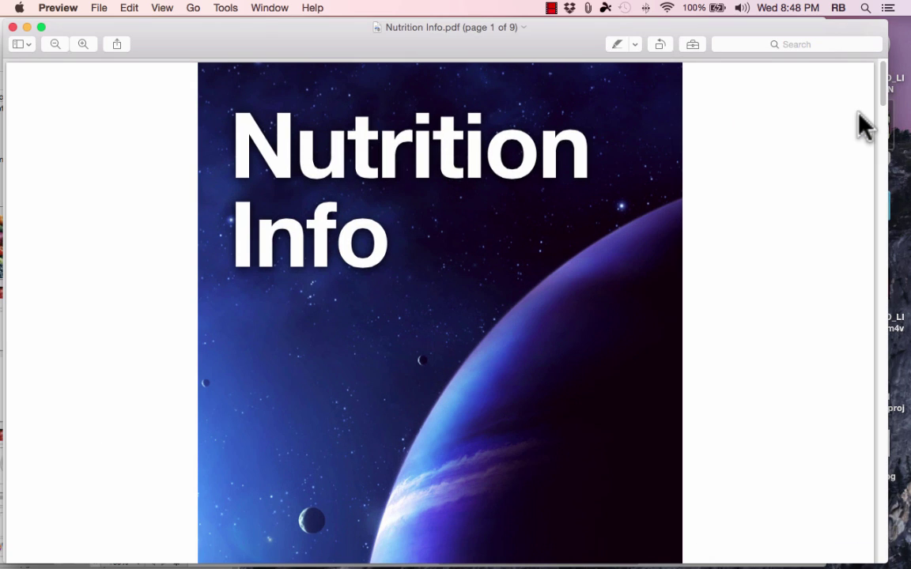
{"action": "scroll", "coordinate": [691, 372], "scroll_direction": "down", "scroll_amount": 5}
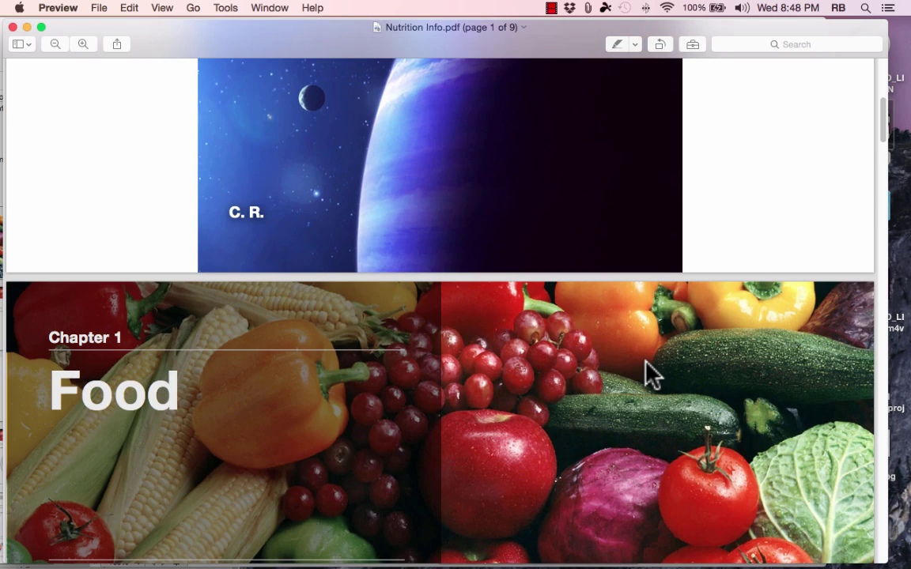
{"action": "scroll", "coordinate": [651, 373], "scroll_direction": "up", "scroll_amount": 4}
{"action": "scroll", "coordinate": [646, 366], "scroll_direction": "up", "scroll_amount": 3}
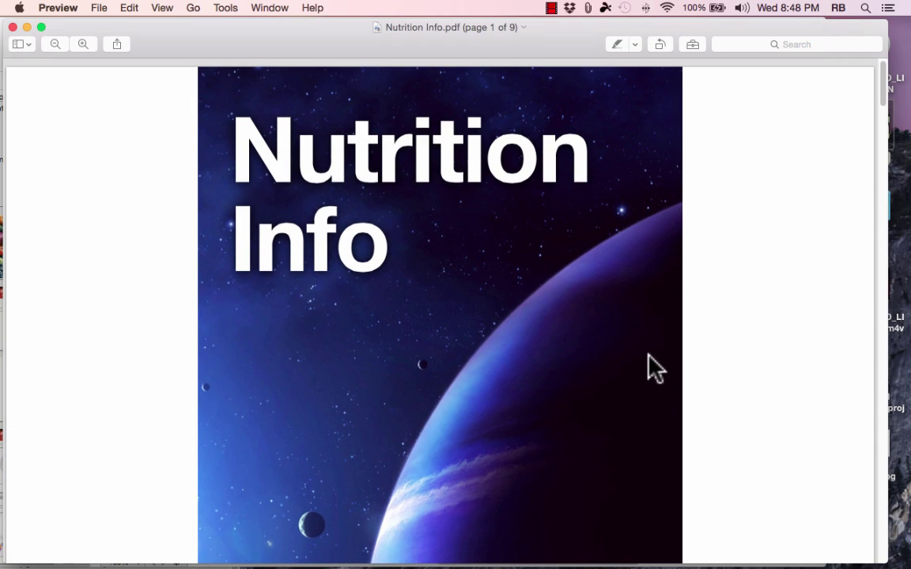
Read through the exported PDF from the cover past Sections 1 and 2 to the Review 1.1 page.
{"action": "scroll", "coordinate": [652, 371], "scroll_direction": "down", "scroll_amount": 5}
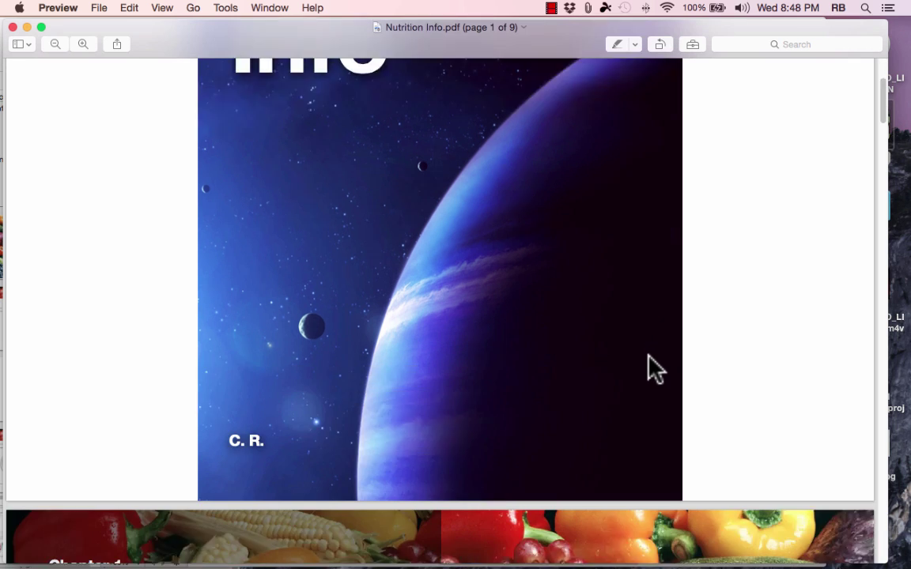
{"action": "scroll", "coordinate": [648, 372], "scroll_direction": "down", "scroll_amount": 10}
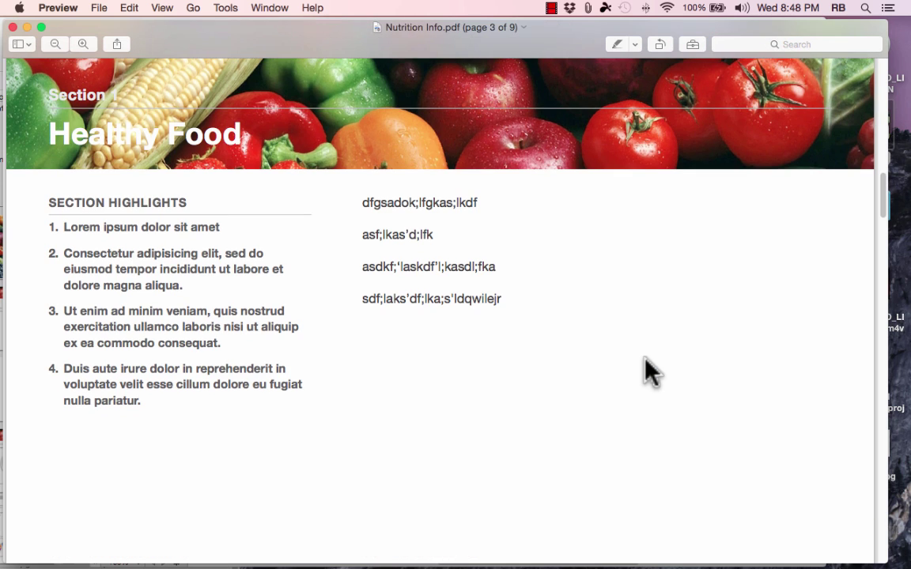
{"action": "scroll", "coordinate": [645, 365], "scroll_direction": "down", "scroll_amount": 10}
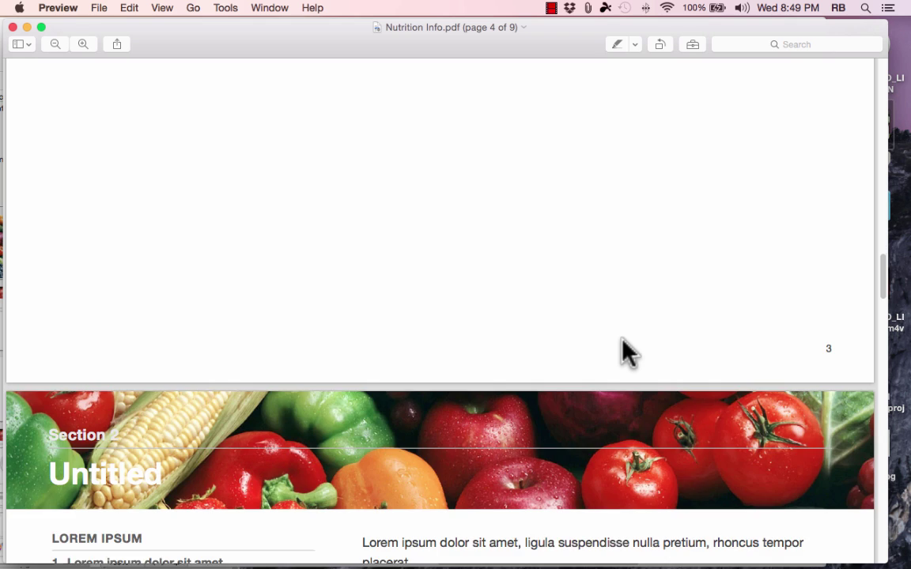
{"action": "scroll", "coordinate": [623, 347], "scroll_direction": "down", "scroll_amount": 5}
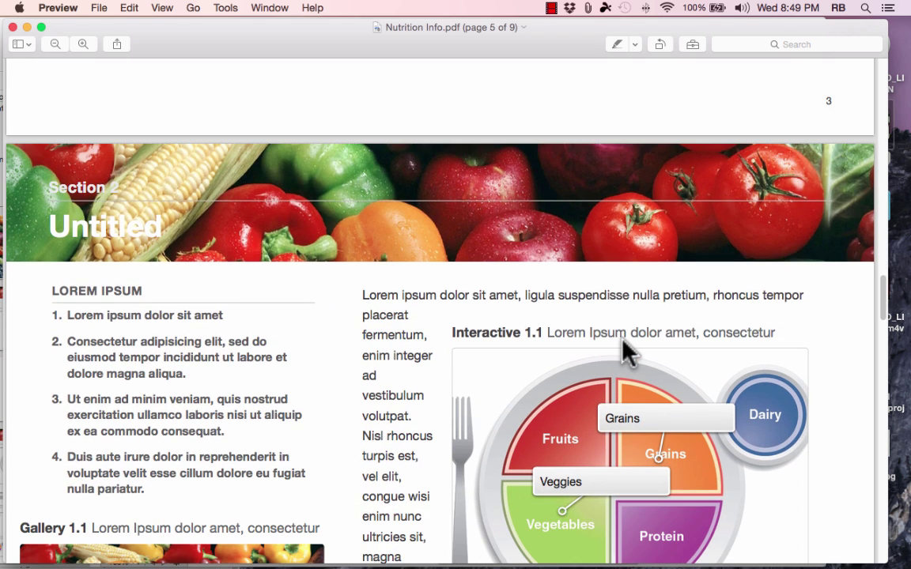
{"action": "scroll", "coordinate": [624, 348], "scroll_direction": "down", "scroll_amount": 3}
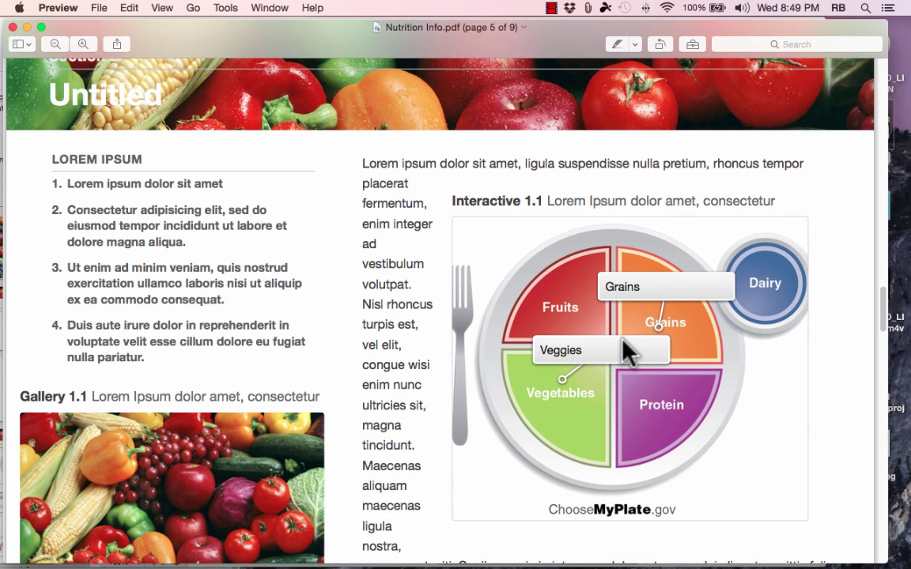
{"action": "scroll", "coordinate": [625, 348], "scroll_direction": "down", "scroll_amount": 7}
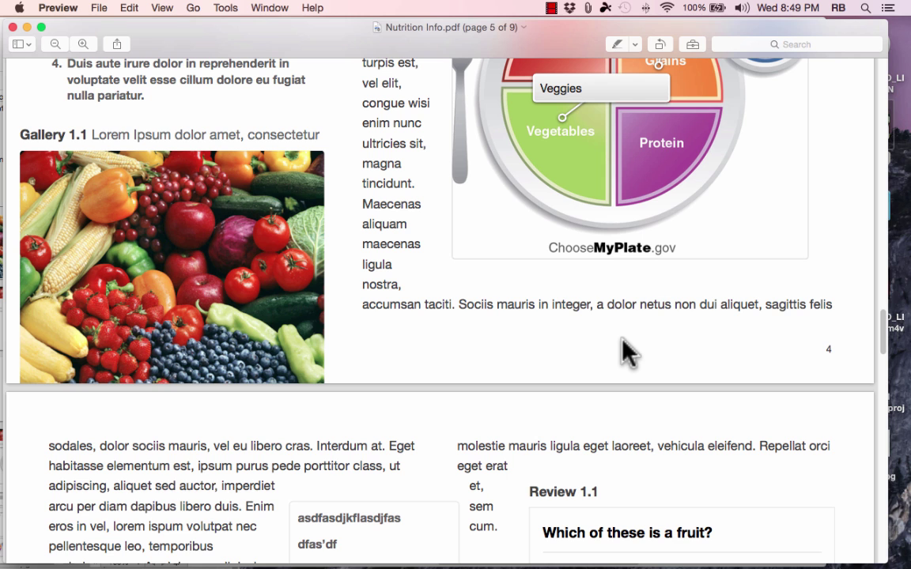
{"action": "scroll", "coordinate": [624, 343], "scroll_direction": "down", "scroll_amount": 8}
{"action": "scroll", "coordinate": [623, 344], "scroll_direction": "up", "scroll_amount": 2}
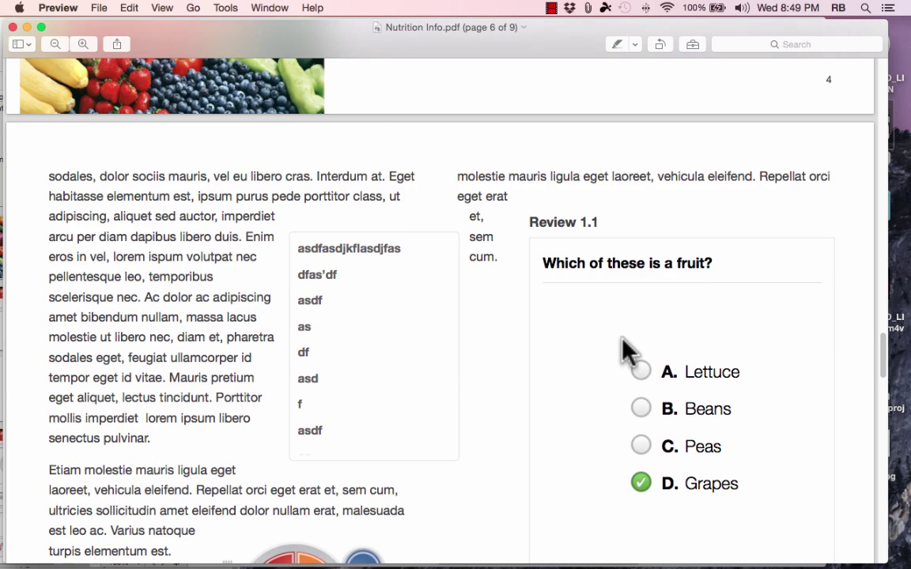
Test the scrolling sidebar text beside Review 1.1 in the PDF by trying to scroll and select it.
{"action": "left_click", "coordinate": [623, 339]}
{"action": "left_click_drag", "start_coordinate": [401, 313], "coordinate": [393, 348]}
{"action": "left_click", "coordinate": [425, 366]}
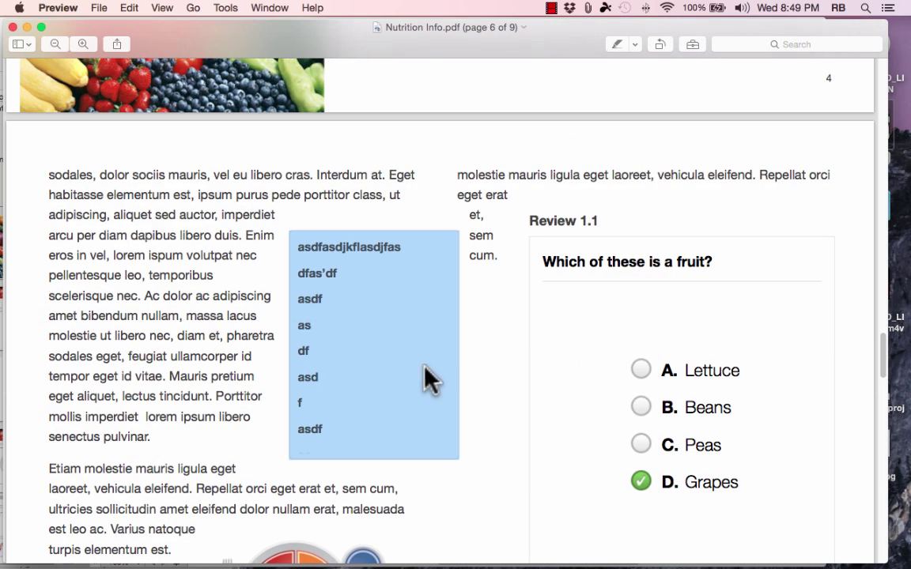
{"action": "scroll", "coordinate": [538, 392], "scroll_direction": "up", "scroll_amount": 1}
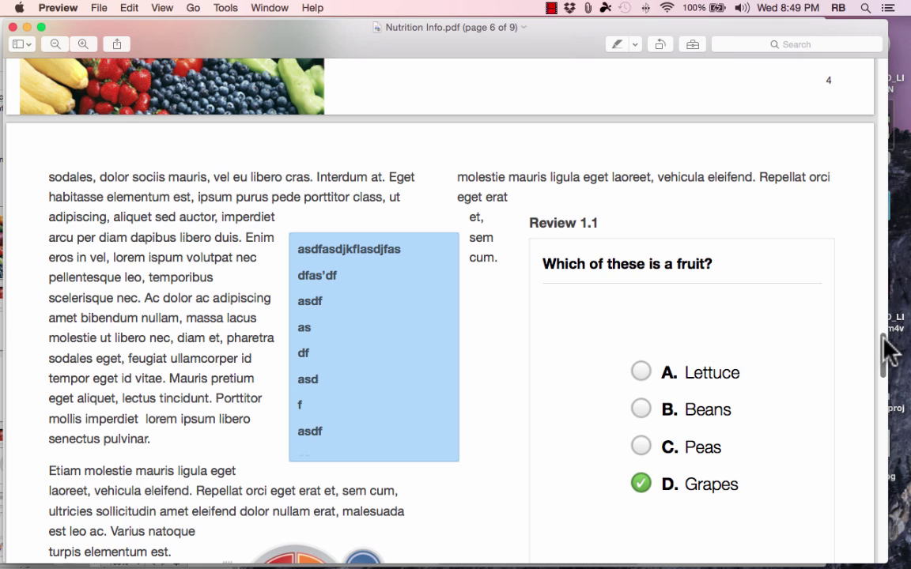
Go to the Interactive 1.2 banana page of the PDF and widen the Preview window.
{"action": "scroll", "coordinate": [890, 352], "scroll_direction": "down", "scroll_amount": 12}
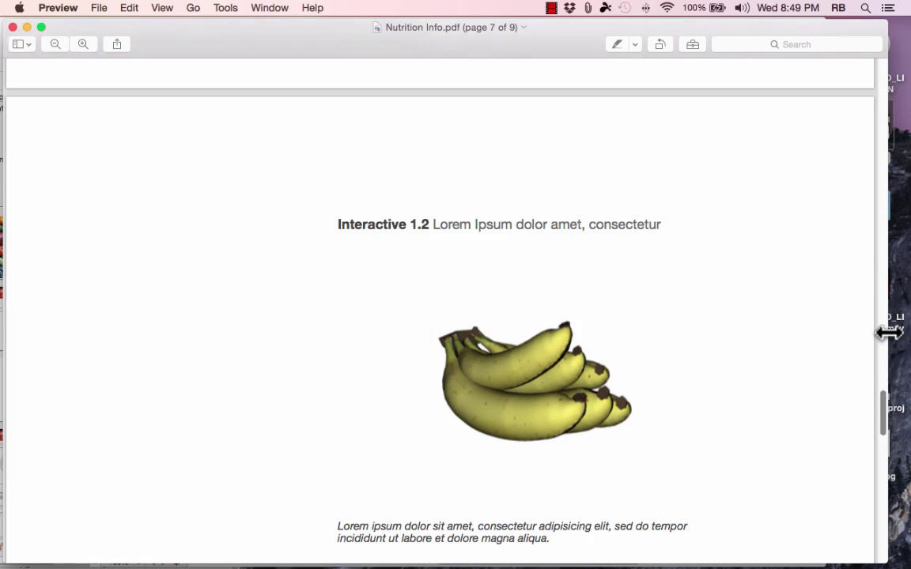
{"action": "left_click_drag", "start_coordinate": [888, 333], "coordinate": [904, 331]}
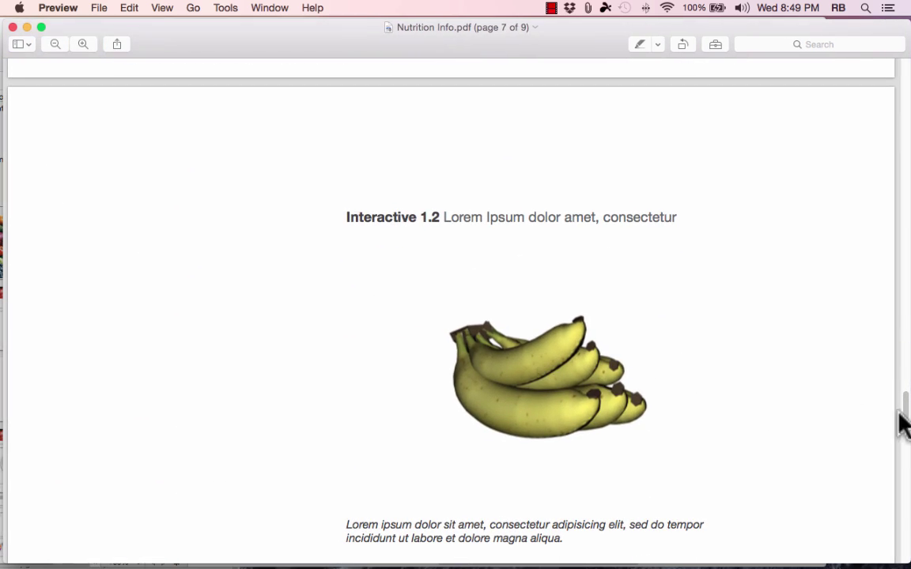
Go back through the PDF's Gallery 1.1 and Review 1.1 pages, close the PDF, and return to the book in iBooks Author.
{"action": "left_click_drag", "start_coordinate": [901, 423], "coordinate": [902, 323]}
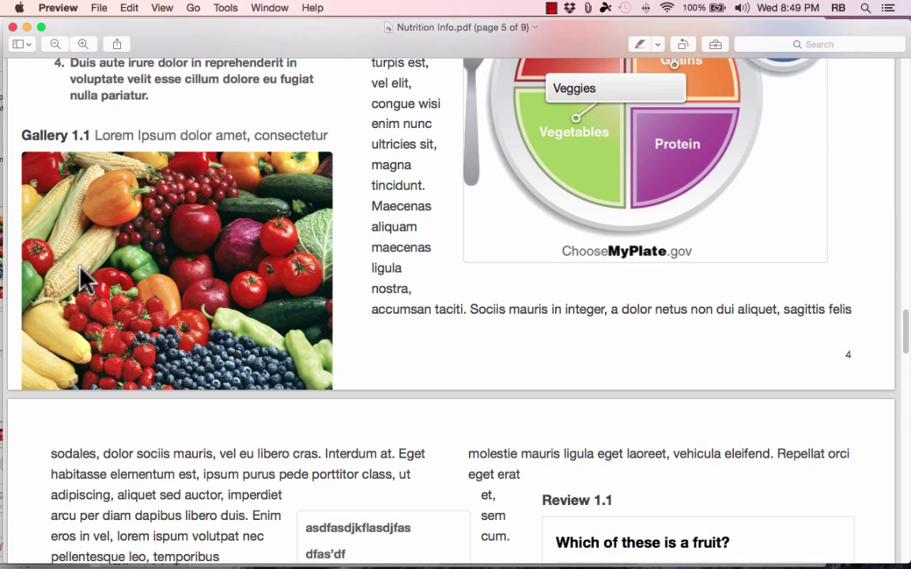
{"action": "scroll", "coordinate": [526, 316], "scroll_direction": "down", "scroll_amount": 15}
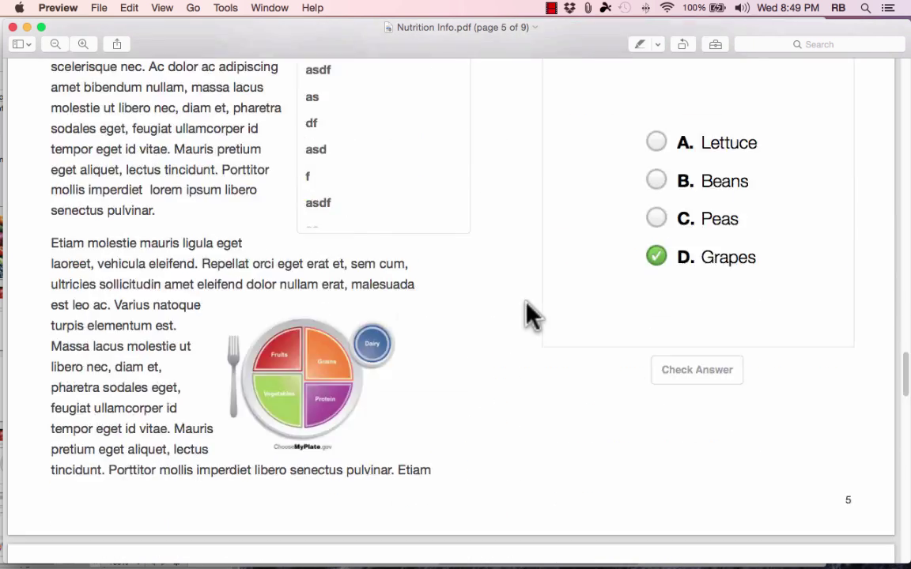
{"action": "left_click", "coordinate": [13, 27]}
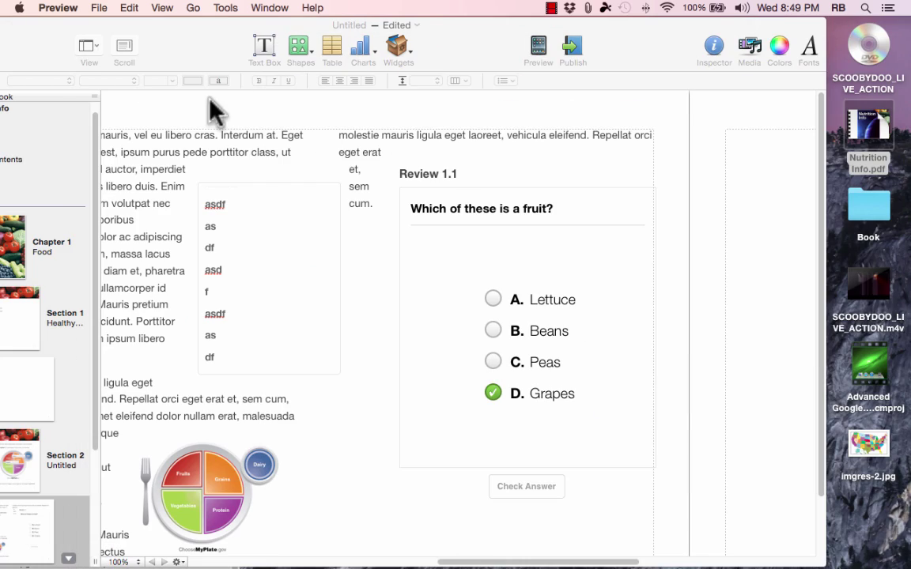
{"action": "left_click_drag", "start_coordinate": [61, 40], "coordinate": [123, 11]}
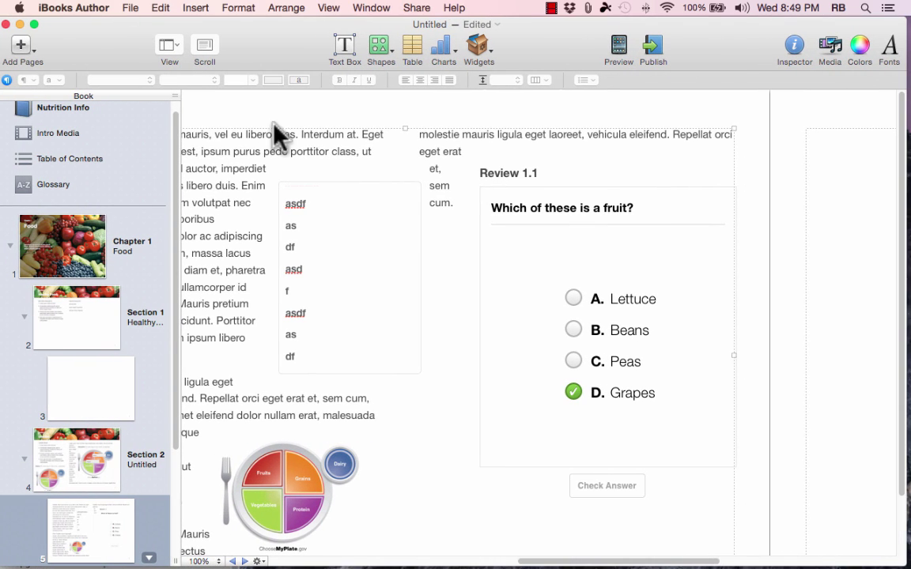
Export the book in iBooks format to the Desktop as nutrition.ibooks.
{"action": "key", "text": "super+shift+e"}
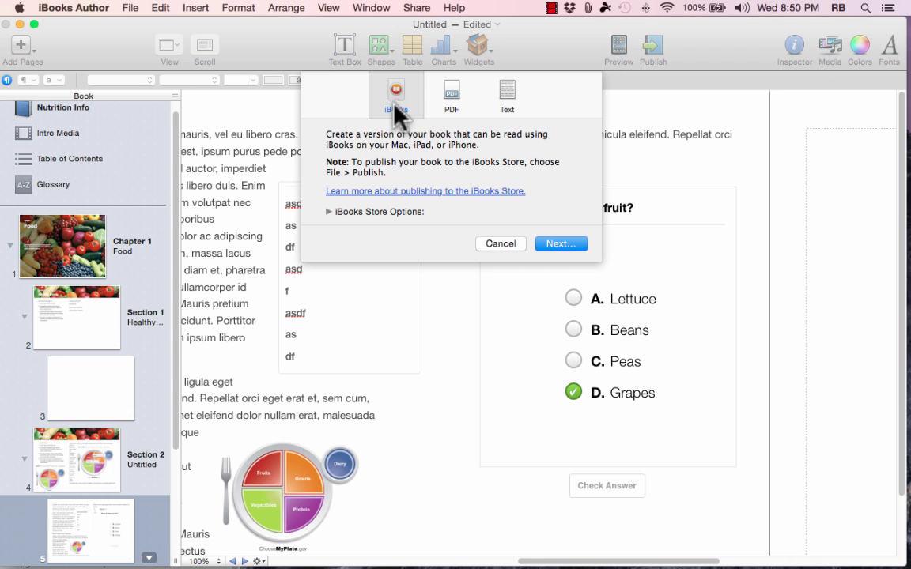
{"action": "left_click", "coordinate": [503, 246]}
{"action": "left_click", "coordinate": [104, 10]}
{"action": "mouse_move", "coordinate": [120, 14]}
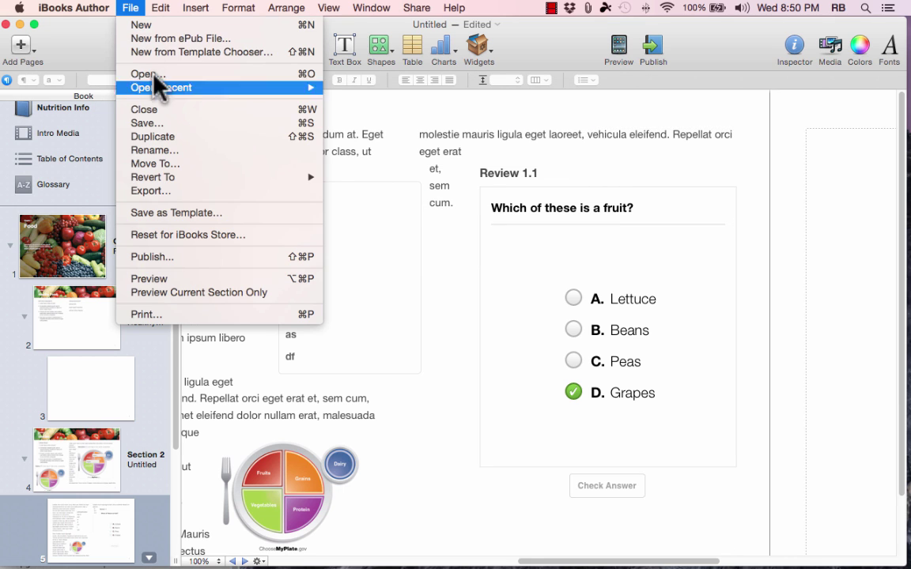
{"action": "left_click", "coordinate": [151, 191]}
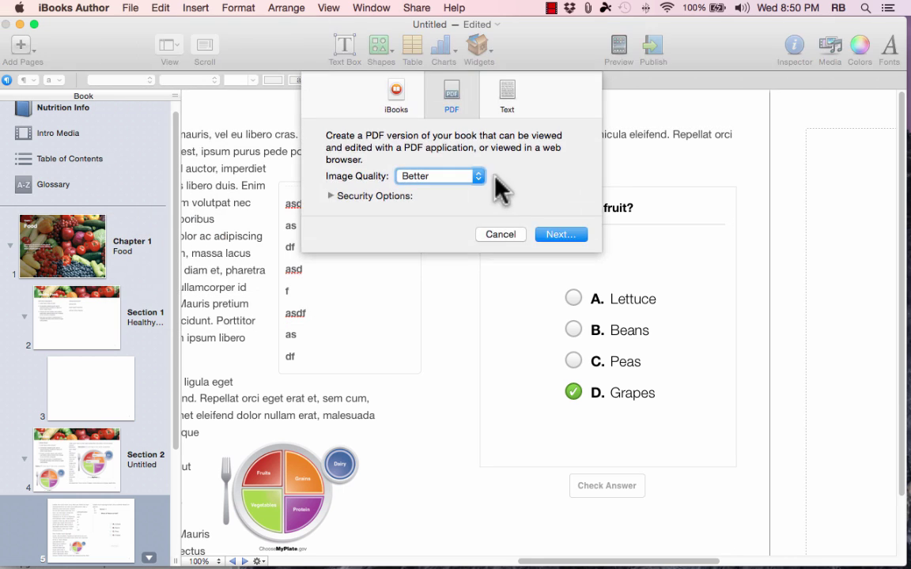
{"action": "left_click", "coordinate": [392, 93]}
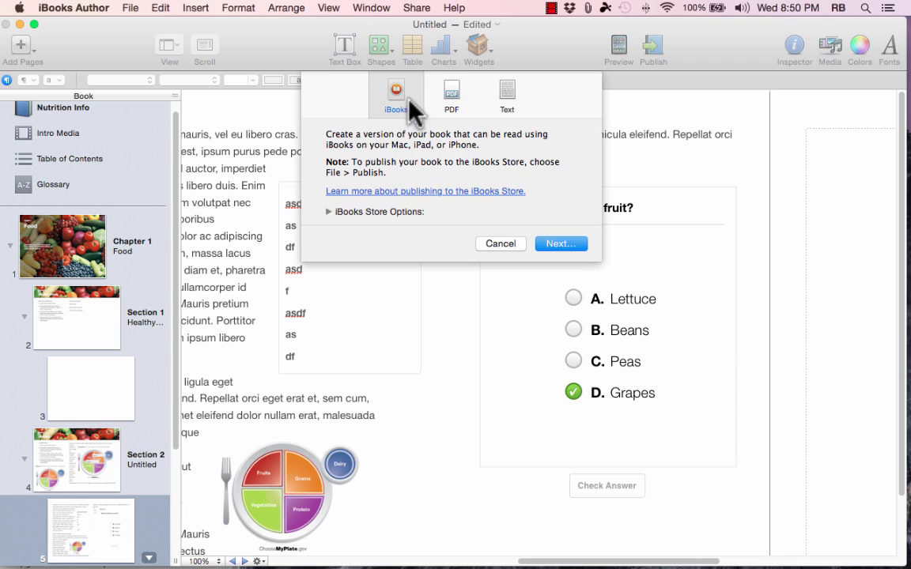
{"action": "left_click", "coordinate": [561, 243]}
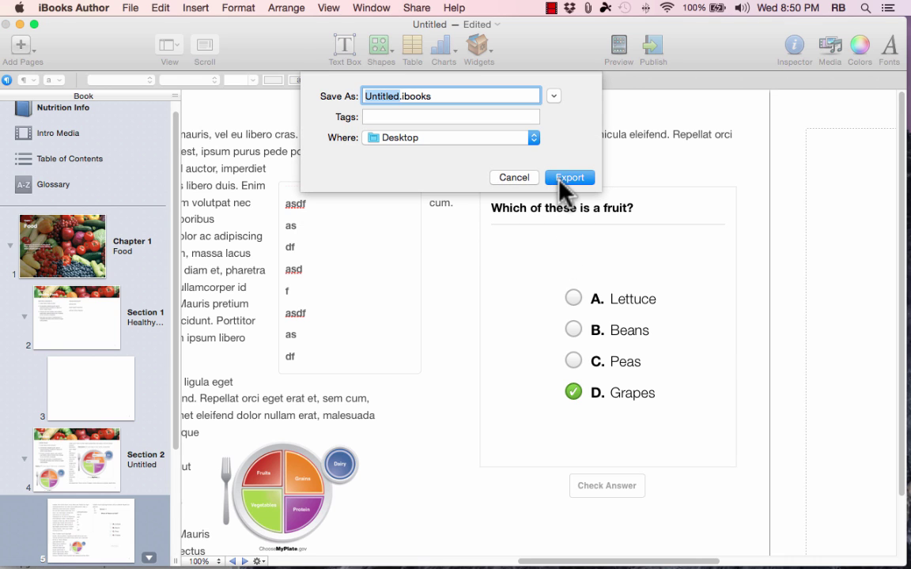
{"action": "type", "text": "nutr"}
{"action": "type", "text": "ition"}
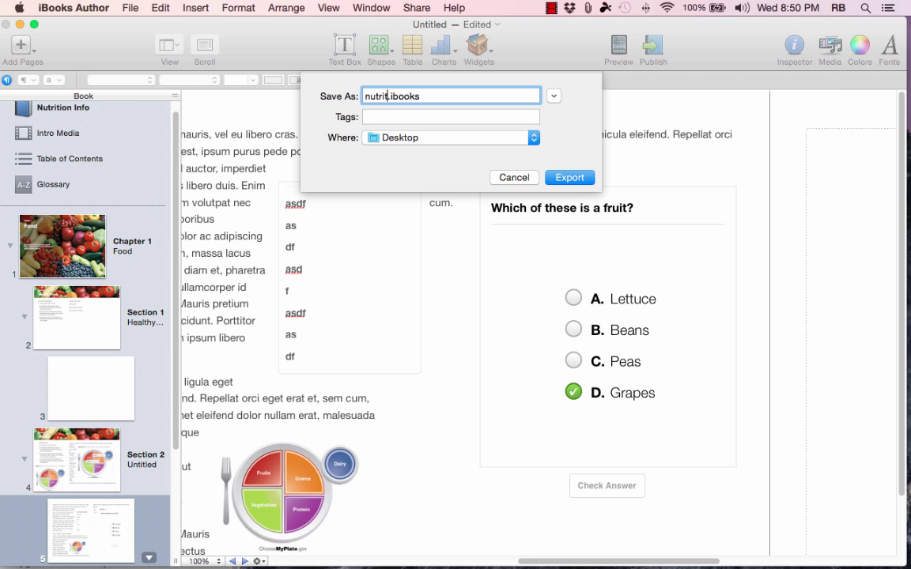
{"action": "left_click", "coordinate": [560, 178]}
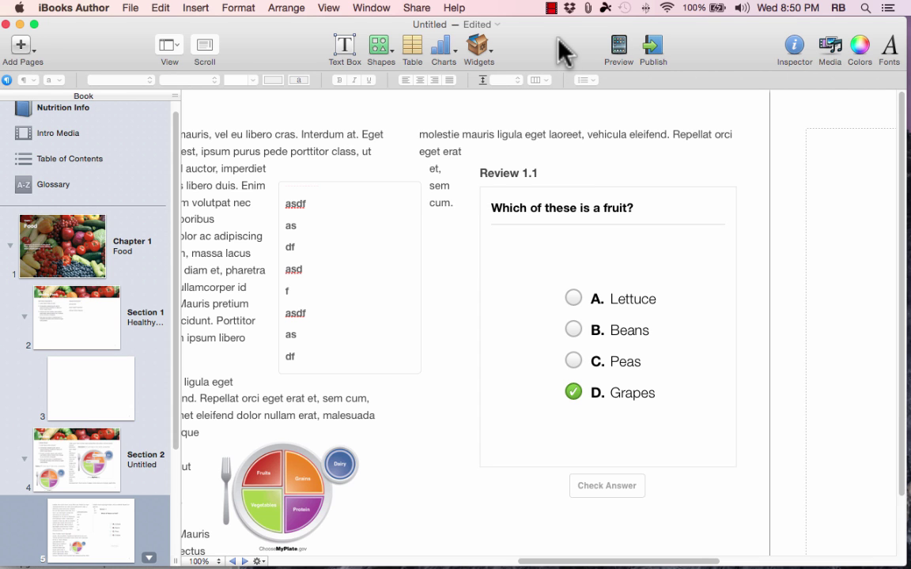
Move the book window aside, open nutrition.ibooks from the desktop in iBooks, and open the Nutrition Info proof with the planet cover.
{"action": "left_click_drag", "start_coordinate": [558, 39], "coordinate": [482, 41]}
{"action": "double_click", "coordinate": [861, 125]}
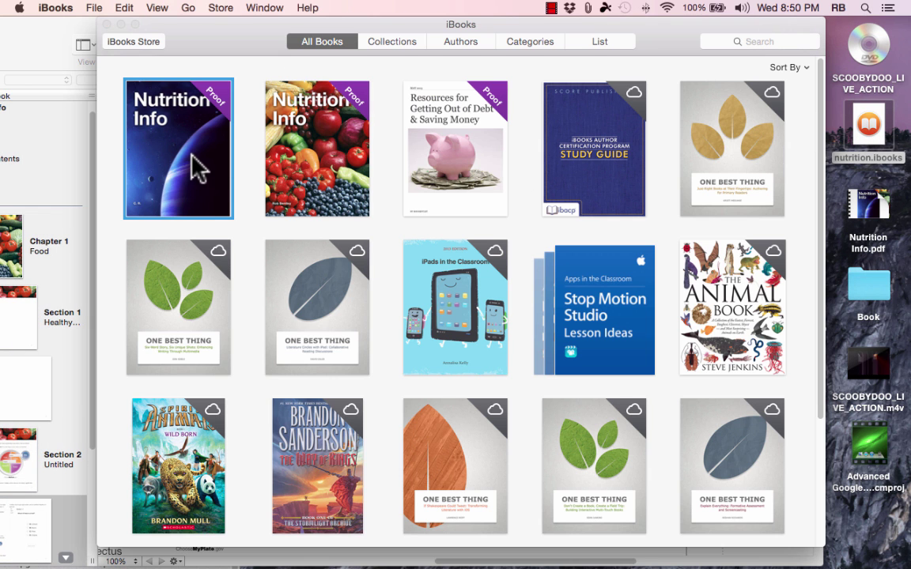
{"action": "double_click", "coordinate": [197, 166]}
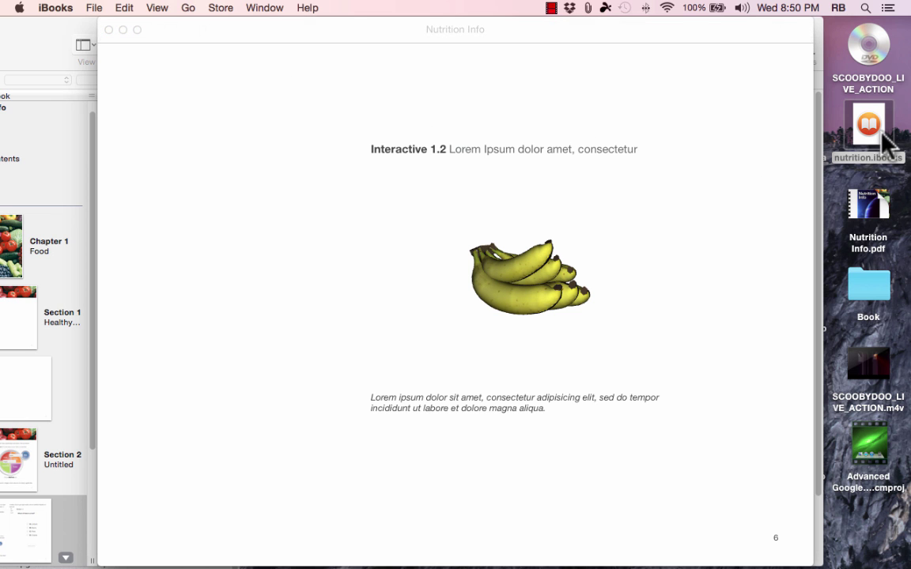
Page backward through the Nutrition Info book from the Interactive 1.2 banana page past page 3.
{"action": "left_click", "coordinate": [112, 301]}
{"action": "left_click", "coordinate": [112, 300]}
{"action": "left_click", "coordinate": [114, 305]}
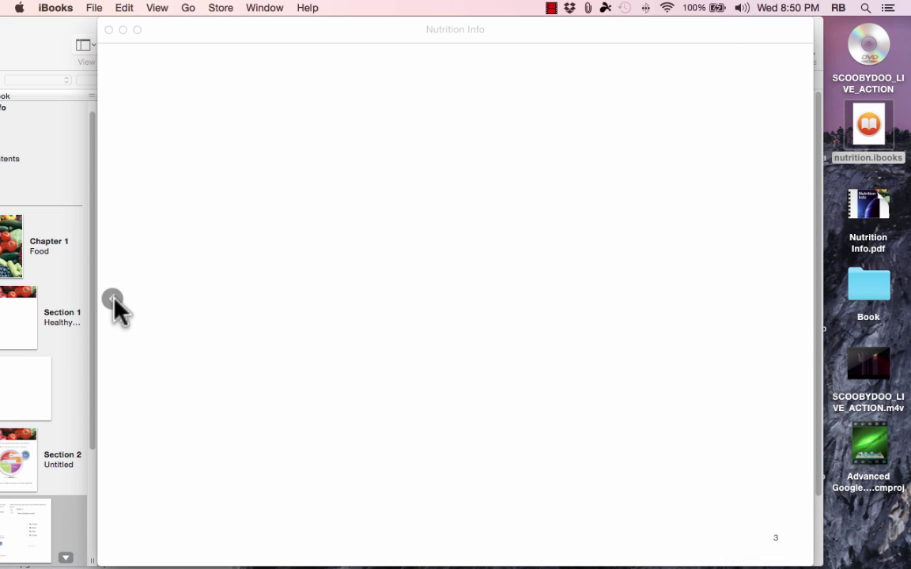
{"action": "left_click", "coordinate": [115, 305]}
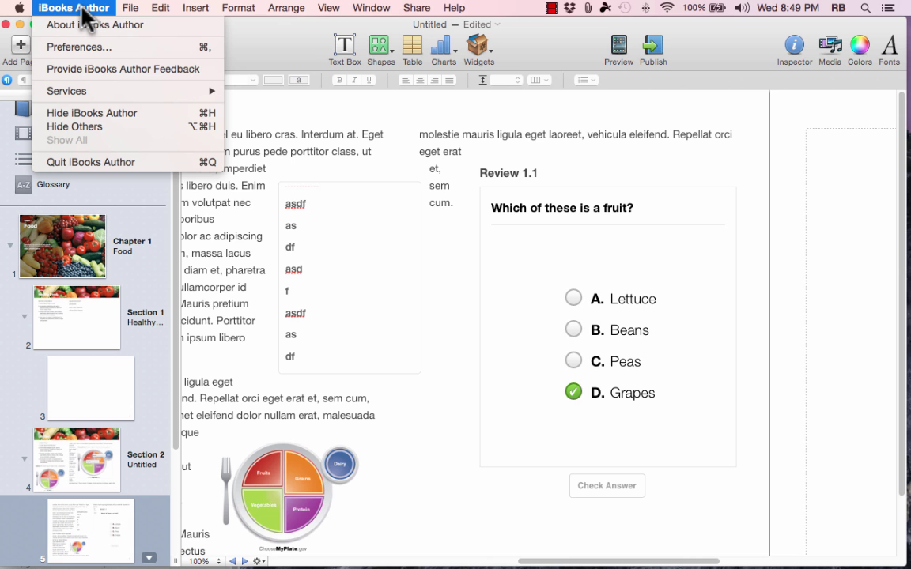
Return to the untitled book in iBooks Author and bring up its file commands.
{"action": "mouse_move", "coordinate": [132, 9]}
{"action": "left_click", "coordinate": [619, 163]}
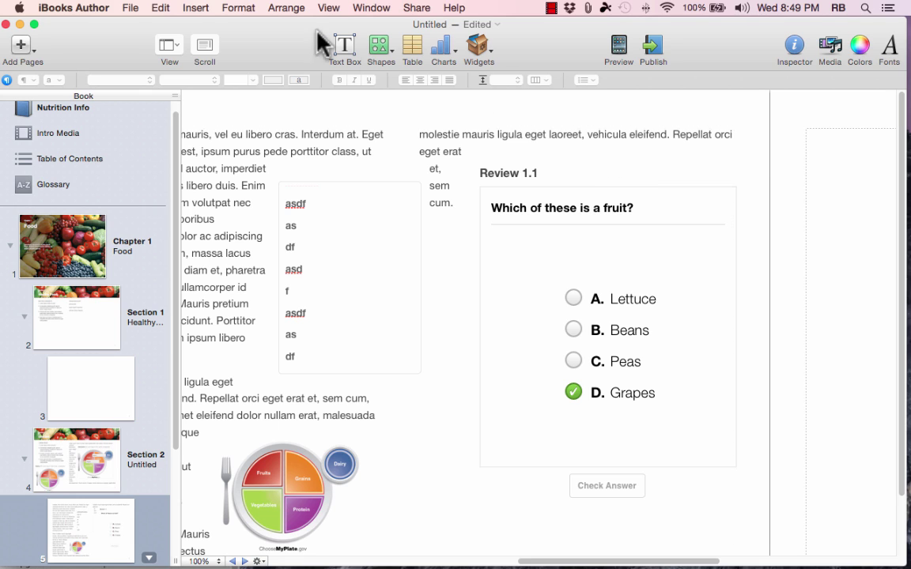
{"action": "left_click", "coordinate": [131, 9]}
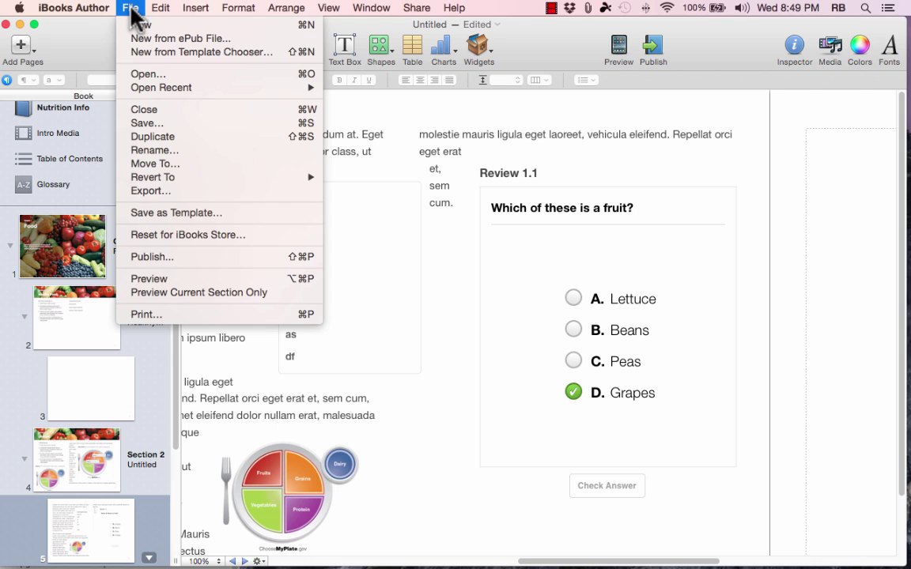